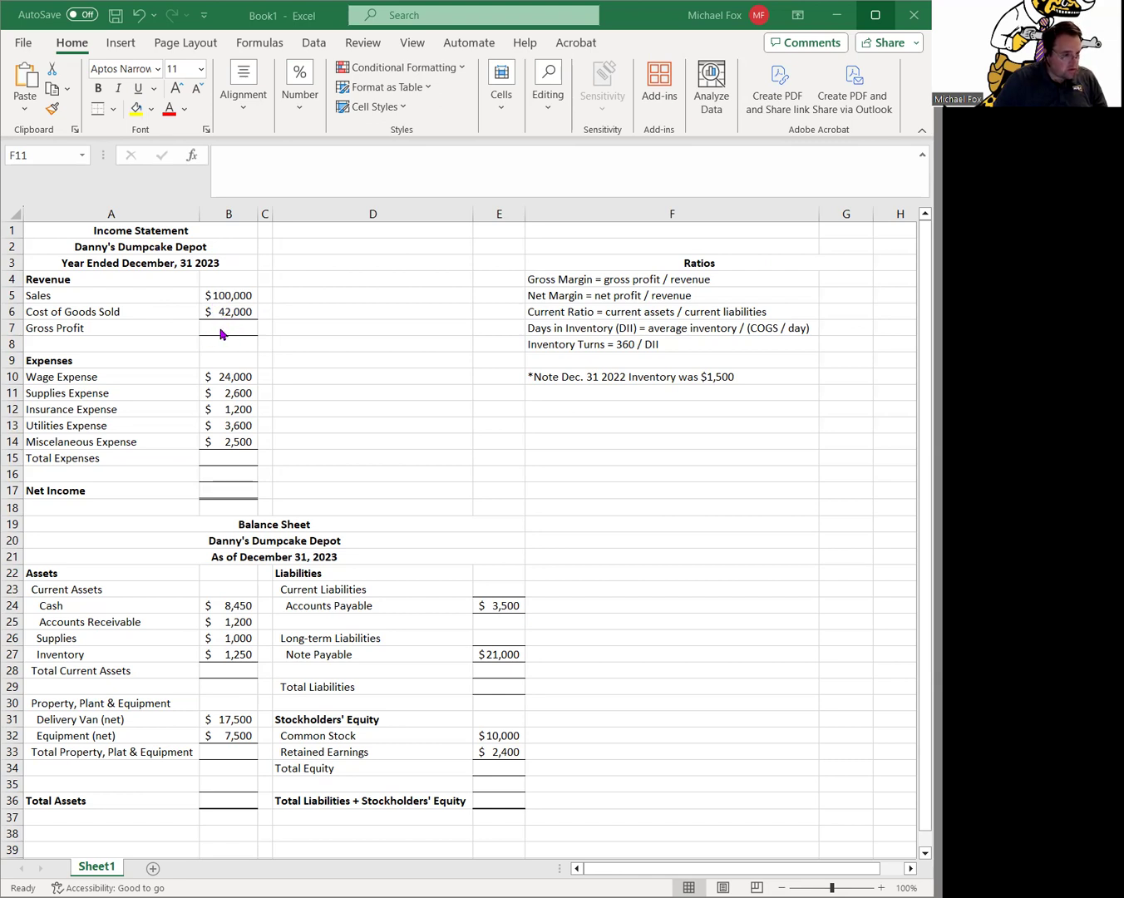
# Calculate Gross Profit in cell B7 by subtracting Cost of Goods Sold from Sales with =B5-B6
pyautogui.click(221, 334)
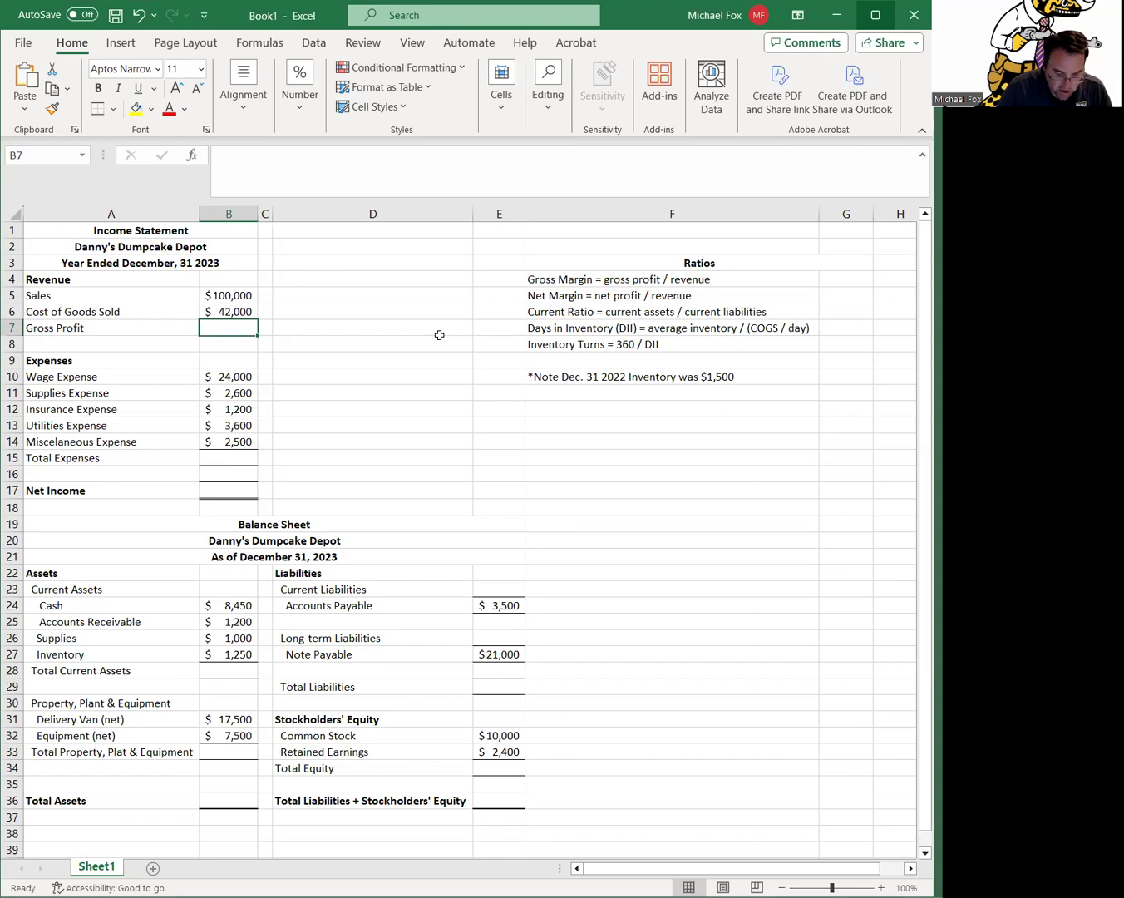
pyautogui.write('=')
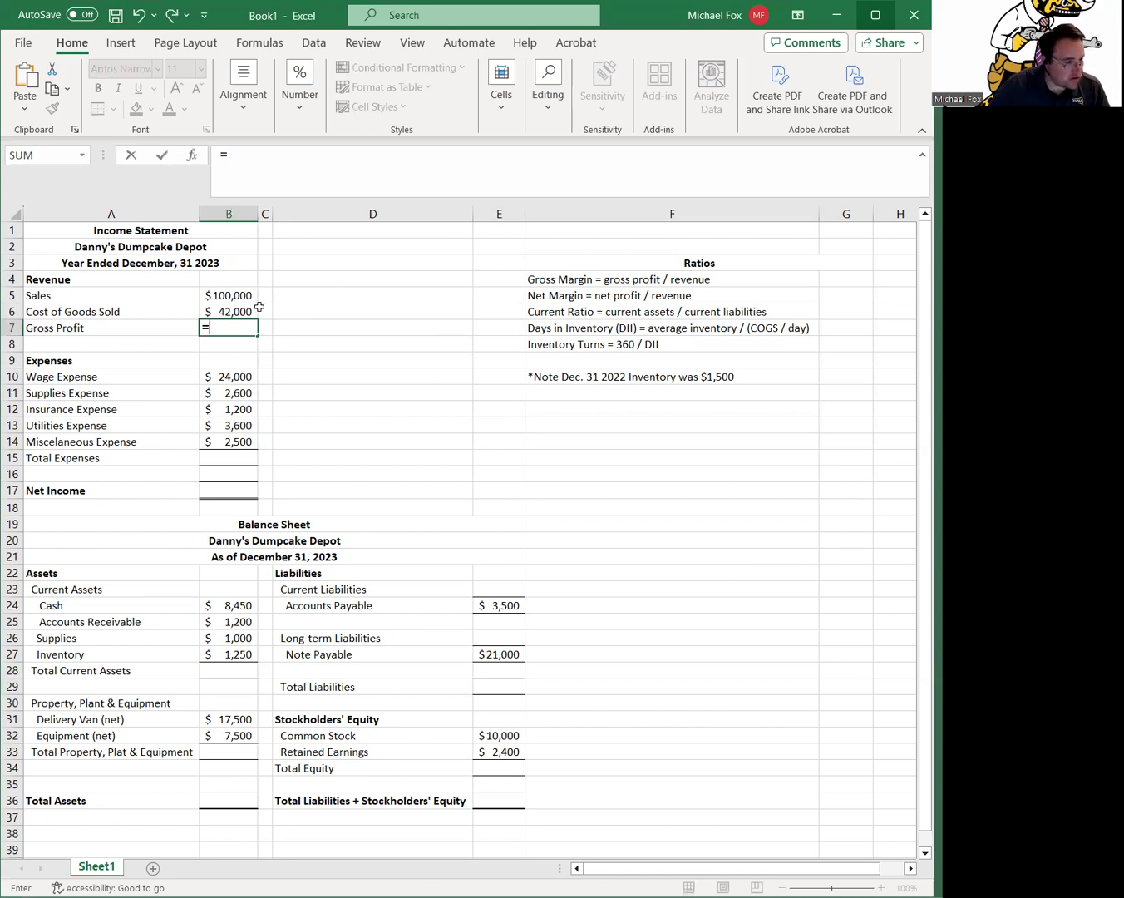
pyautogui.click(231, 296)
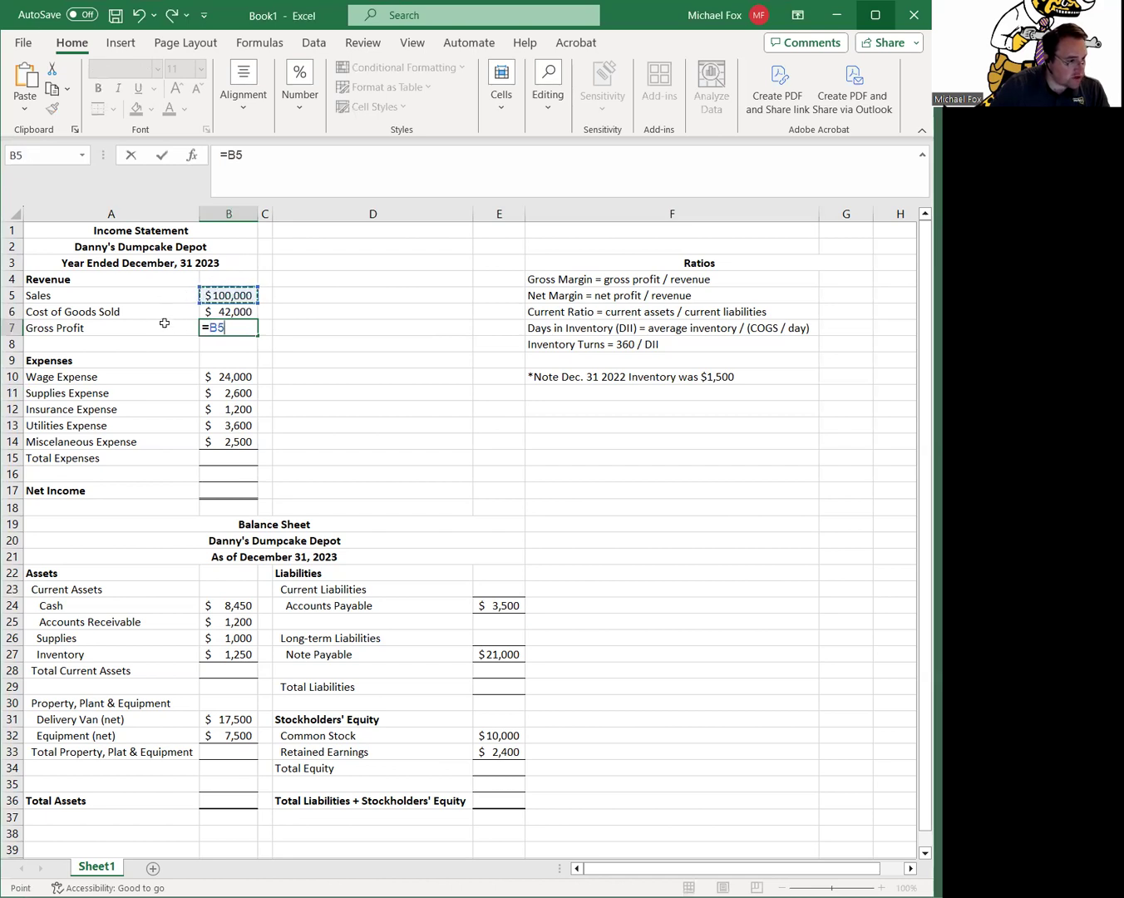
pyautogui.write('-')
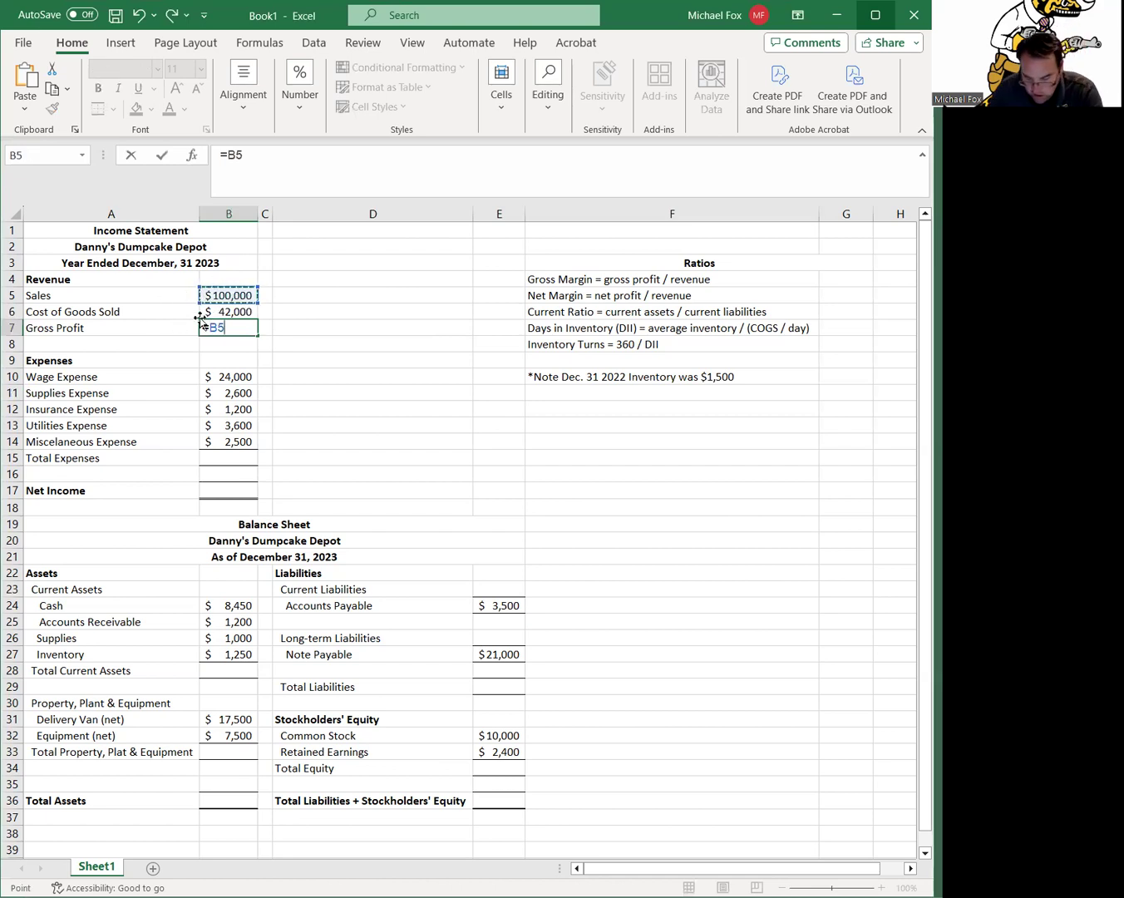
pyautogui.click(215, 312)
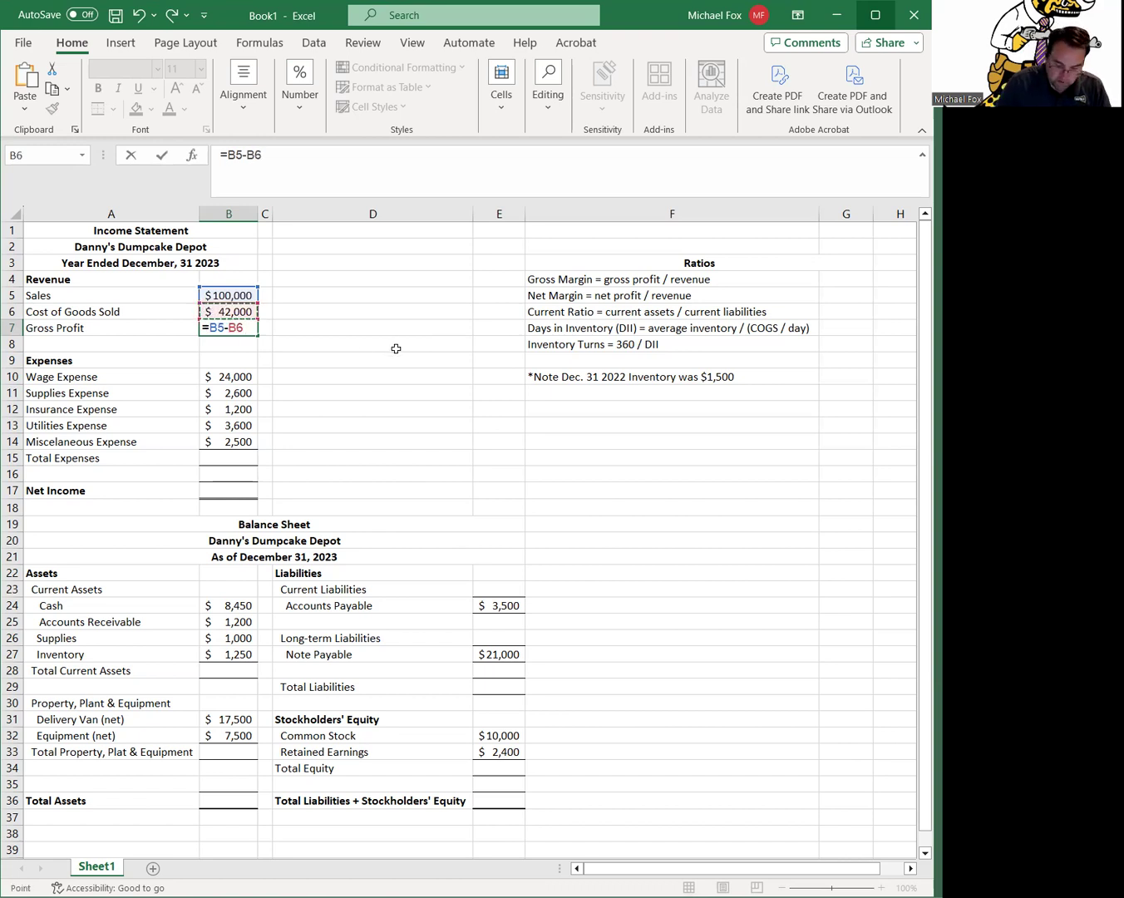
pyautogui.press('Return')
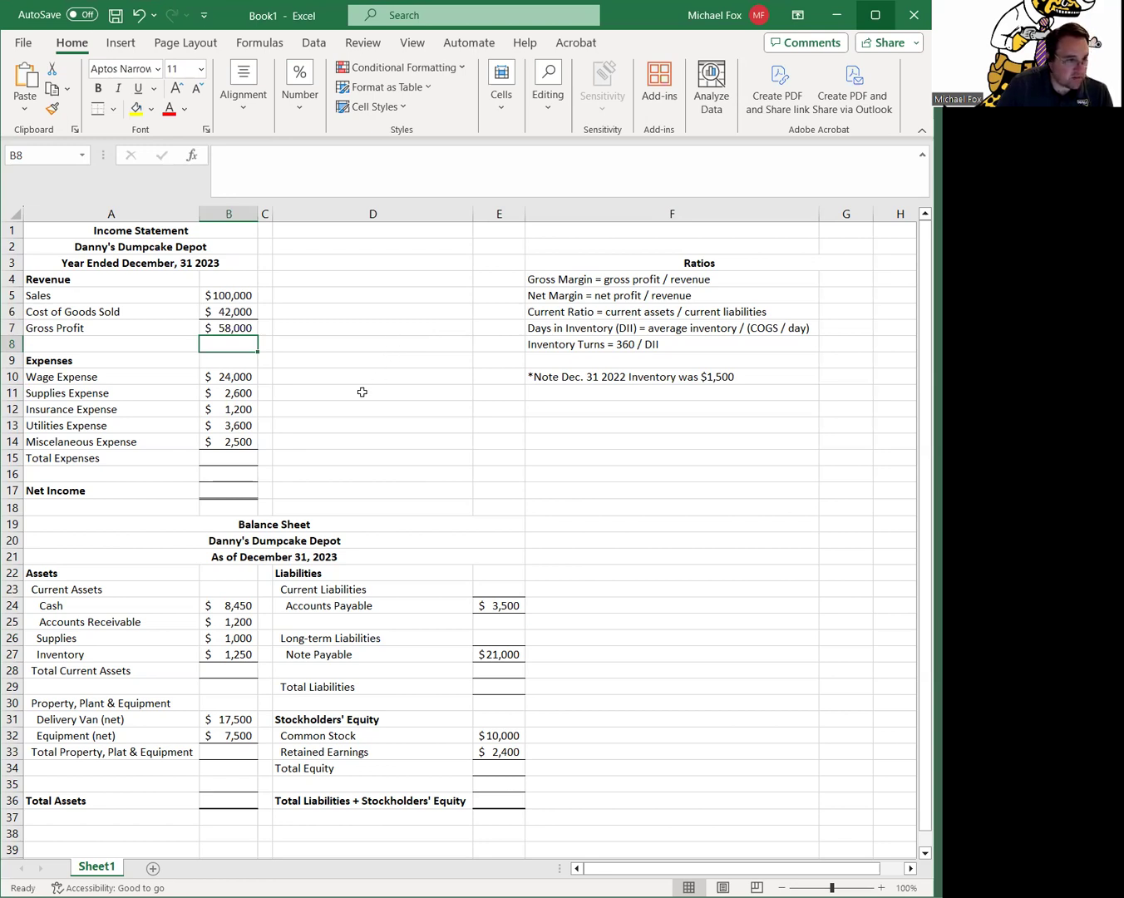
# Calculate Total Expenses in cell B15 by adding the expense cells individually with =B10+B11+B12+B13+B14
pyautogui.click(212, 456)
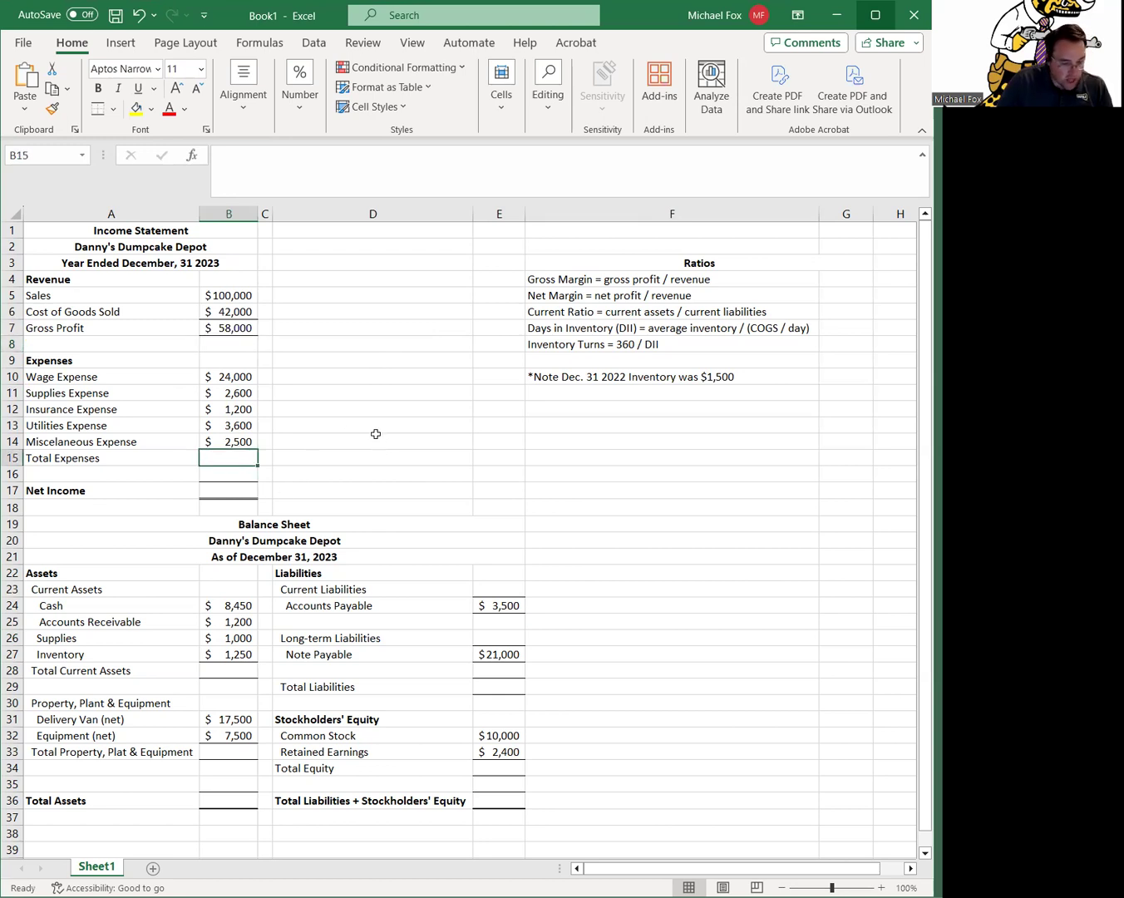
pyautogui.write('=')
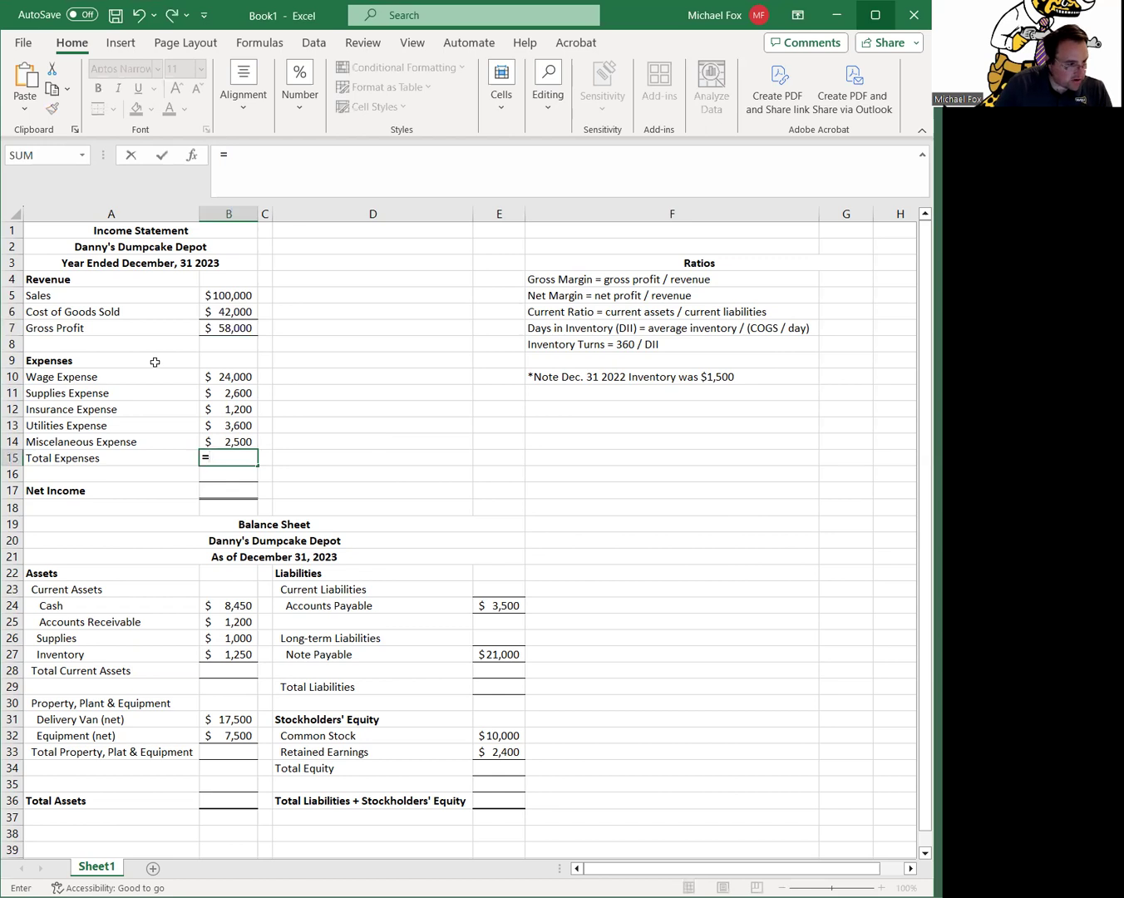
pyautogui.click(224, 378)
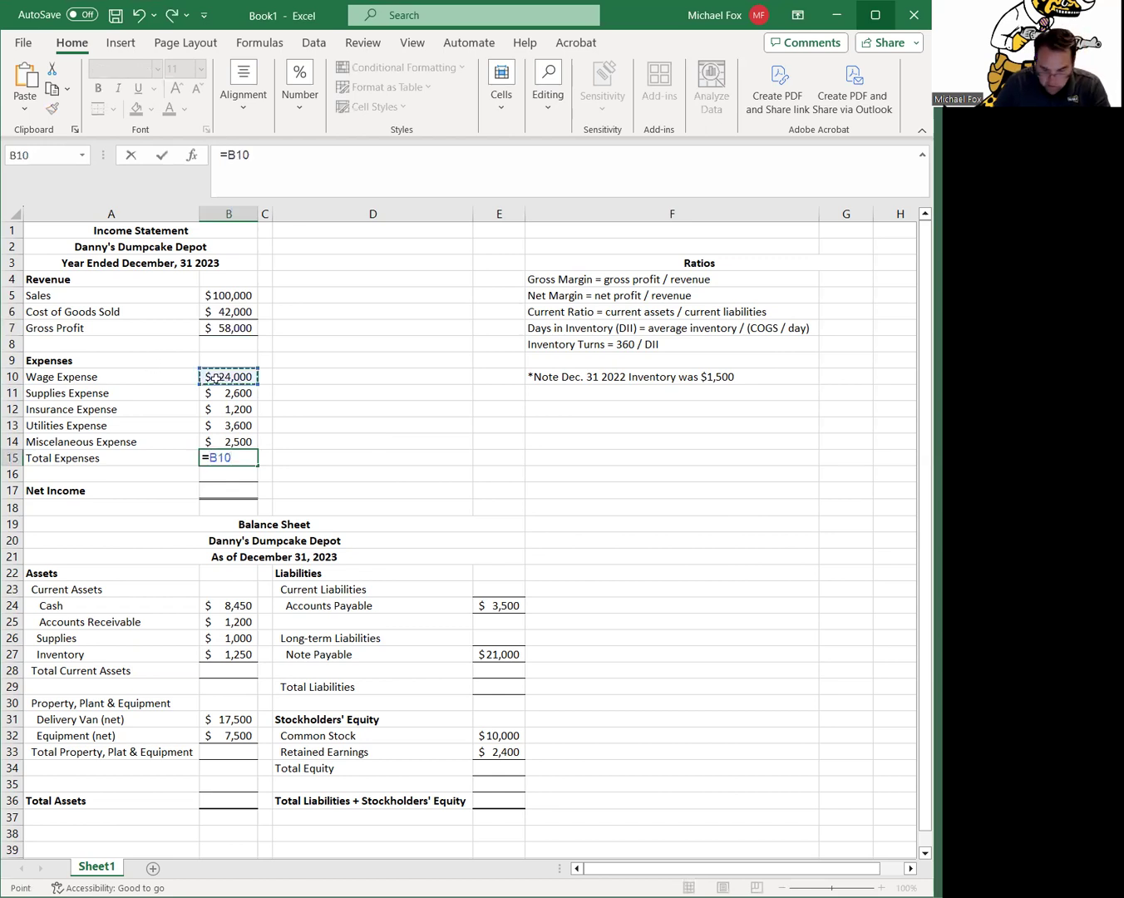
pyautogui.write('+')
pyautogui.click(219, 391)
pyautogui.write('+')
pyautogui.click(217, 410)
pyautogui.write('+')
pyautogui.click(218, 424)
pyautogui.write('+')
pyautogui.click(226, 442)
pyautogui.press('Return')
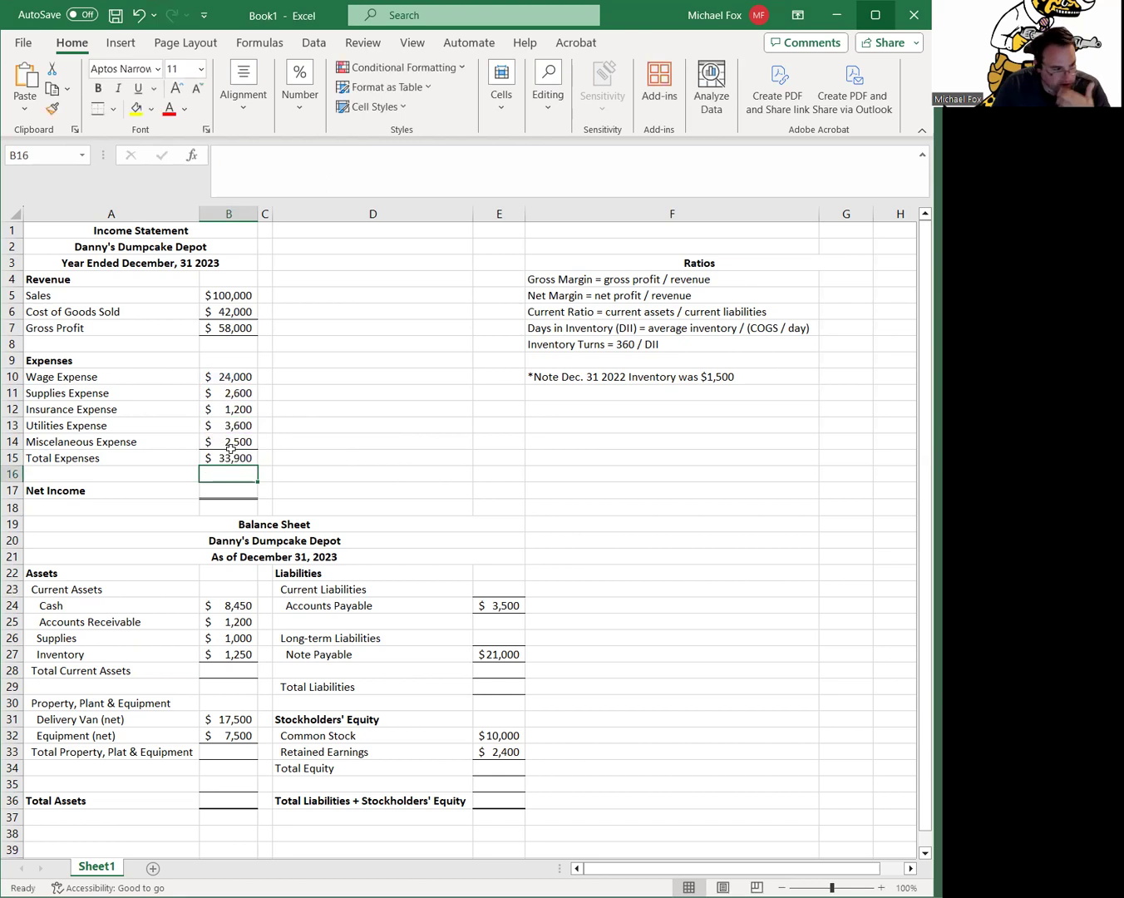
# Clear the cell-by-cell addition formula from the Total Expenses cell B15
pyautogui.click(224, 459)
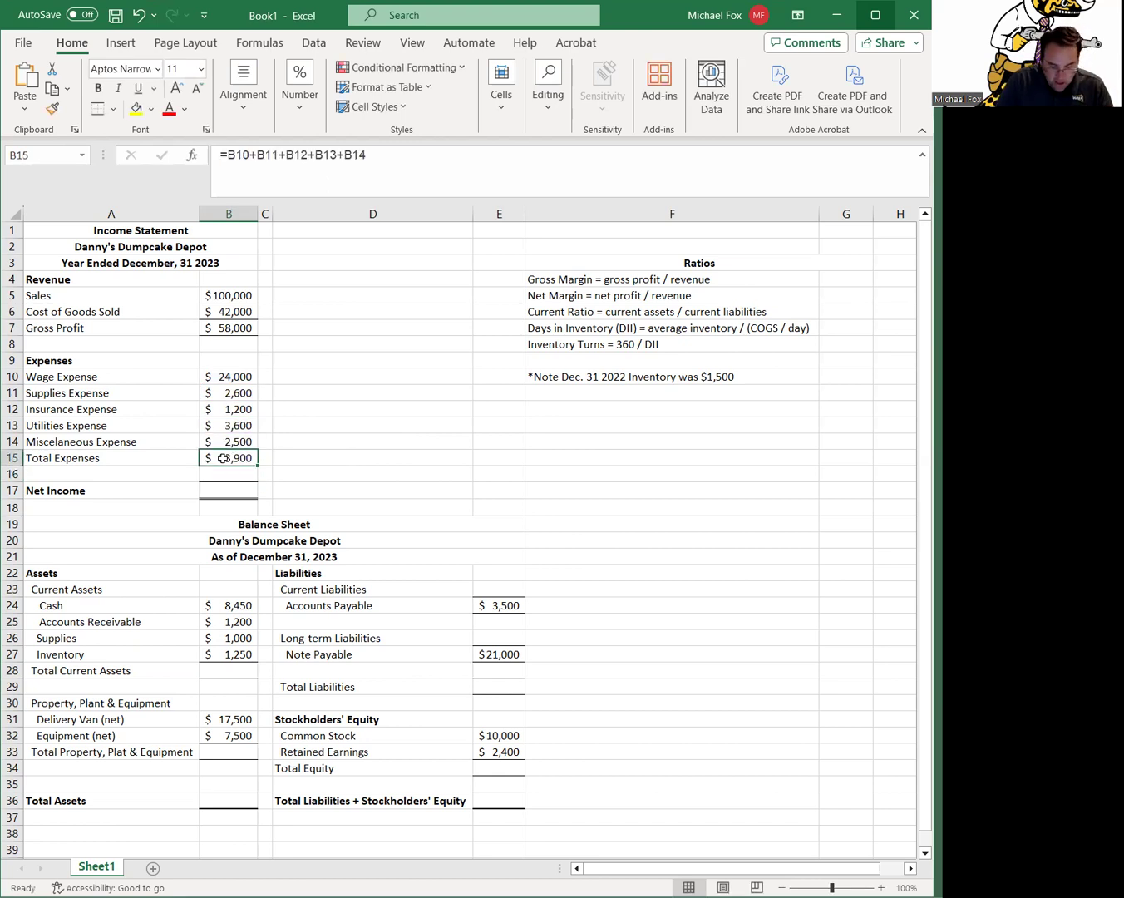
pyautogui.press('Delete')
pyautogui.click(320, 443)
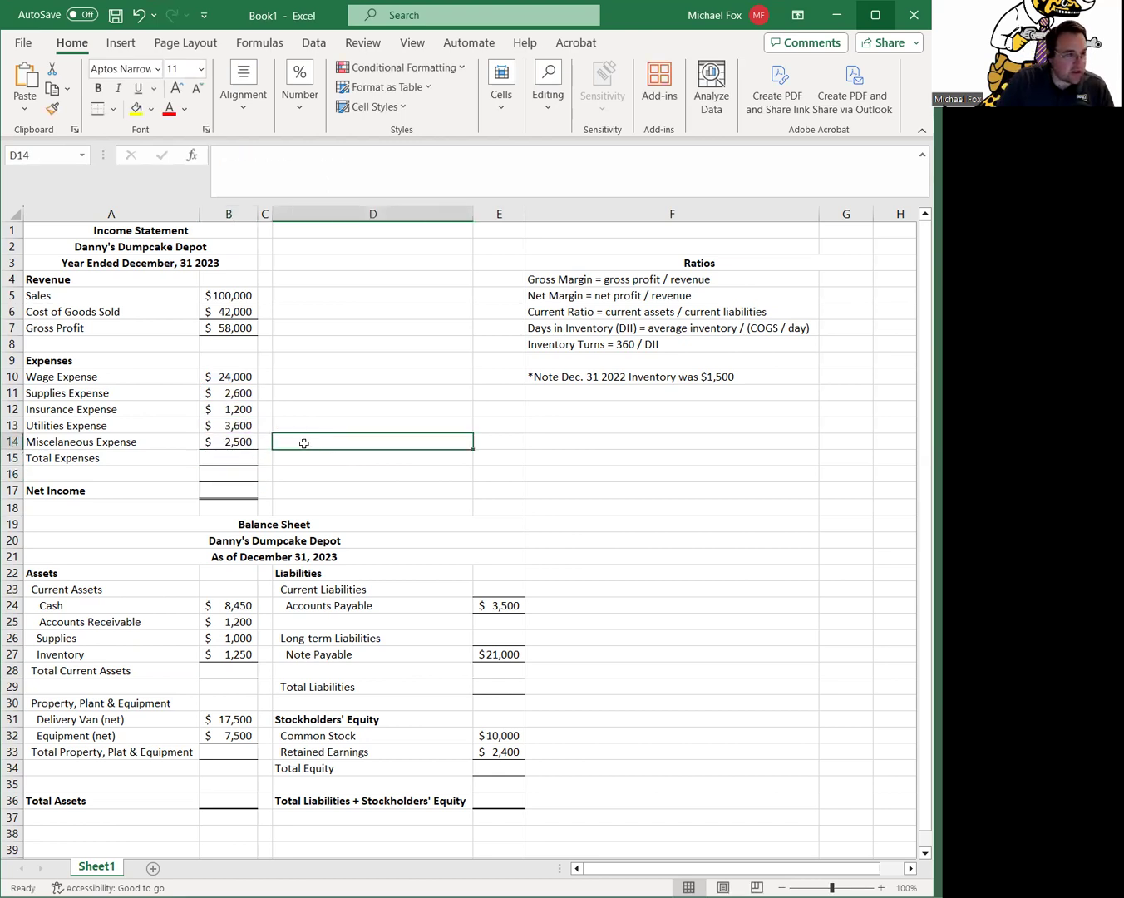
# Total the expenses in cell B15 with the written-out formula =sum(B10:B14)
pyautogui.click(240, 454)
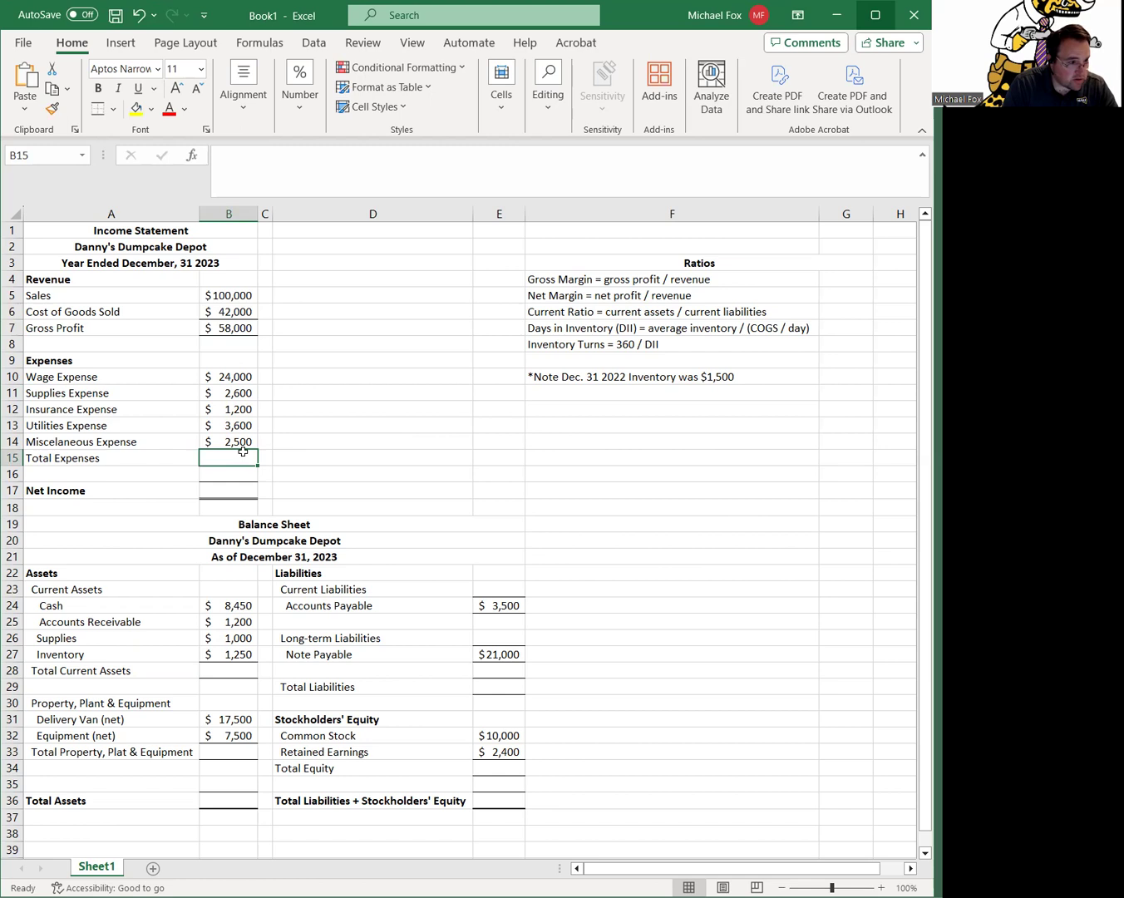
pyautogui.write('=')
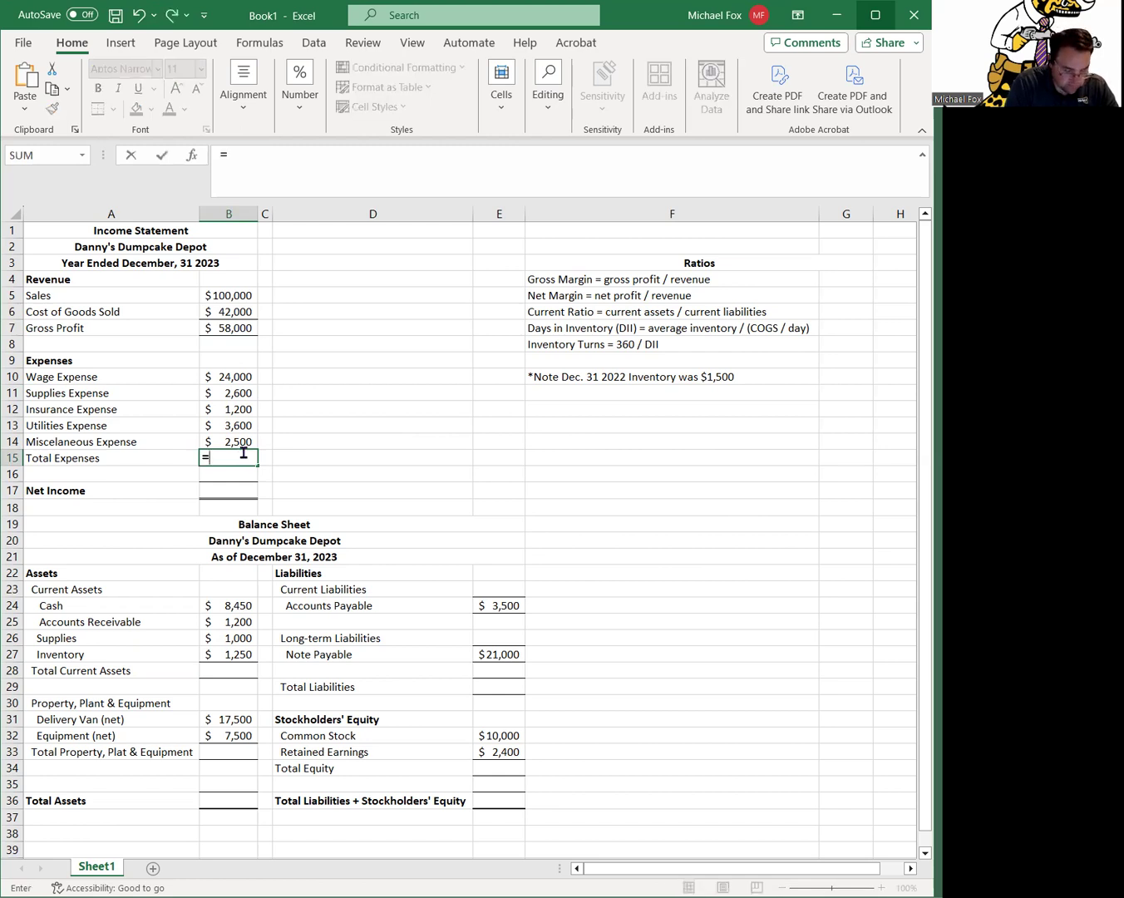
pyautogui.write('sum(')
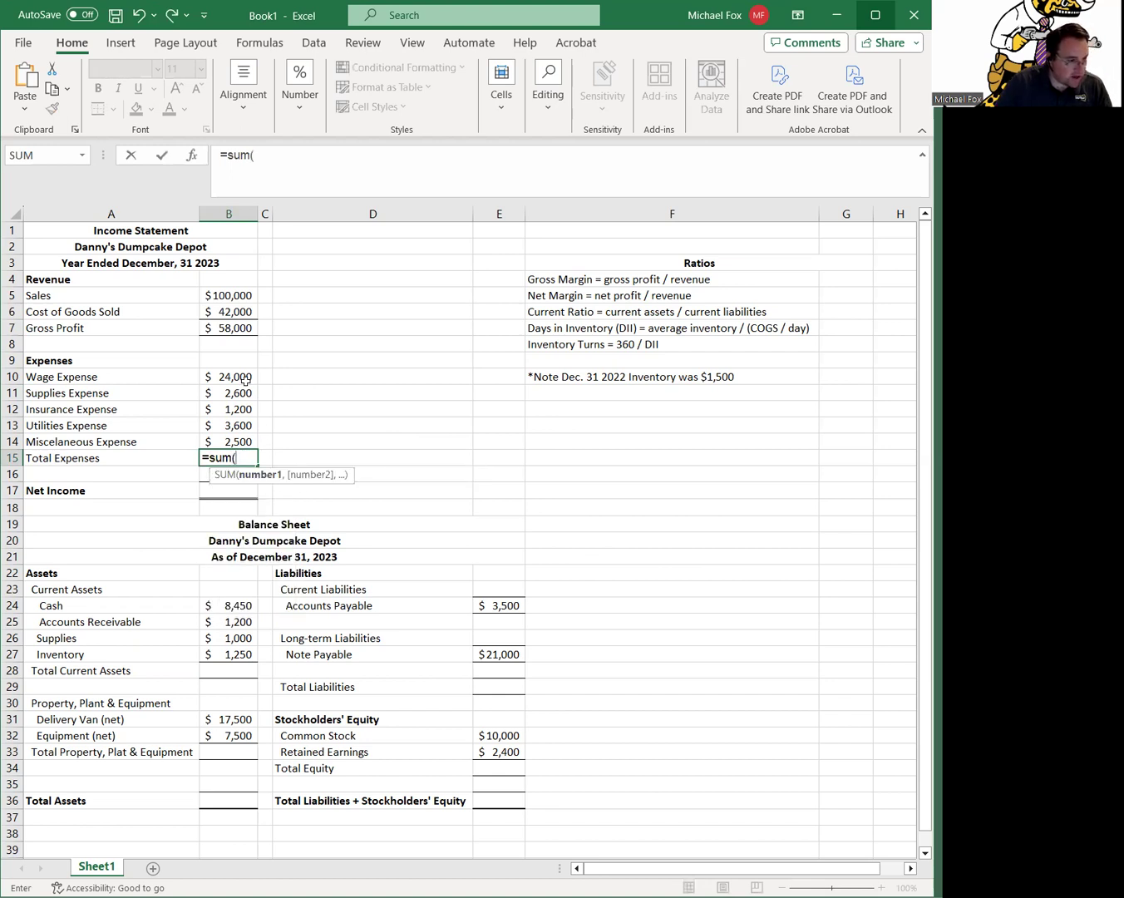
pyautogui.moveTo(246, 379); pyautogui.dragTo(239, 443)
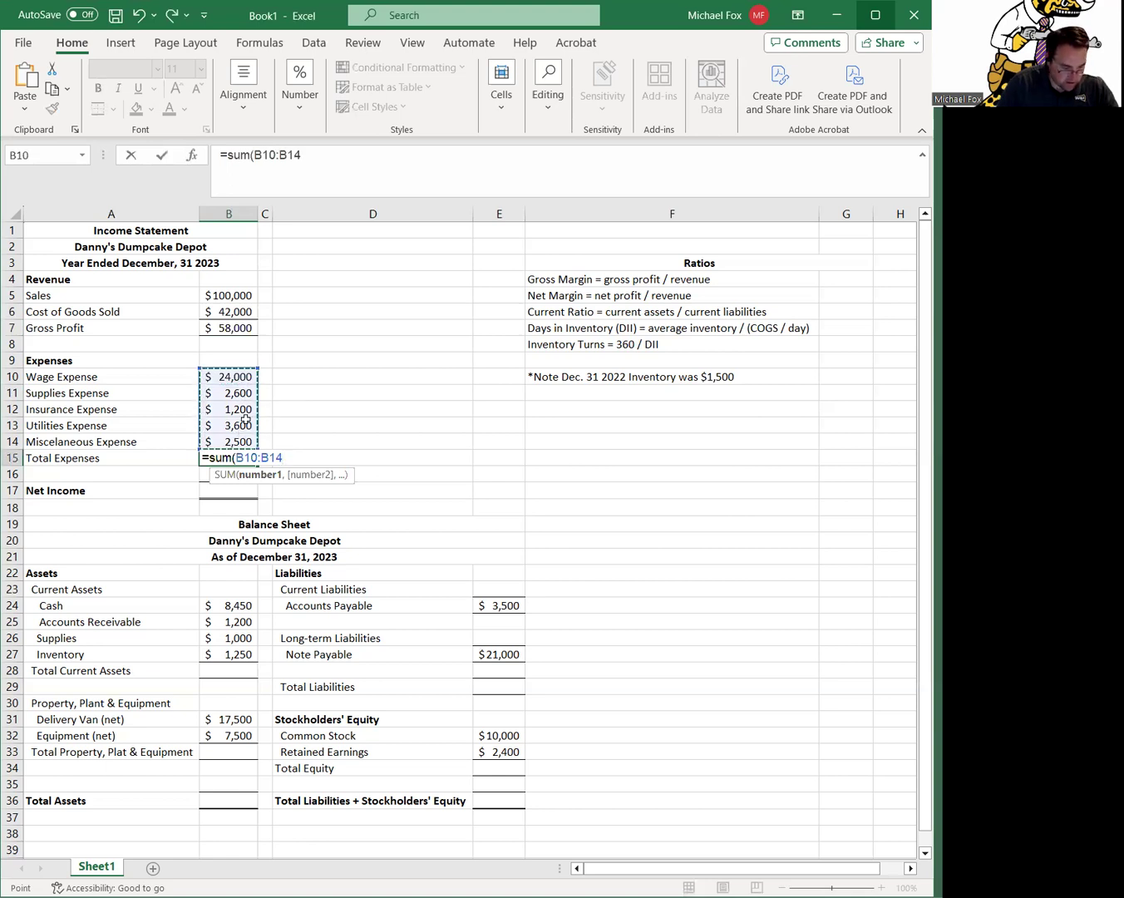
pyautogui.write(')')
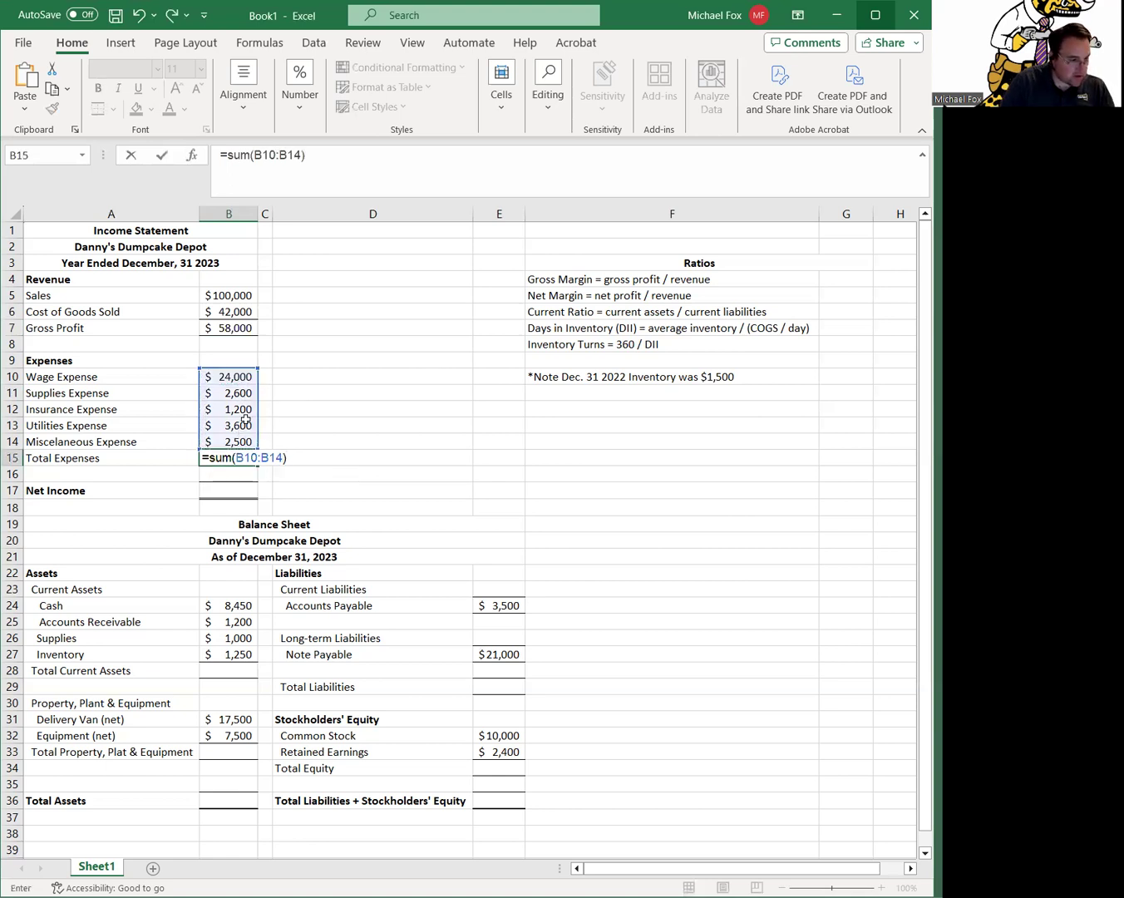
pyautogui.press('Return')
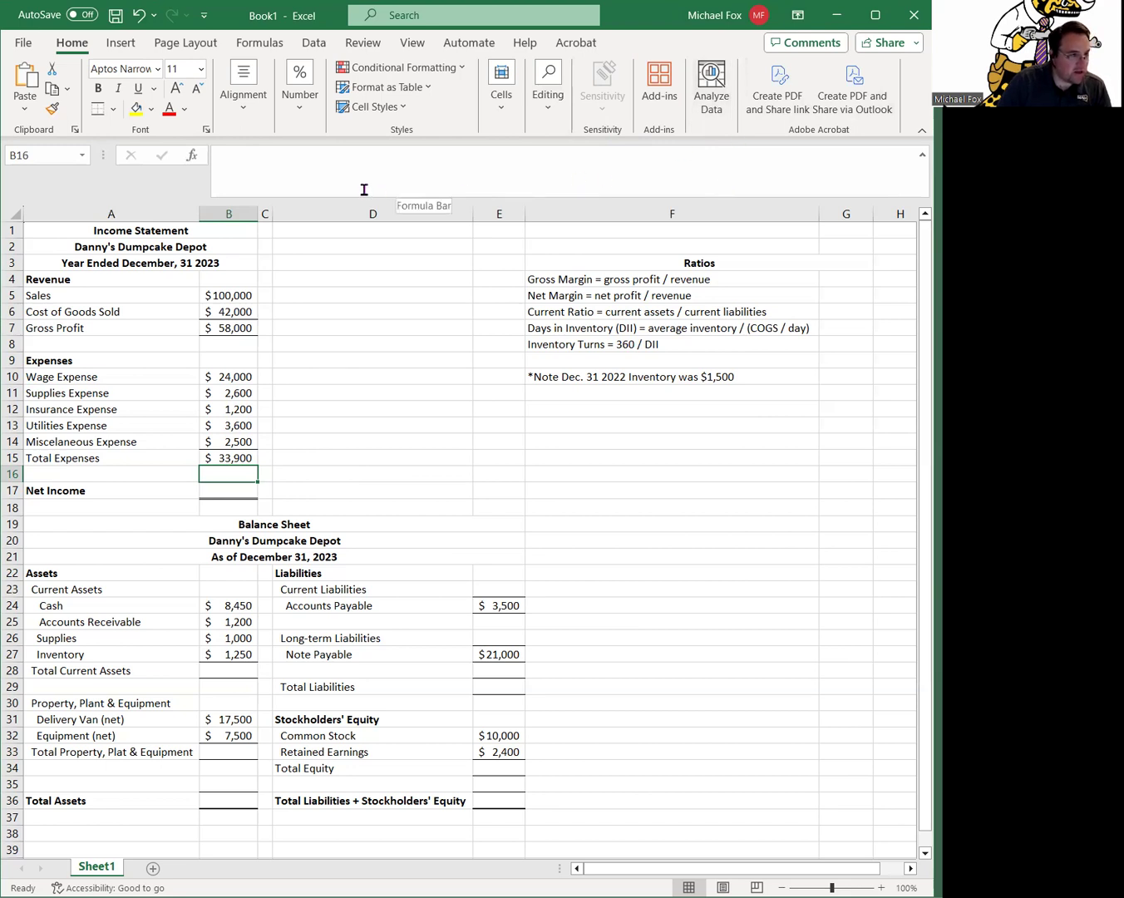
# Clear the Total Expenses formula in cell B15 and replace it with an AutoSum of B10:B14
pyautogui.click(316, 43)
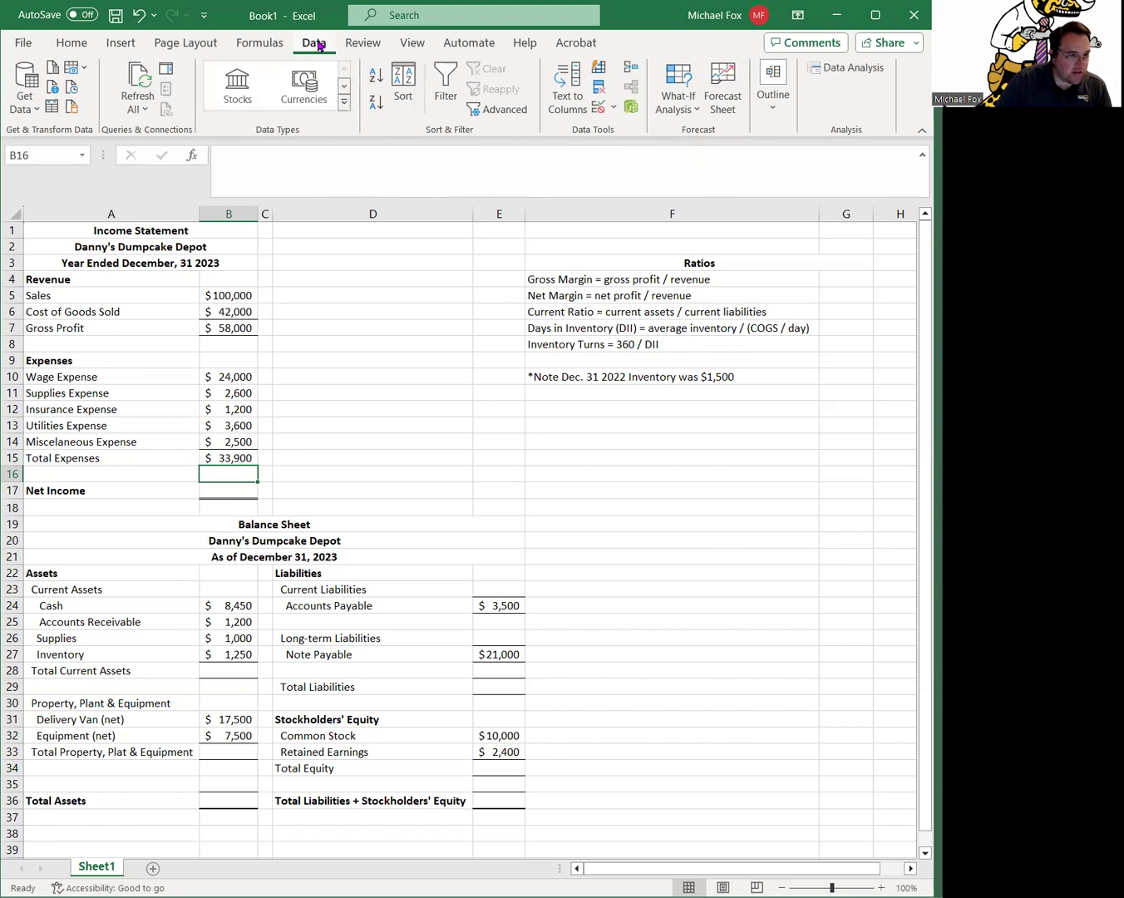
pyautogui.click(256, 43)
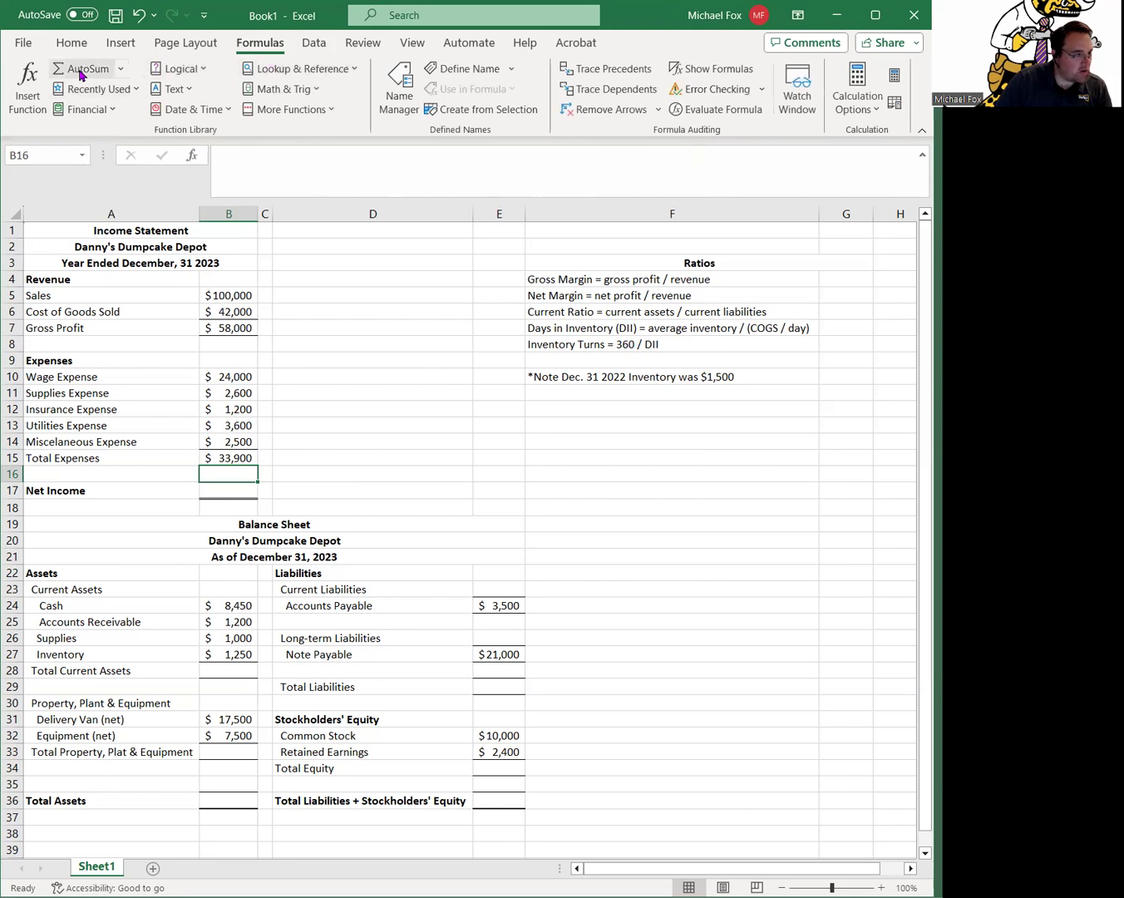
pyautogui.click(222, 455)
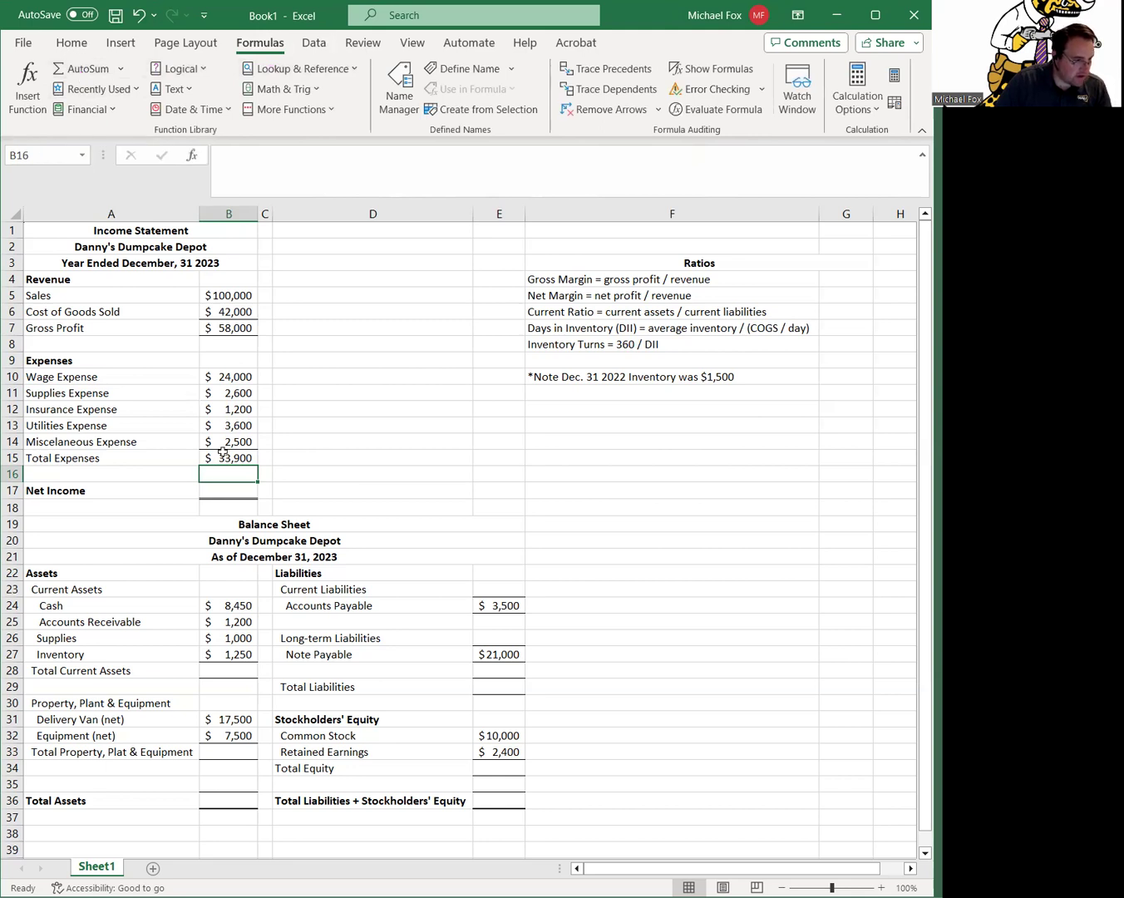
pyautogui.press('Delete')
pyautogui.click(434, 460)
pyautogui.click(232, 457)
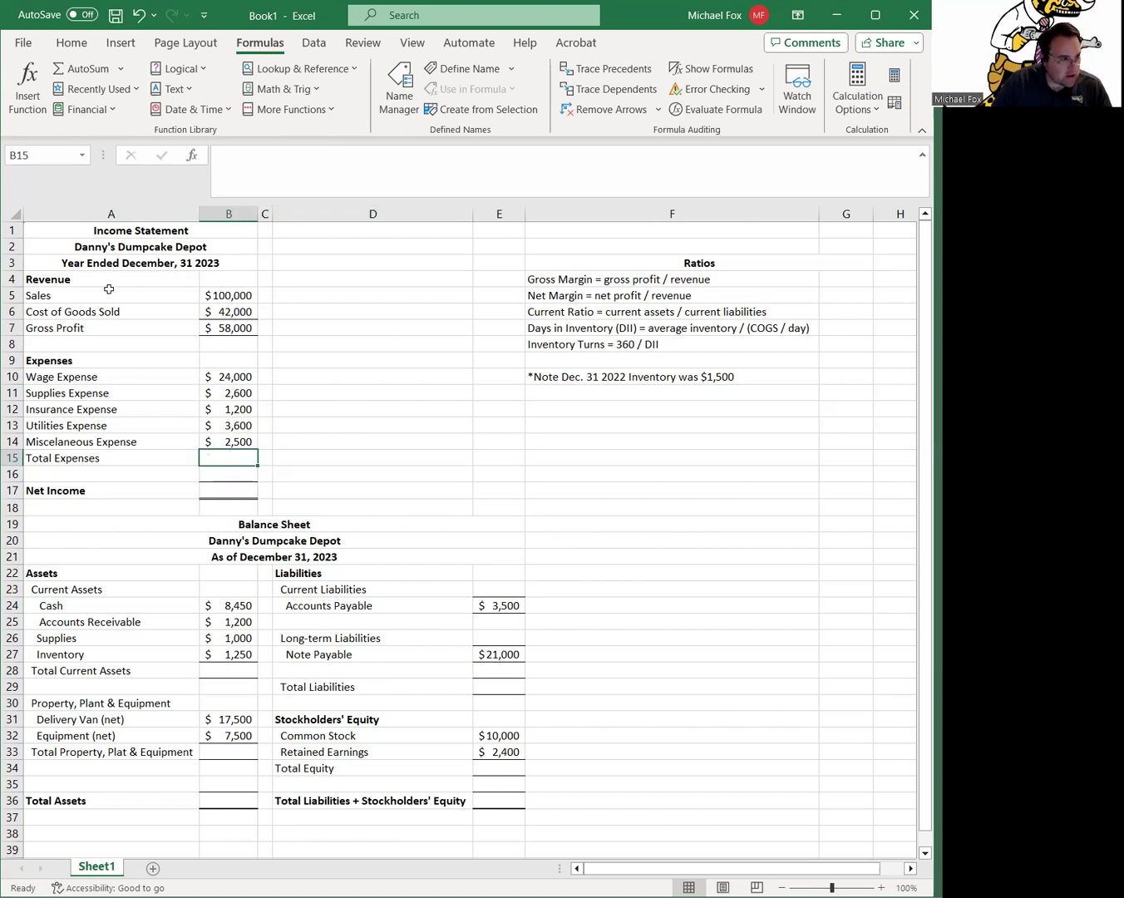
pyautogui.click(77, 70)
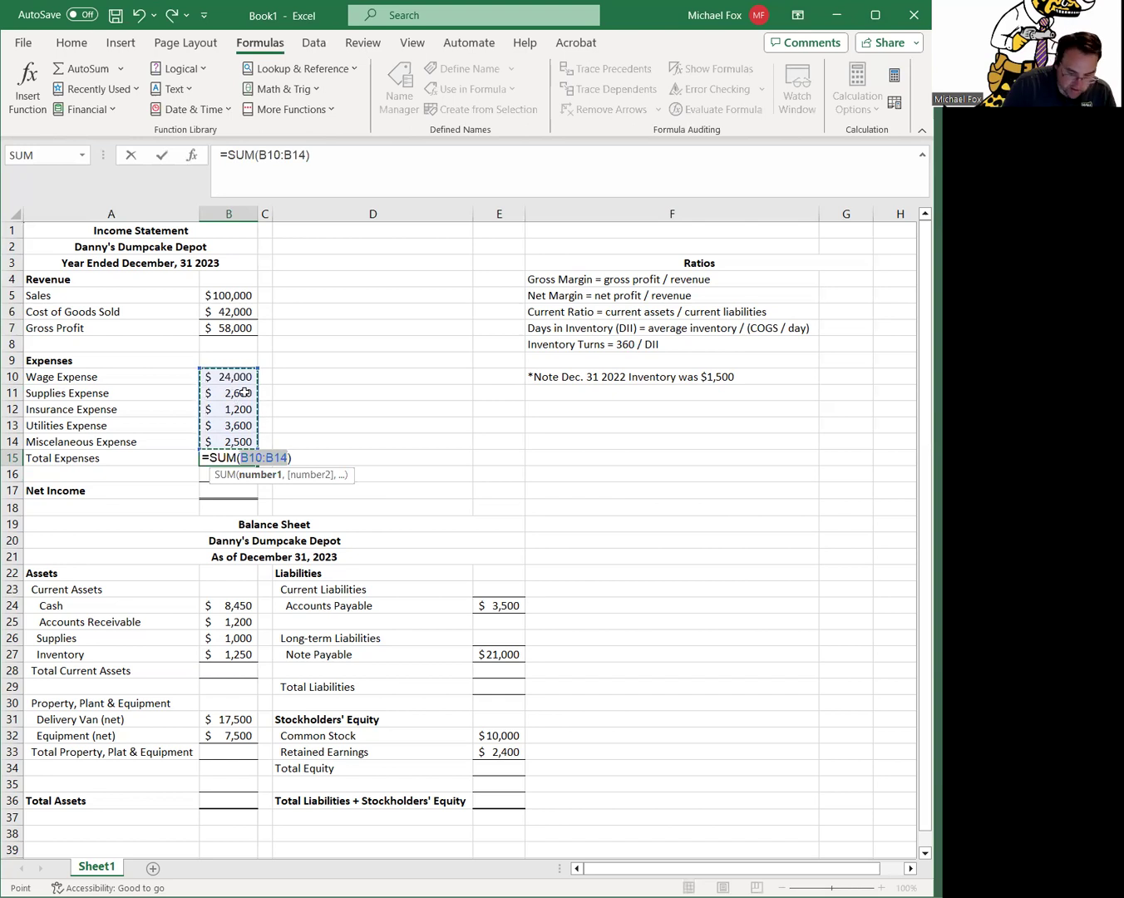
pyautogui.press('Return')
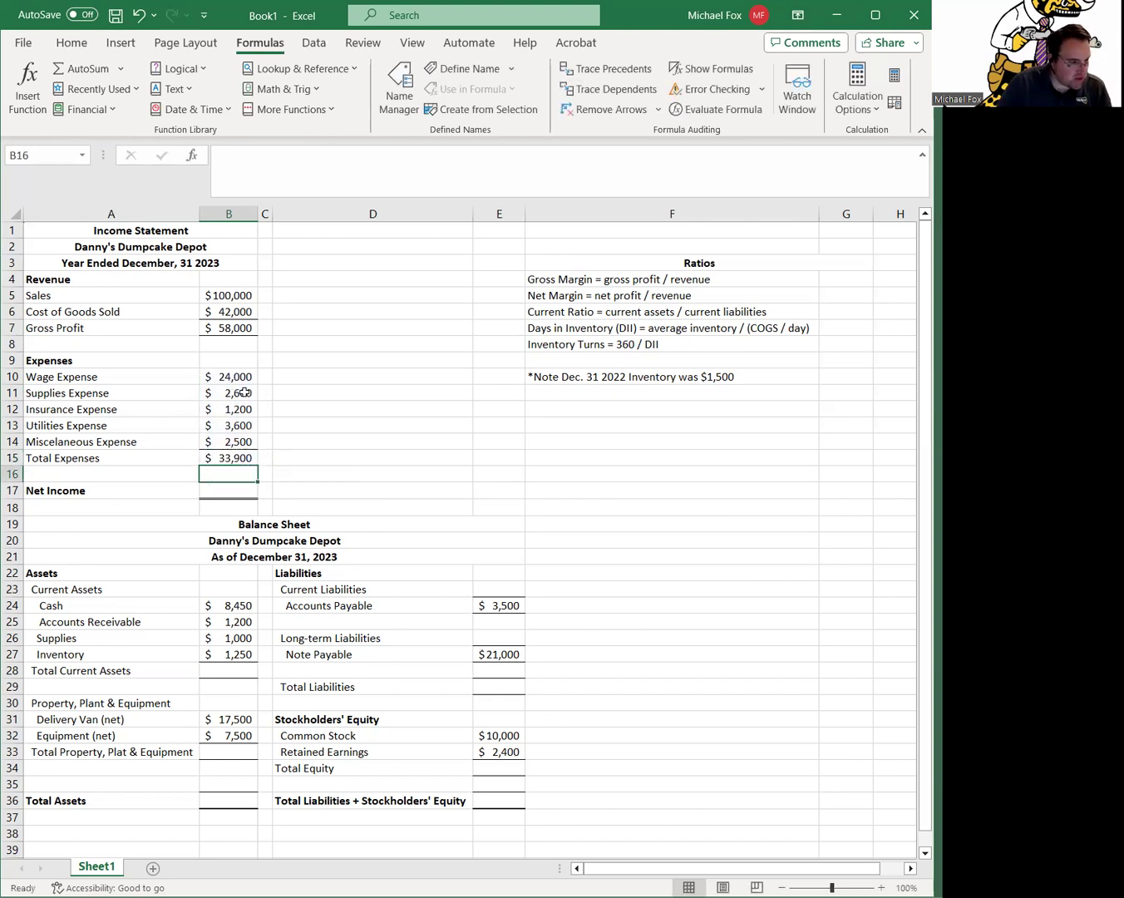
# Calculate Net Income in cell B17 by subtracting Total Expenses from Gross Profit with =B7-B15
pyautogui.click(228, 490)
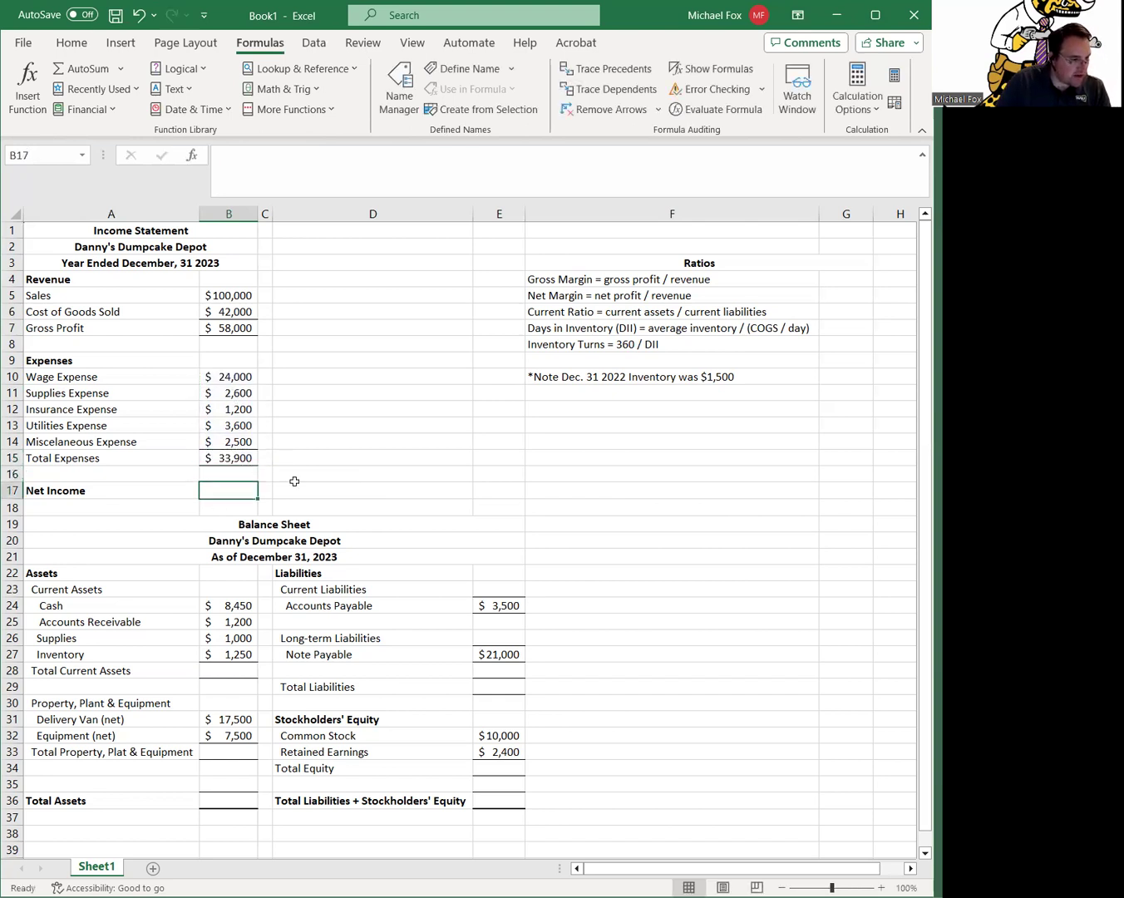
pyautogui.write('=')
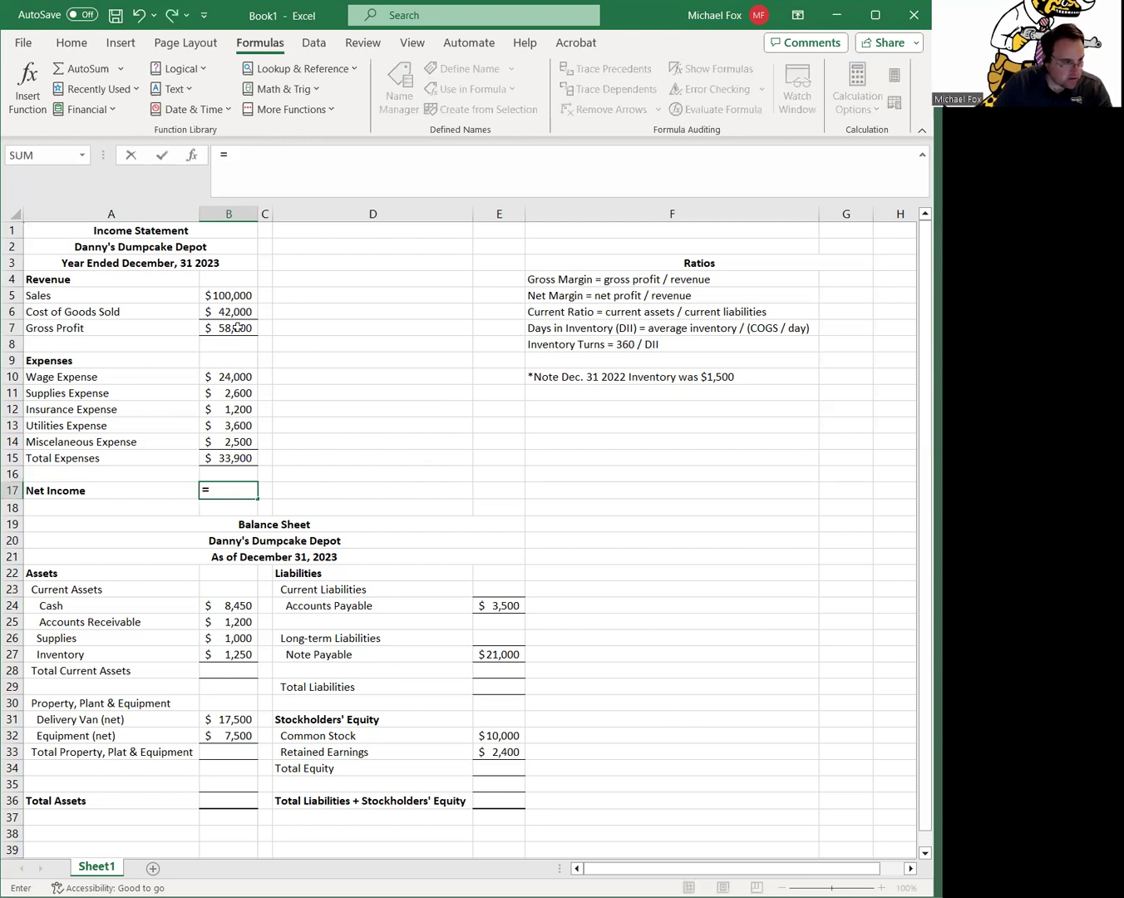
pyautogui.click(236, 328)
pyautogui.write('-')
pyautogui.click(229, 458)
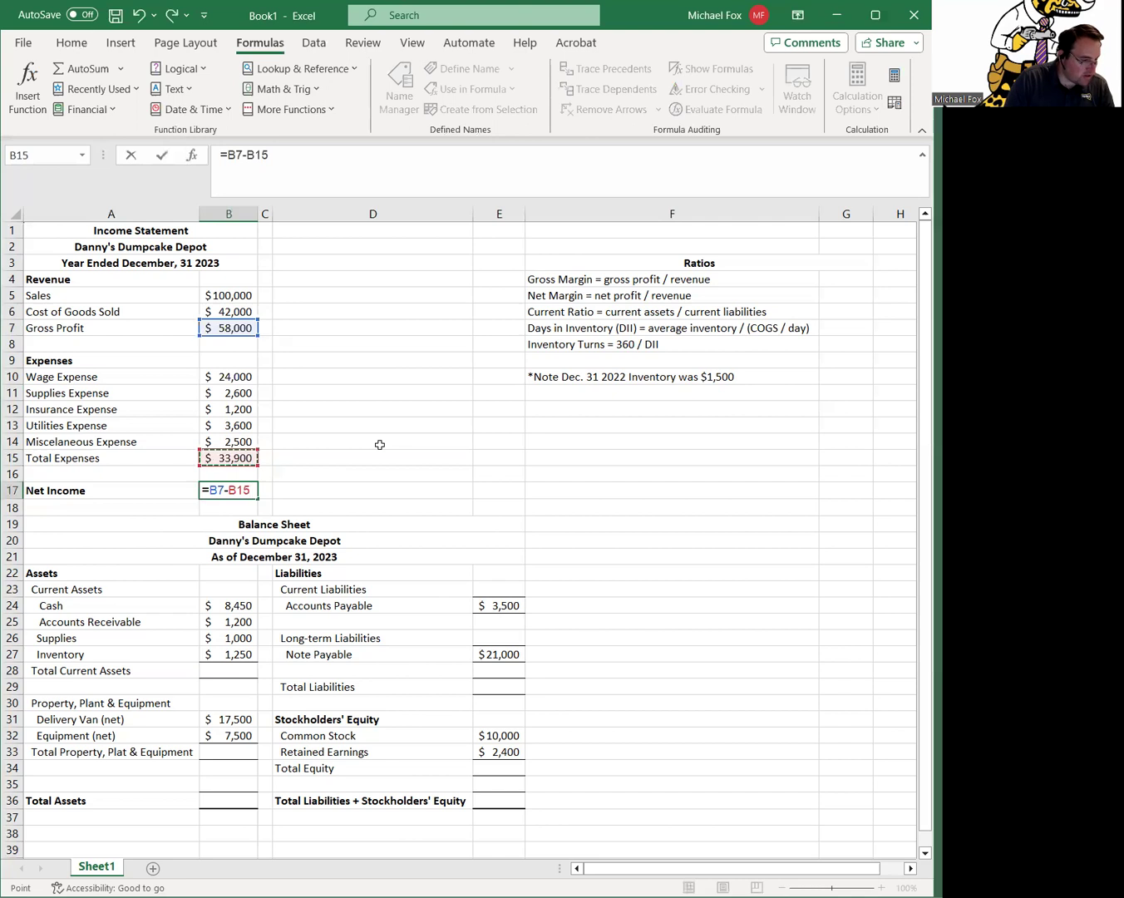
pyautogui.press('Return')
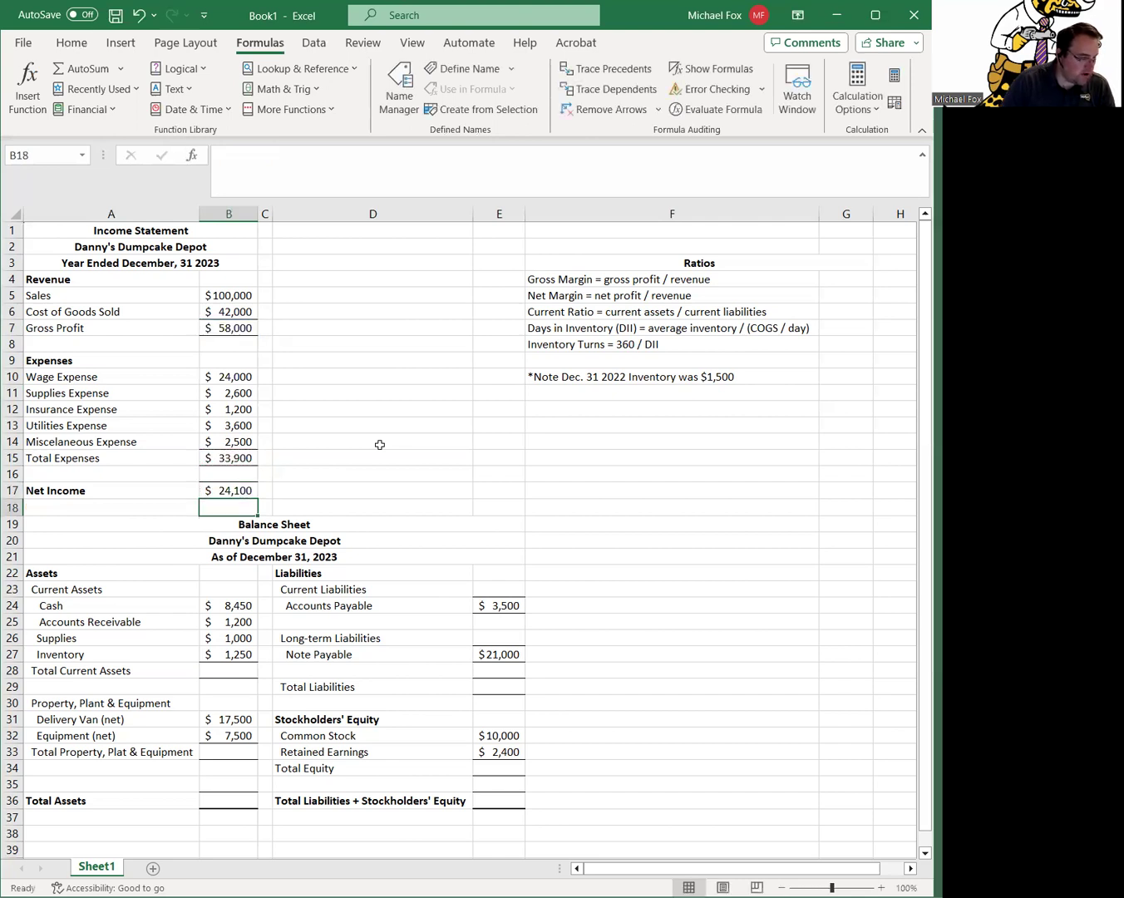
# Total the current assets in cell B28 with an AutoSum of B24:B27
pyautogui.click(232, 668)
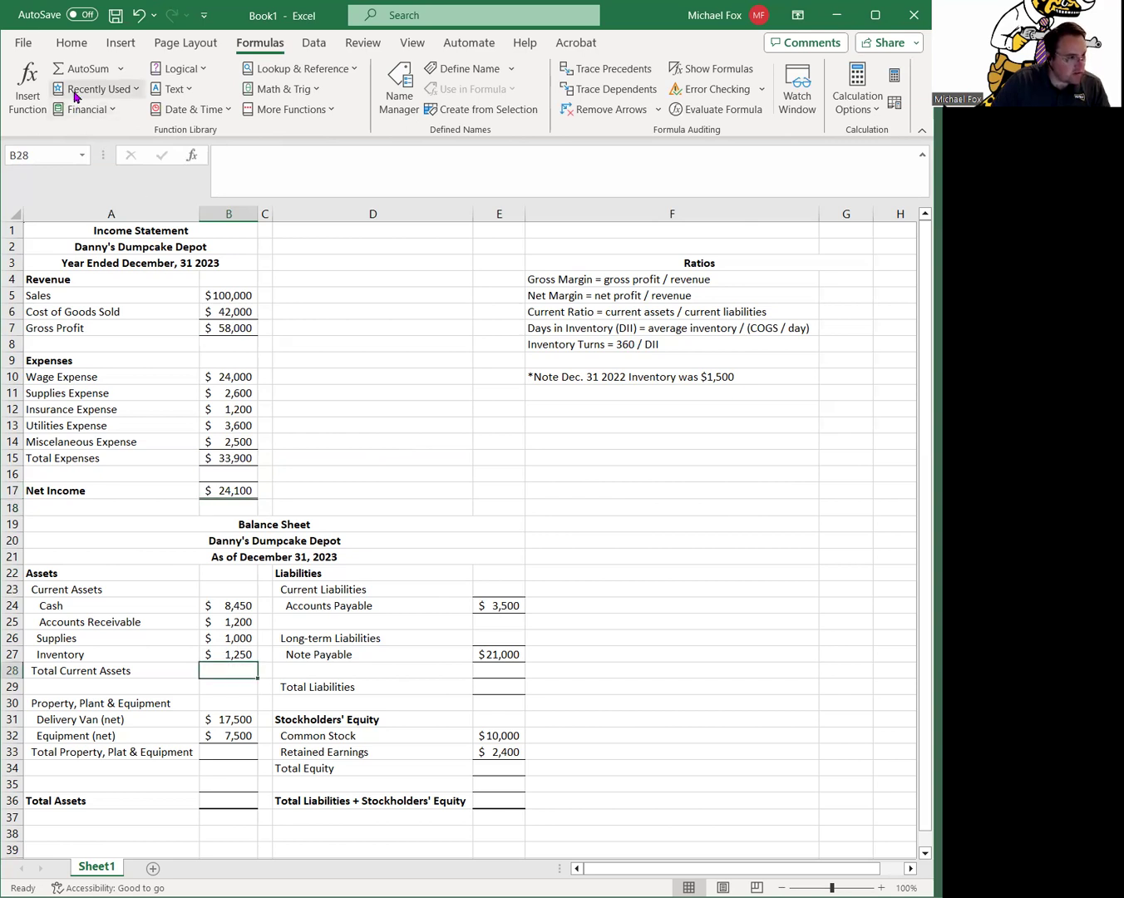
pyautogui.click(84, 69)
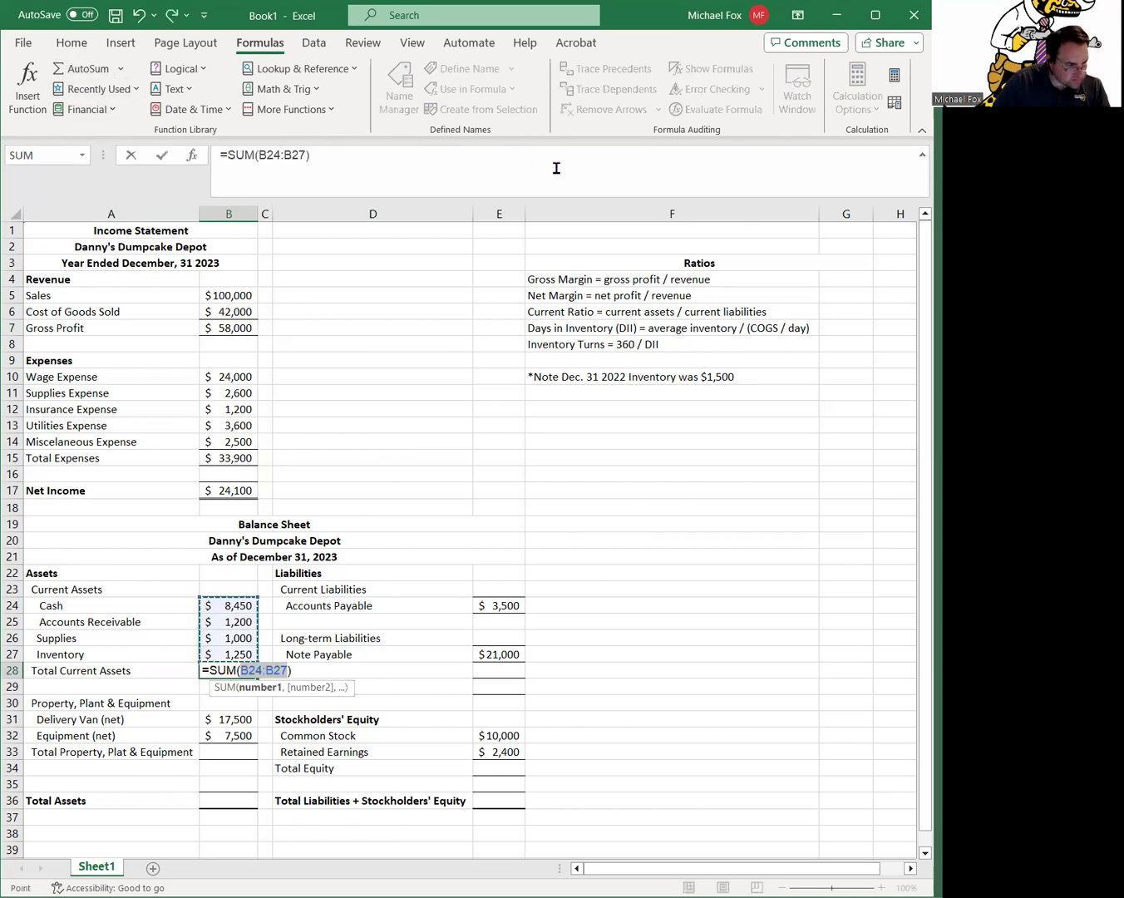
pyautogui.press('Return')
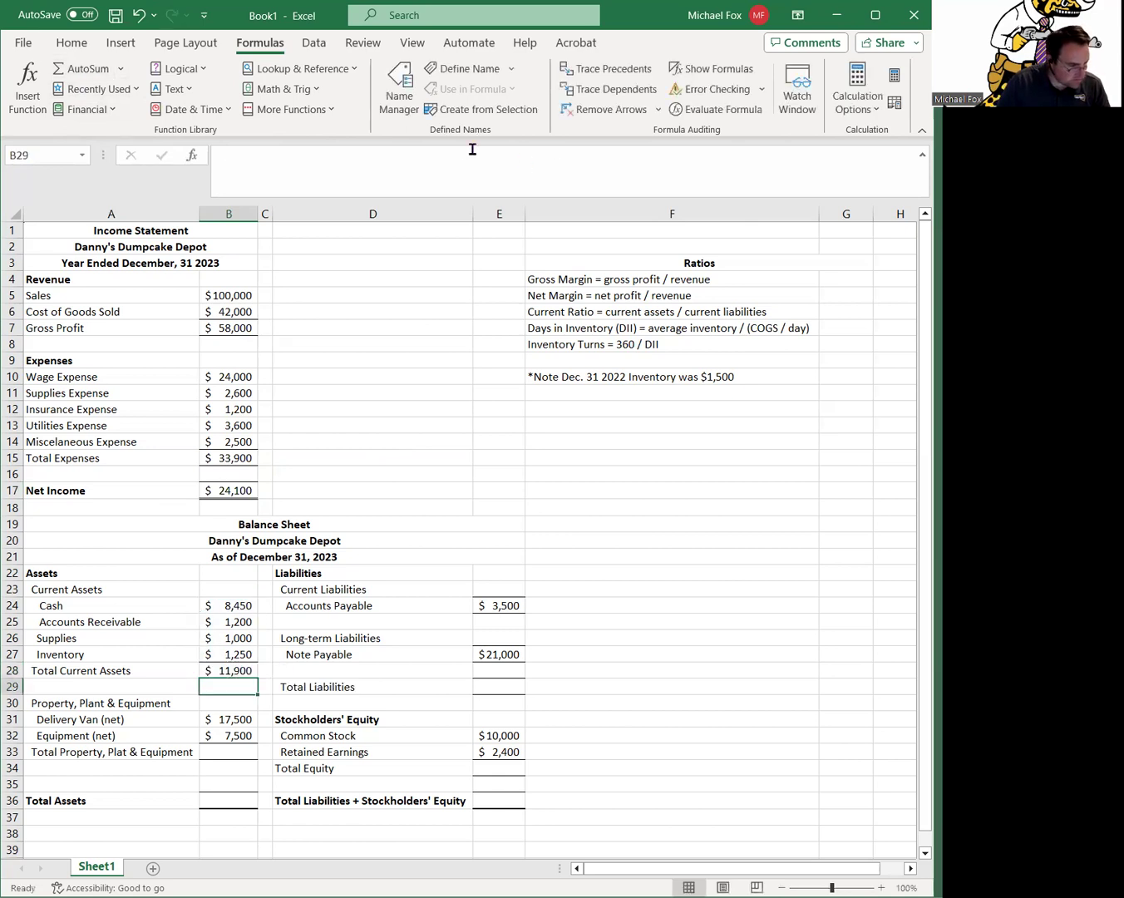
# Total the delivery van and equipment amounts under Property, Plant & Equipment in cell B33 with AutoSum
pyautogui.click(214, 746)
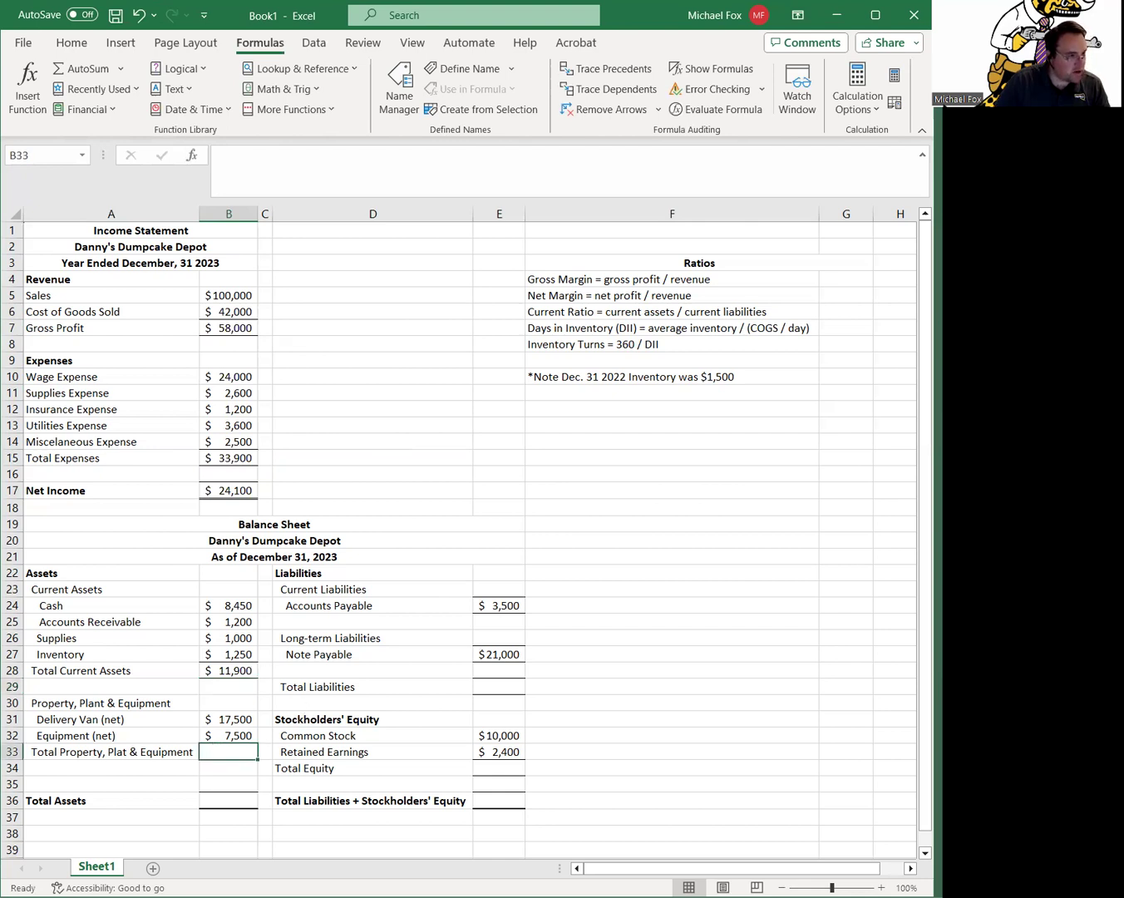
pyautogui.click(63, 73)
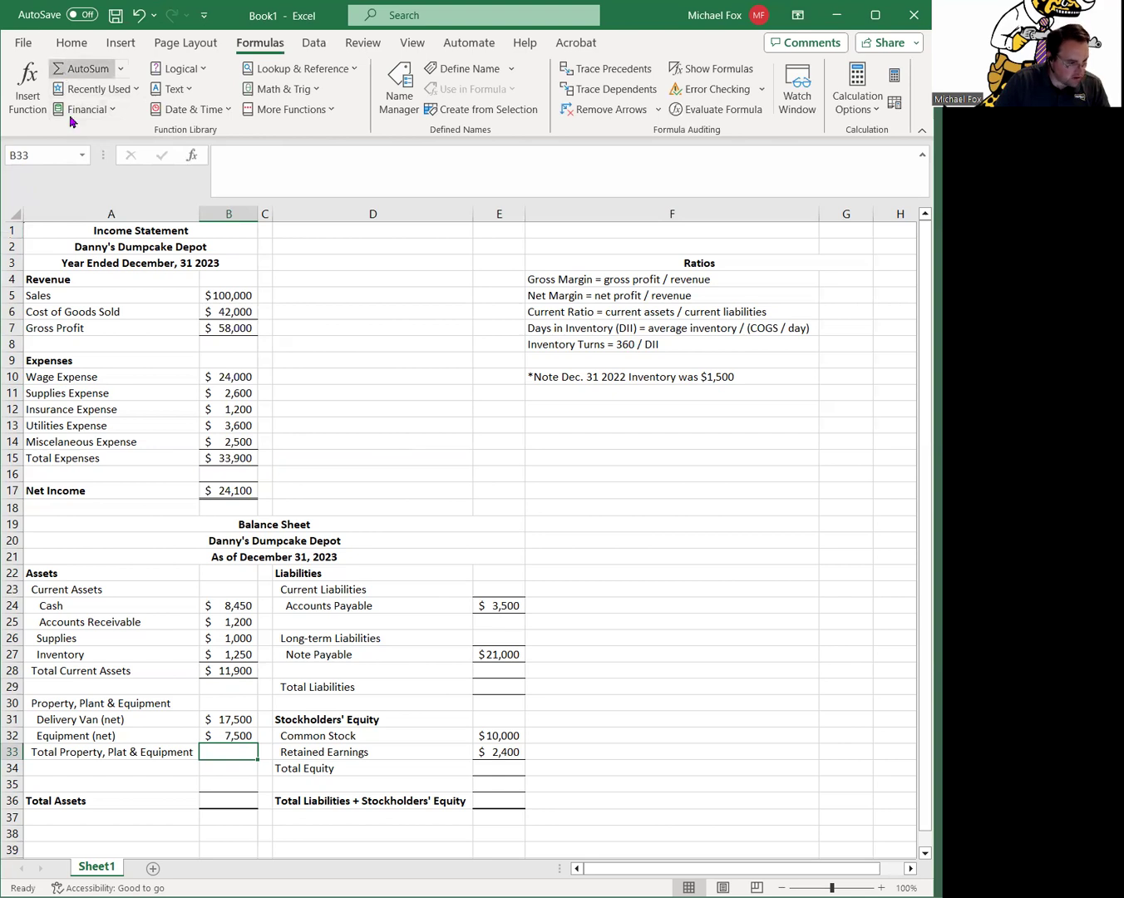
pyautogui.press('Return')
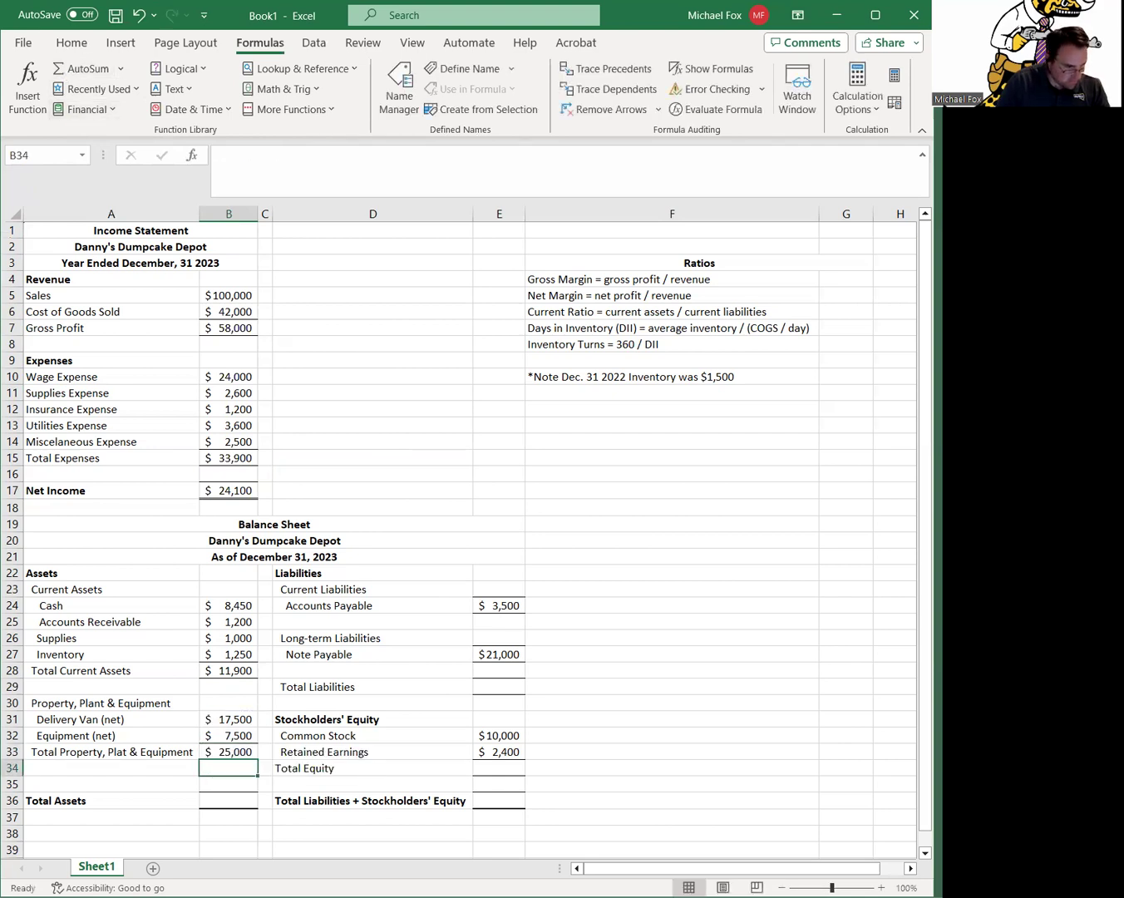
# Calculate Total Assets in cell B36 by adding Total Current Assets and Total Property, Plant & Equipment with =B28+B33
pyautogui.click(244, 799)
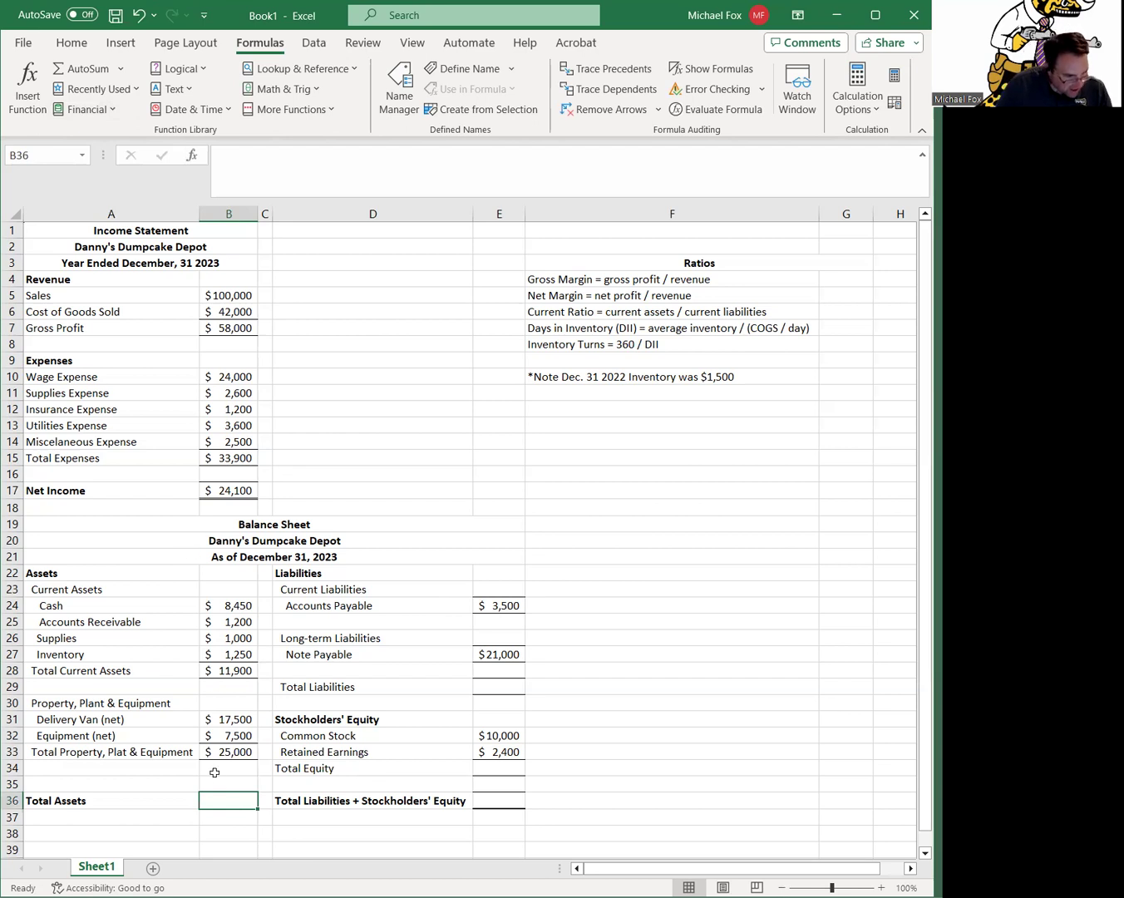
pyautogui.write('=')
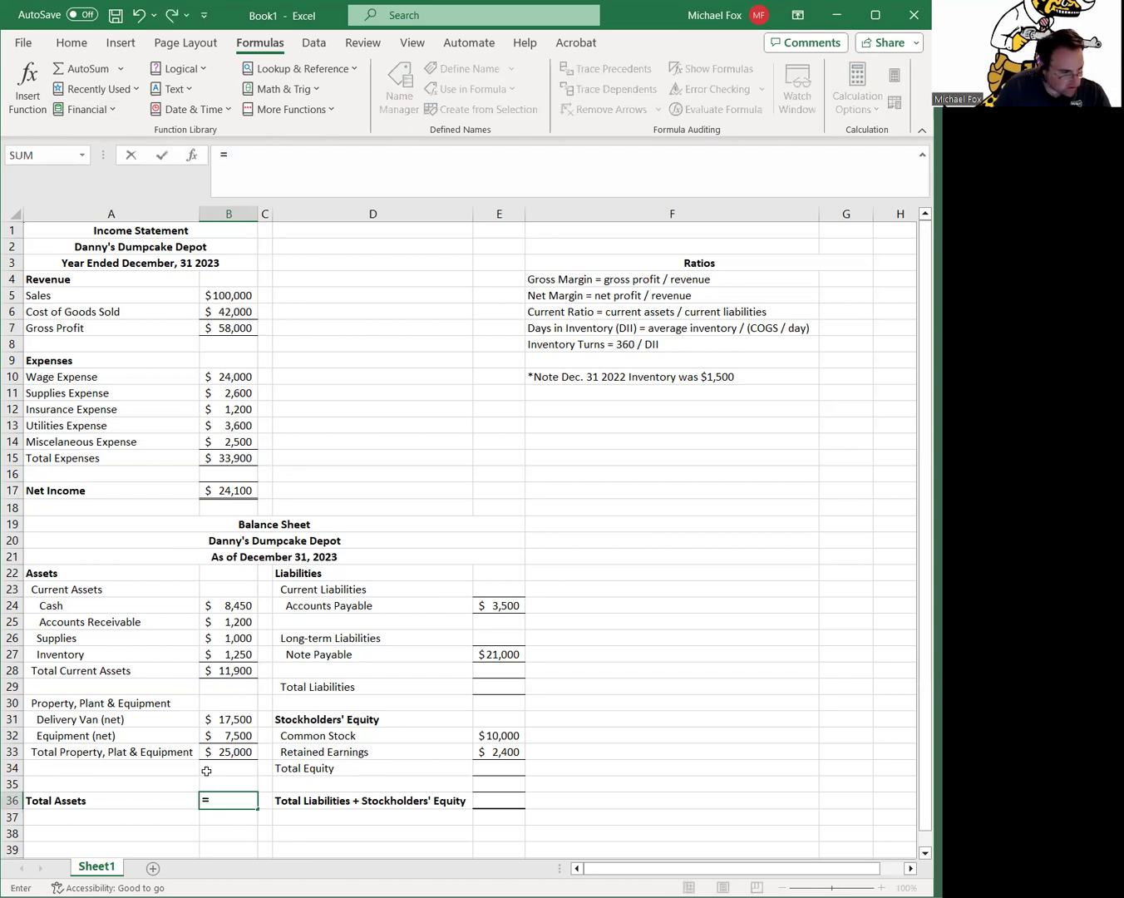
pyautogui.click(218, 669)
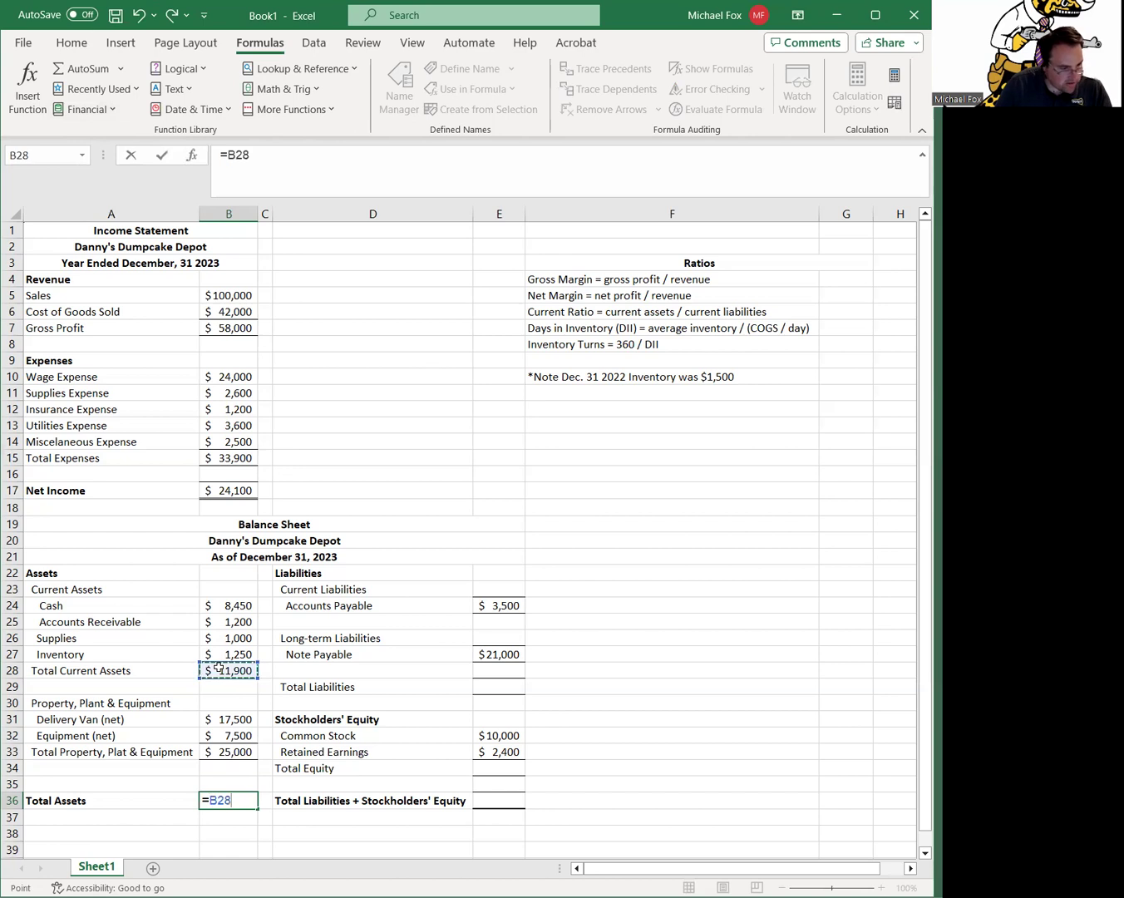
pyautogui.write('+')
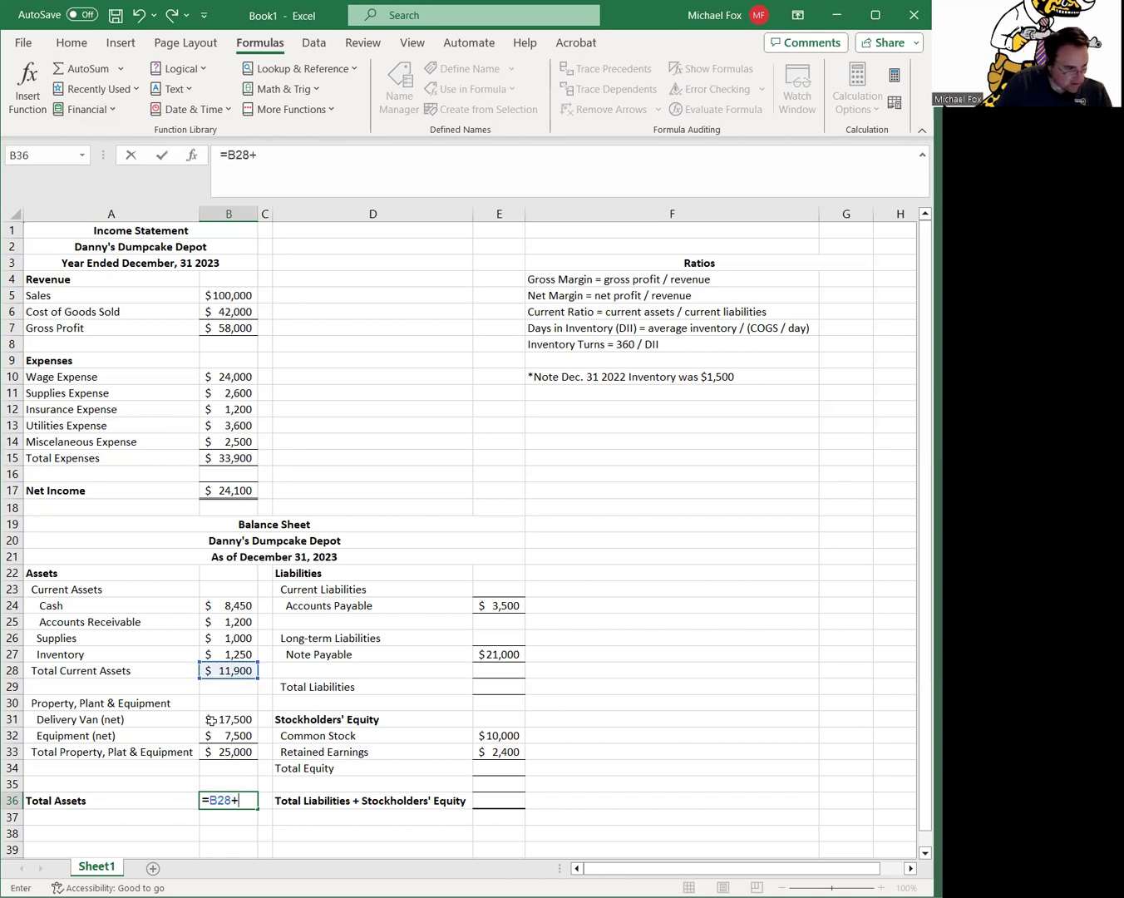
pyautogui.click(219, 753)
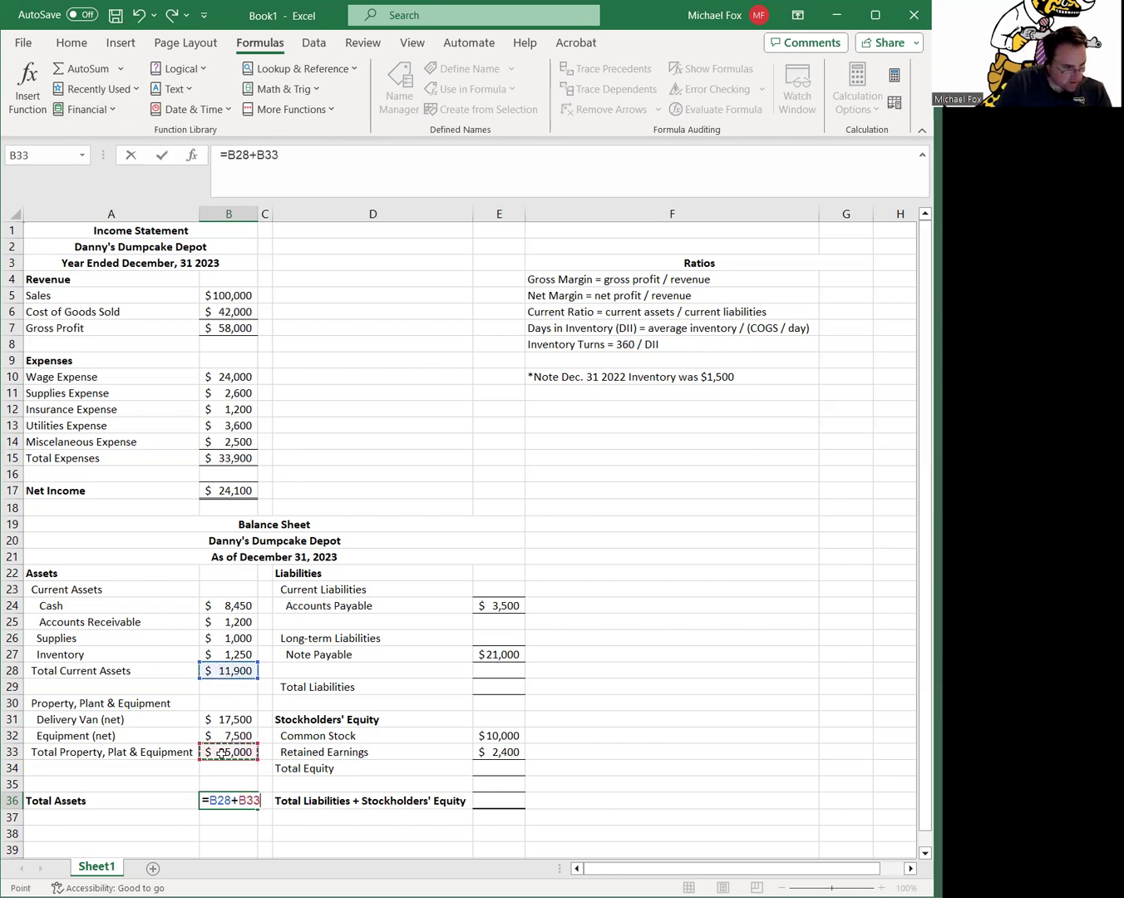
pyautogui.press('Return')
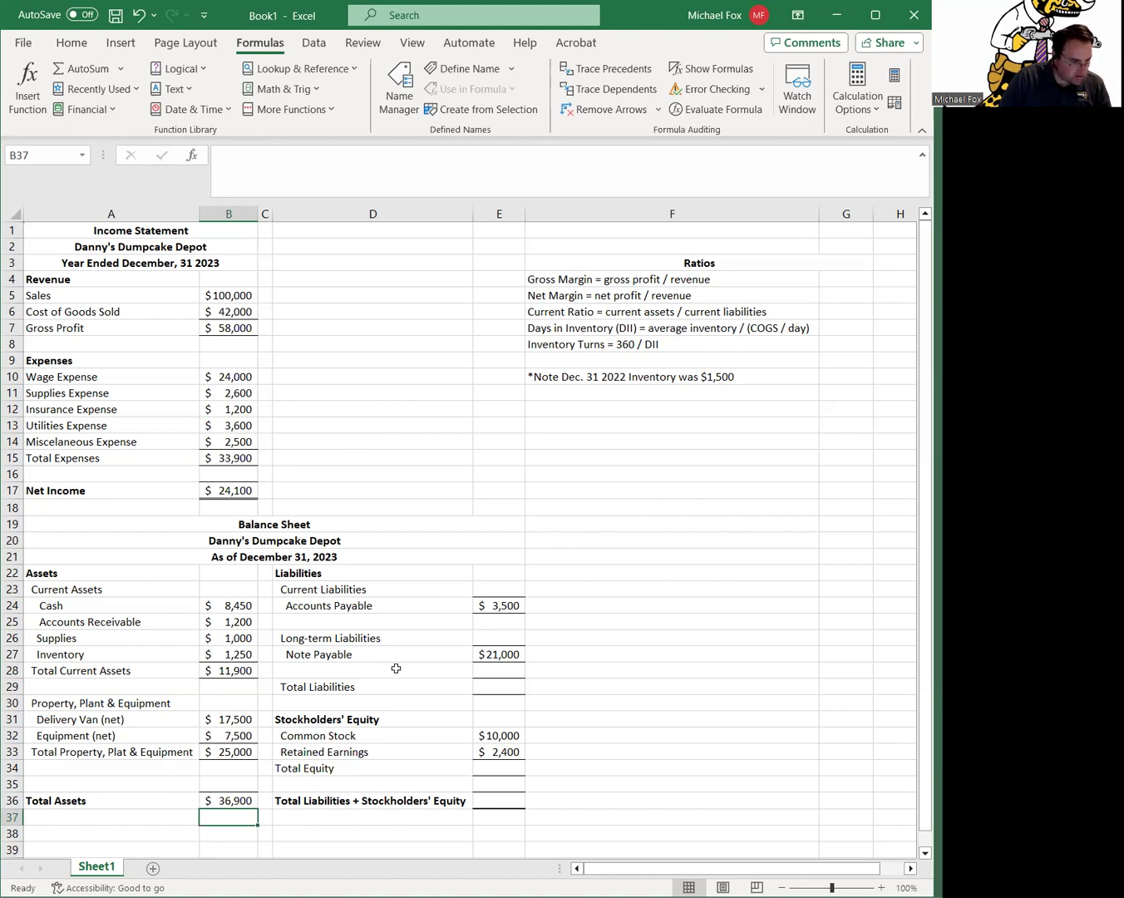
# Calculate Total Liabilities in cell E29 by adding Accounts Payable and Note Payable with =E24+E27
pyautogui.click(489, 685)
pyautogui.write('=')
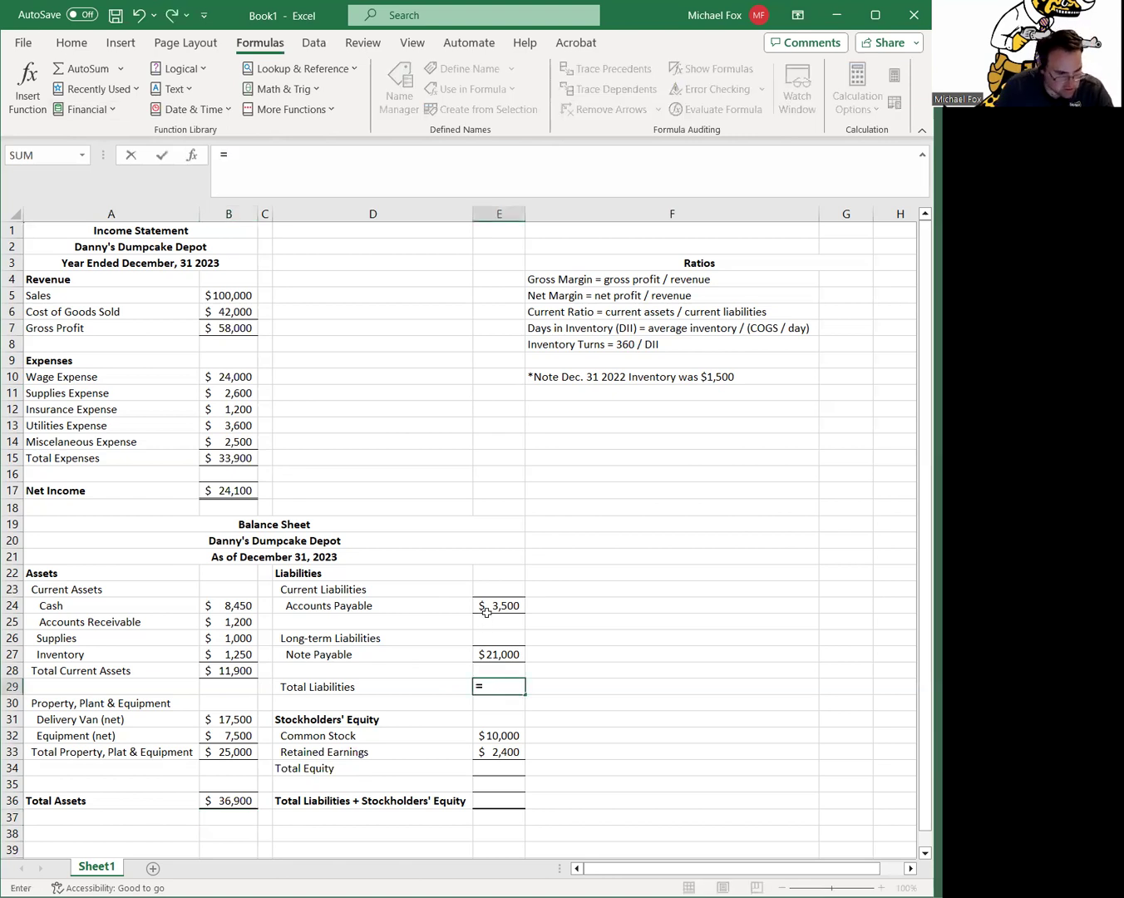
pyautogui.click(487, 606)
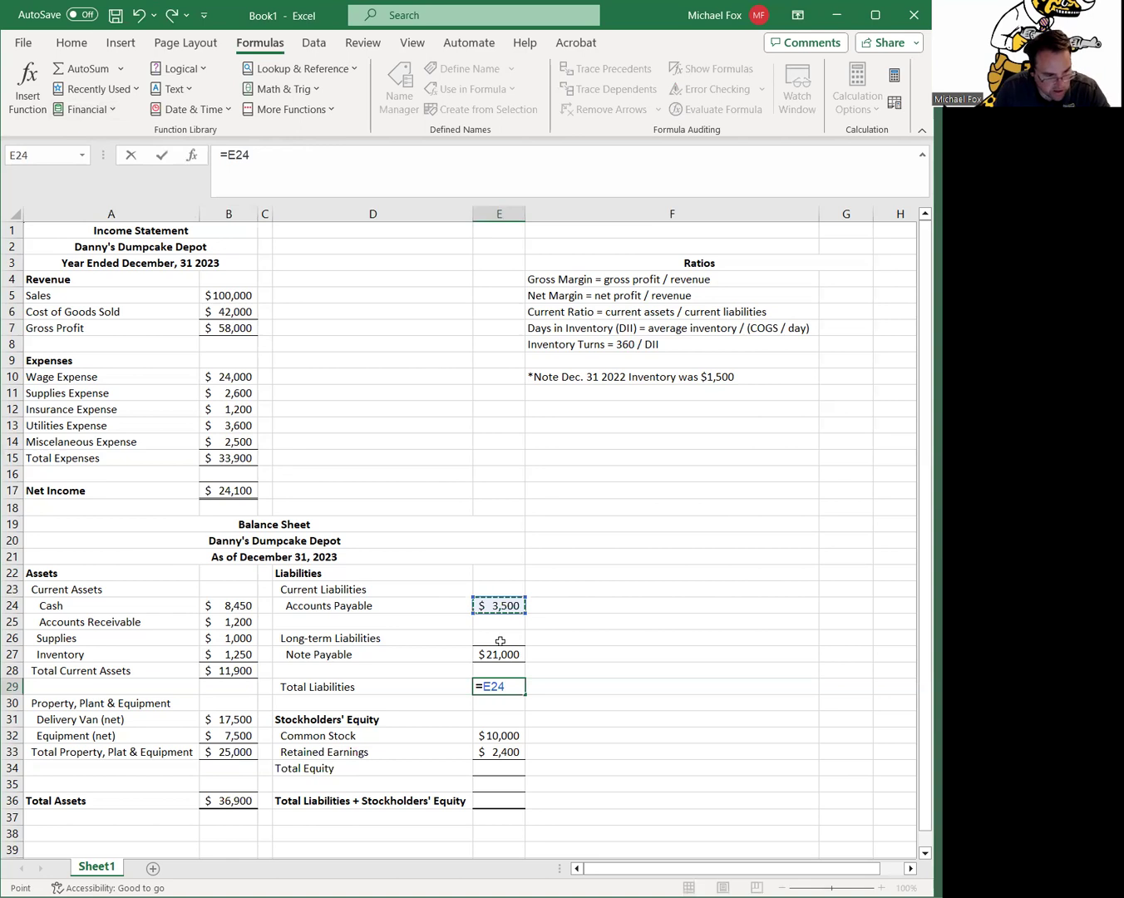
pyautogui.write('+')
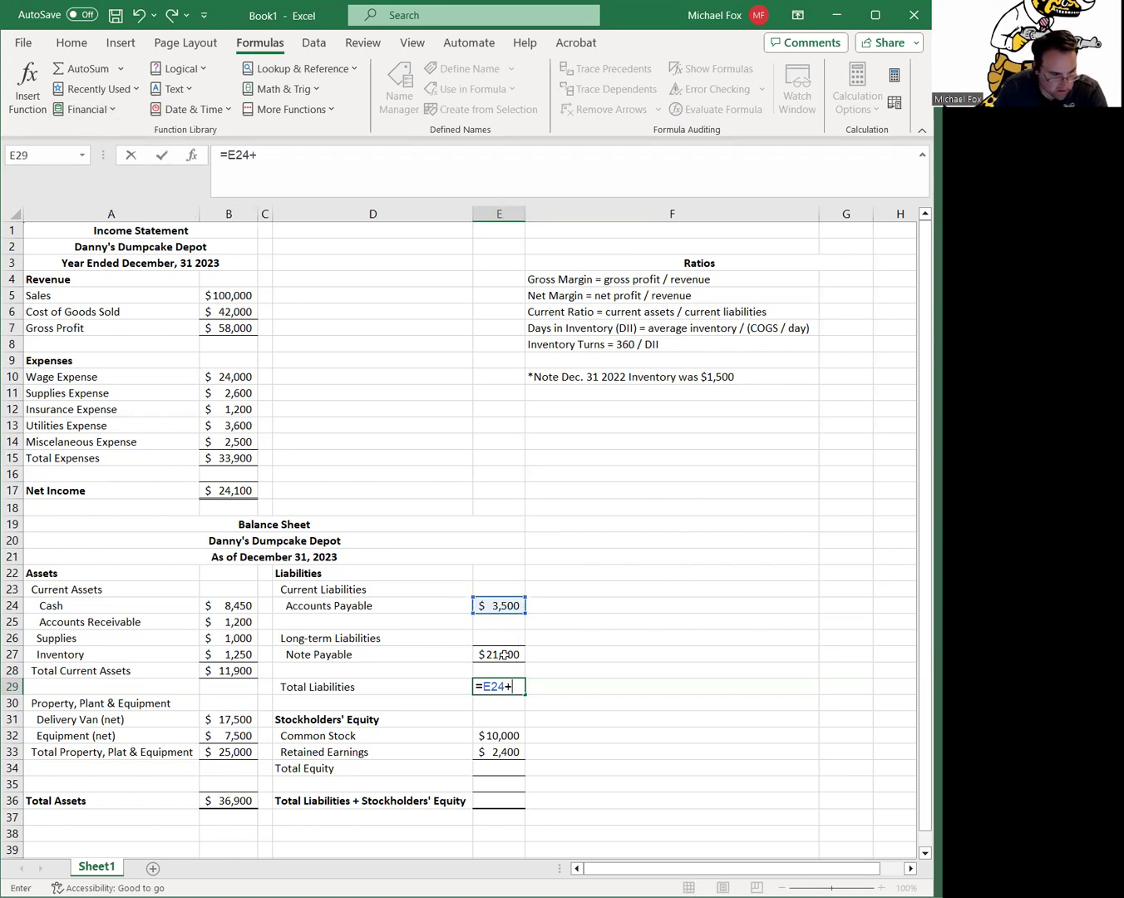
pyautogui.click(505, 655)
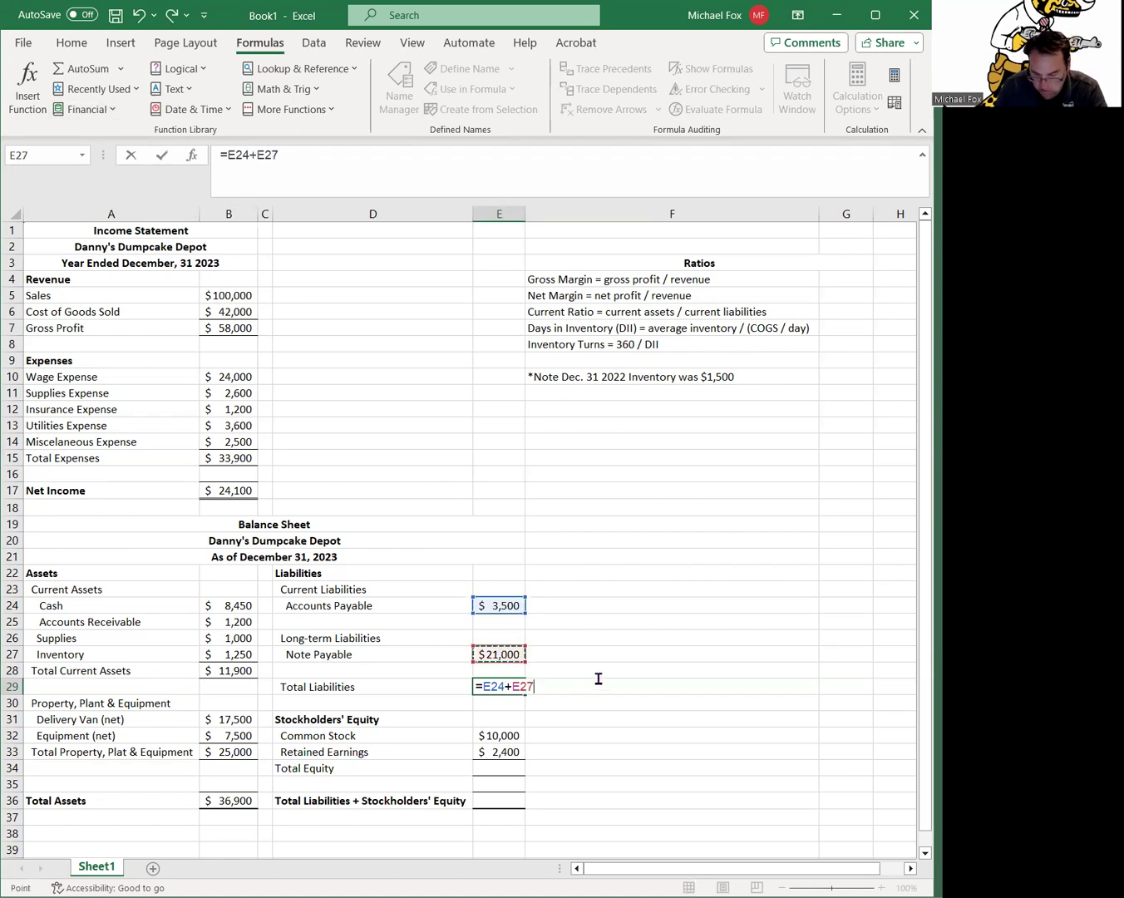
pyautogui.press('Return')
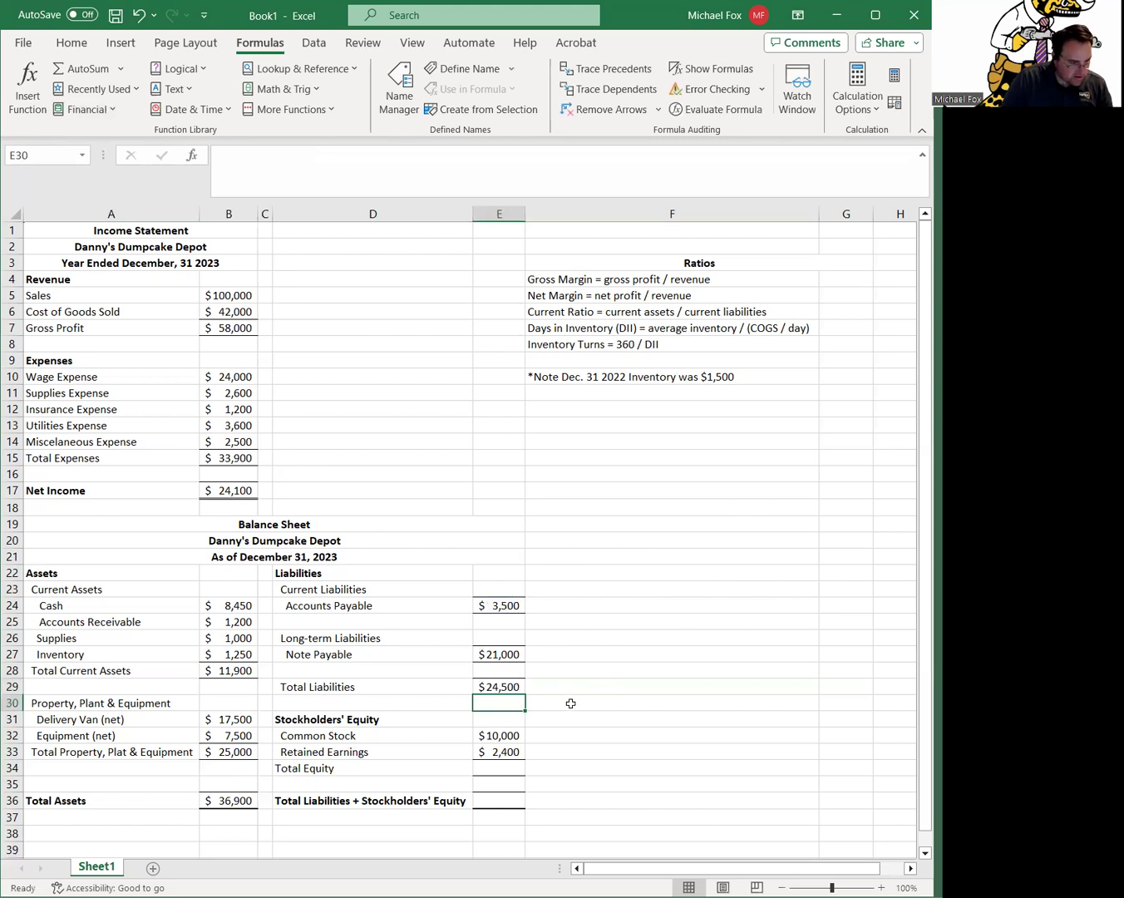
# Total the common stock and retained earnings in the Total Equity cell E34 with an AutoSum of E32:E33
pyautogui.click(508, 768)
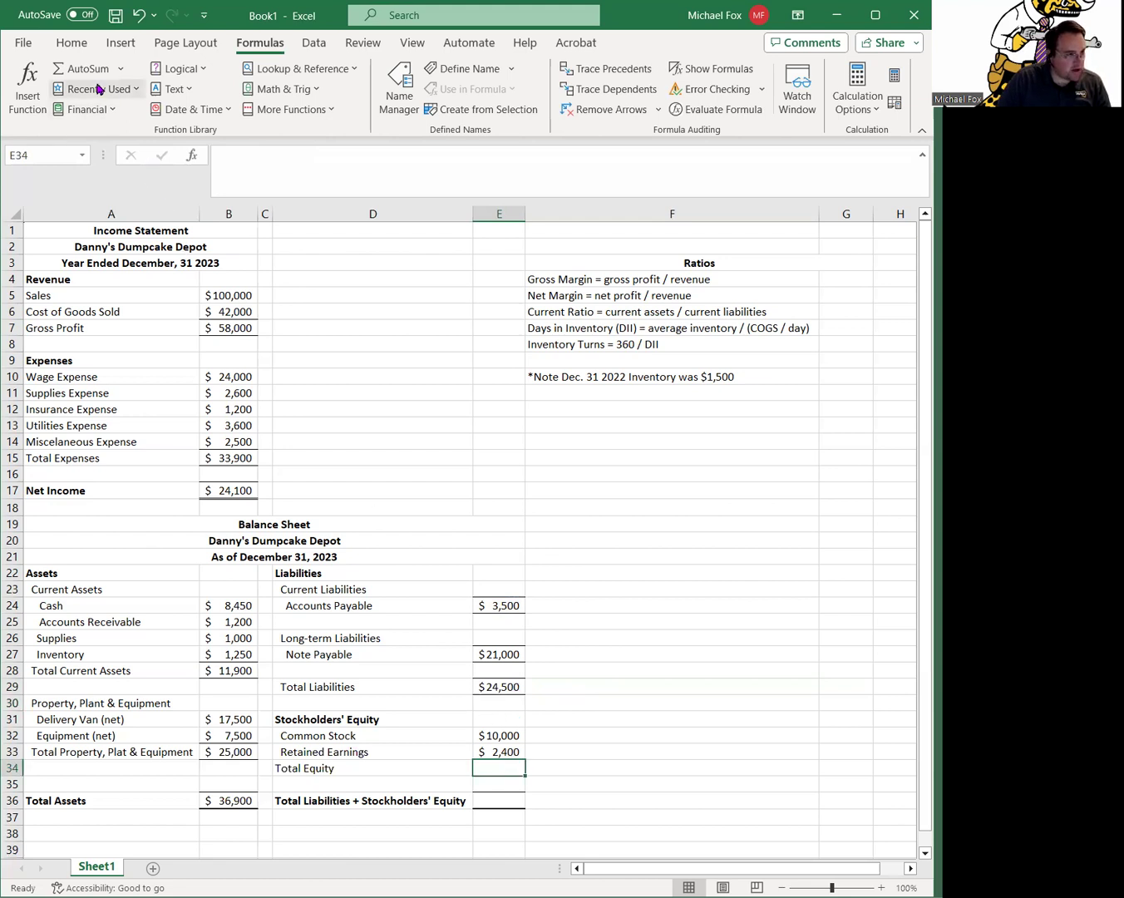
pyautogui.hotkey('alt', '=')
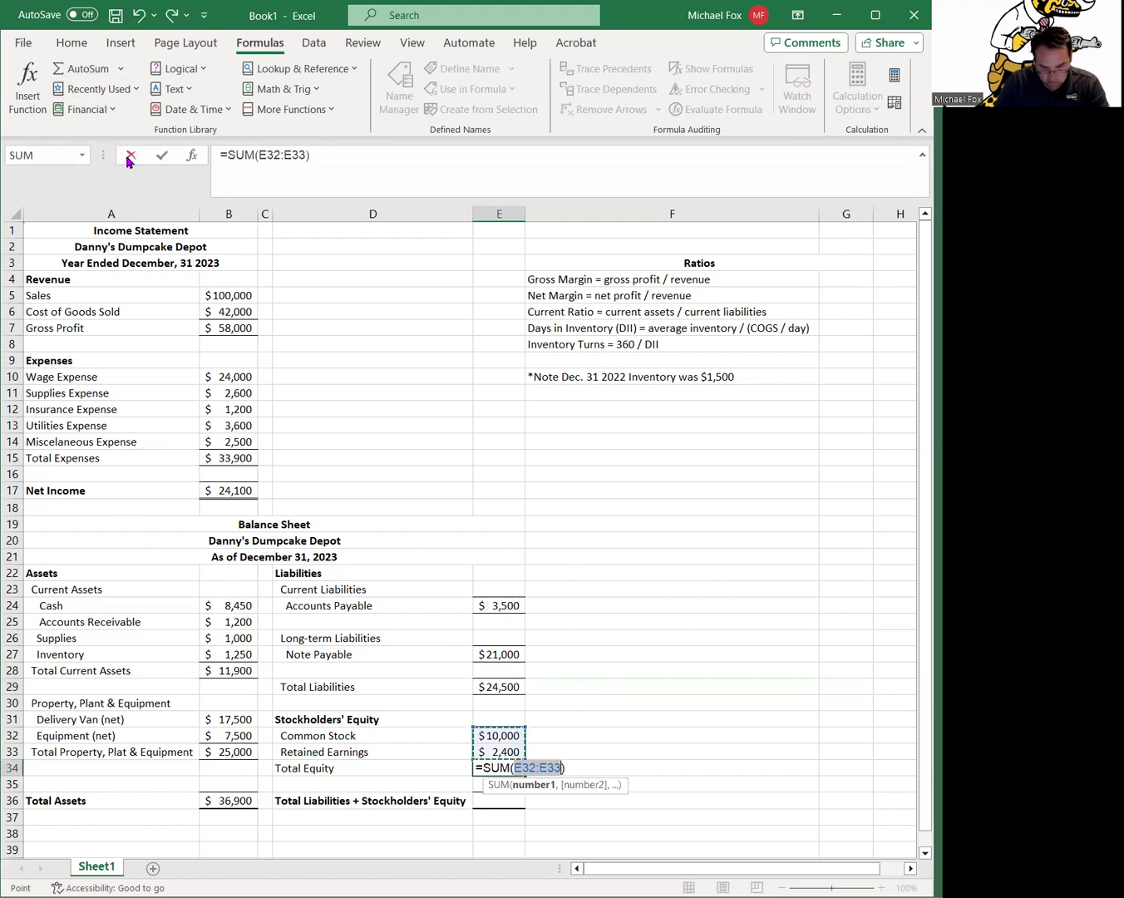
pyautogui.press('Return')
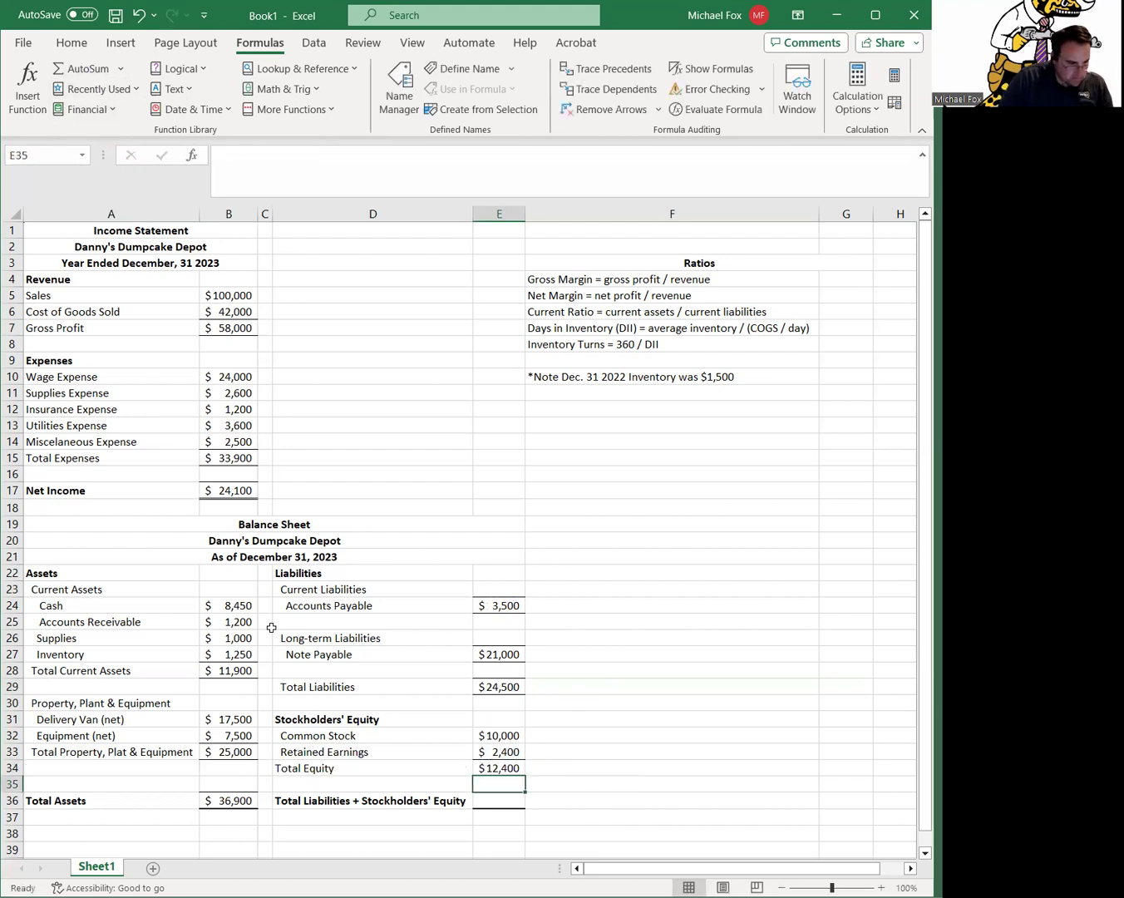
# Calculate Total Liabilities + Stockholders' Equity in cell E36 with =E29+E34
pyautogui.click(506, 798)
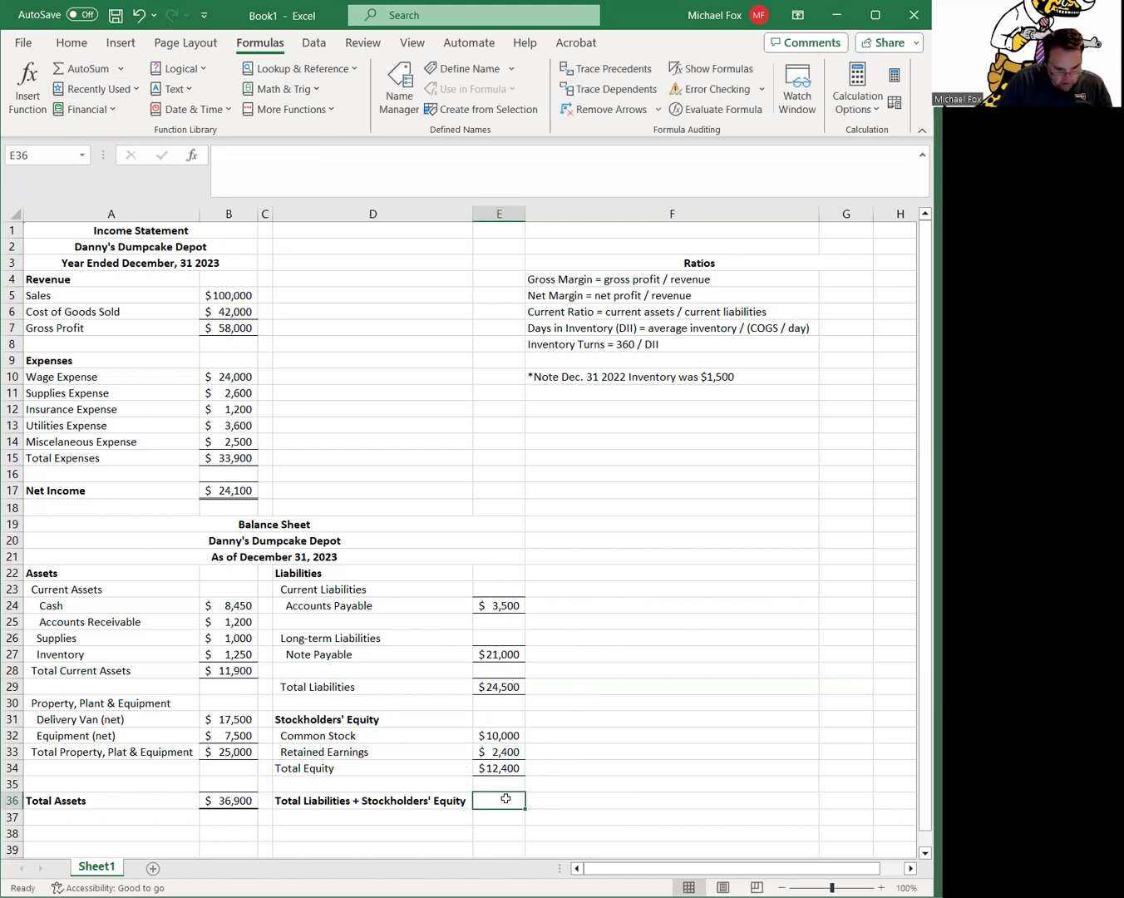
pyautogui.write('=')
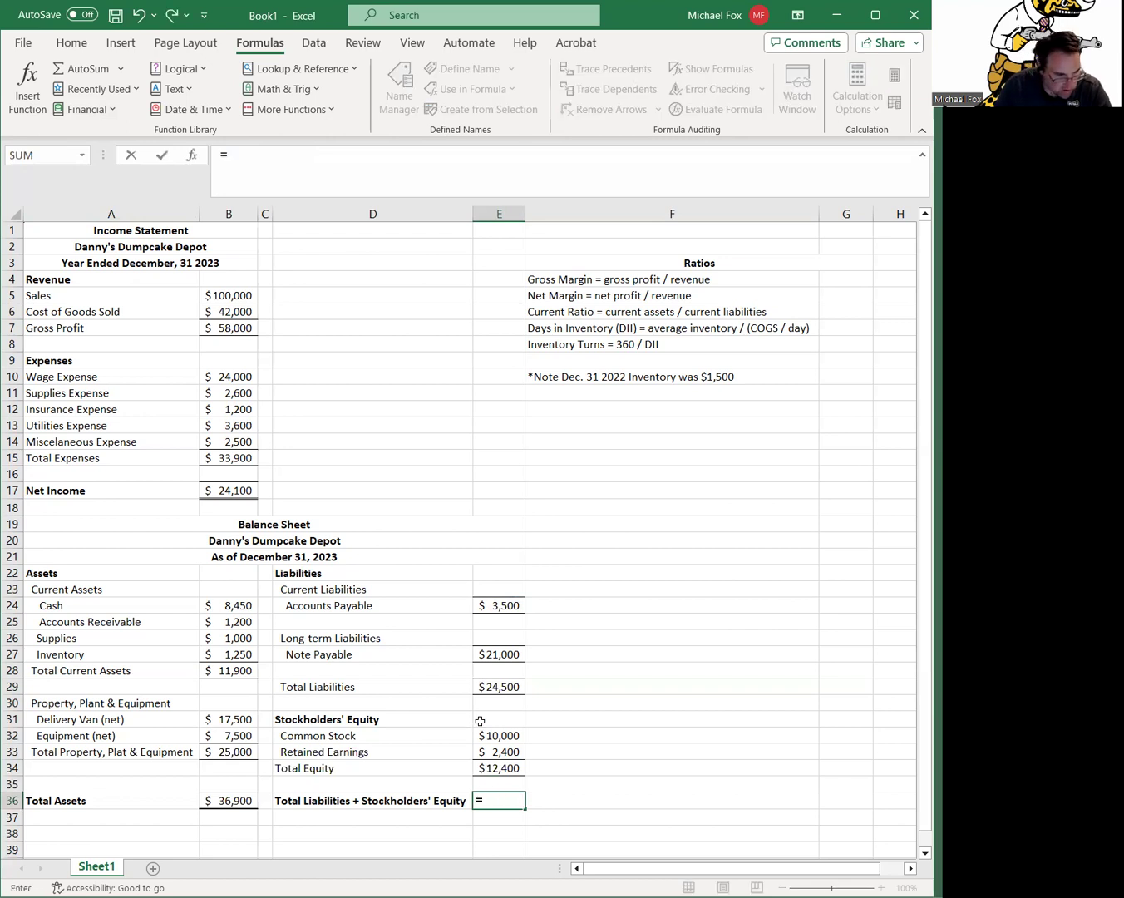
pyautogui.click(492, 686)
pyautogui.write('+')
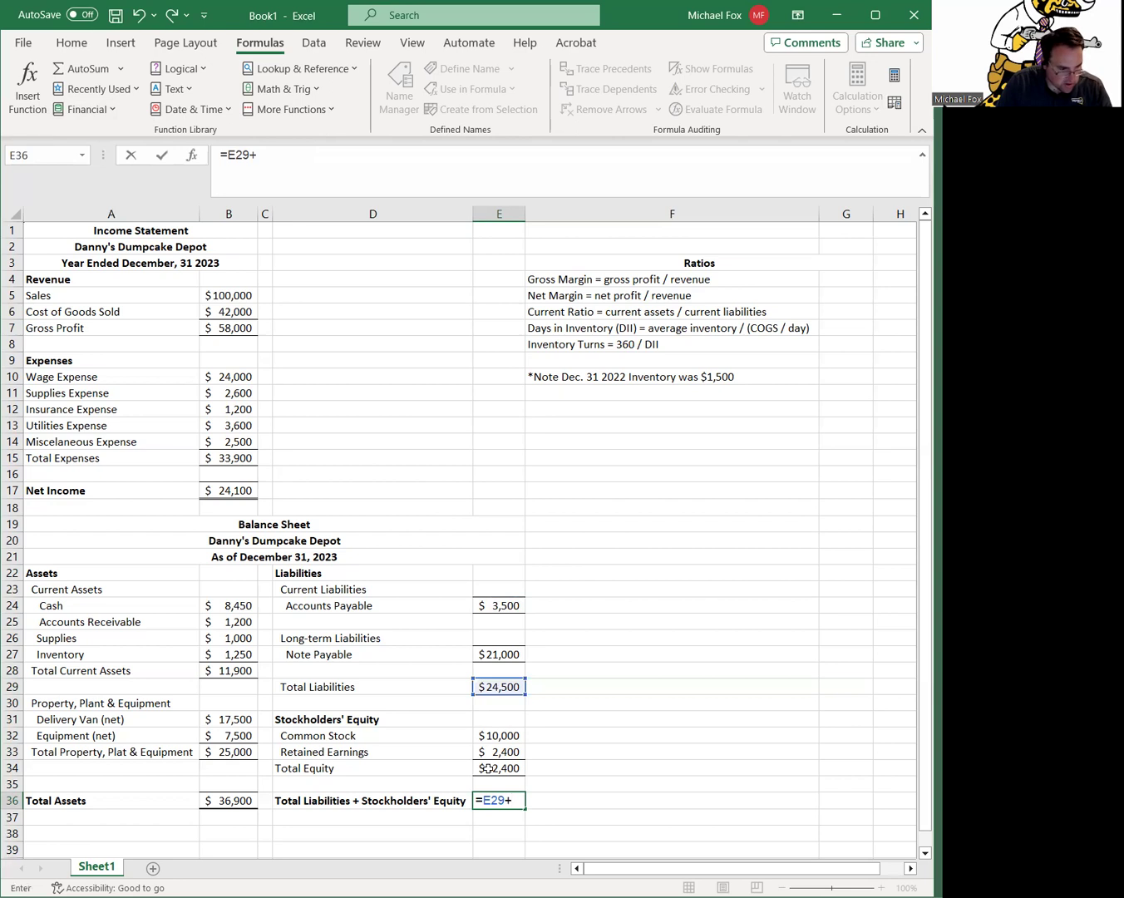
pyautogui.click(488, 767)
pyautogui.press('Return')
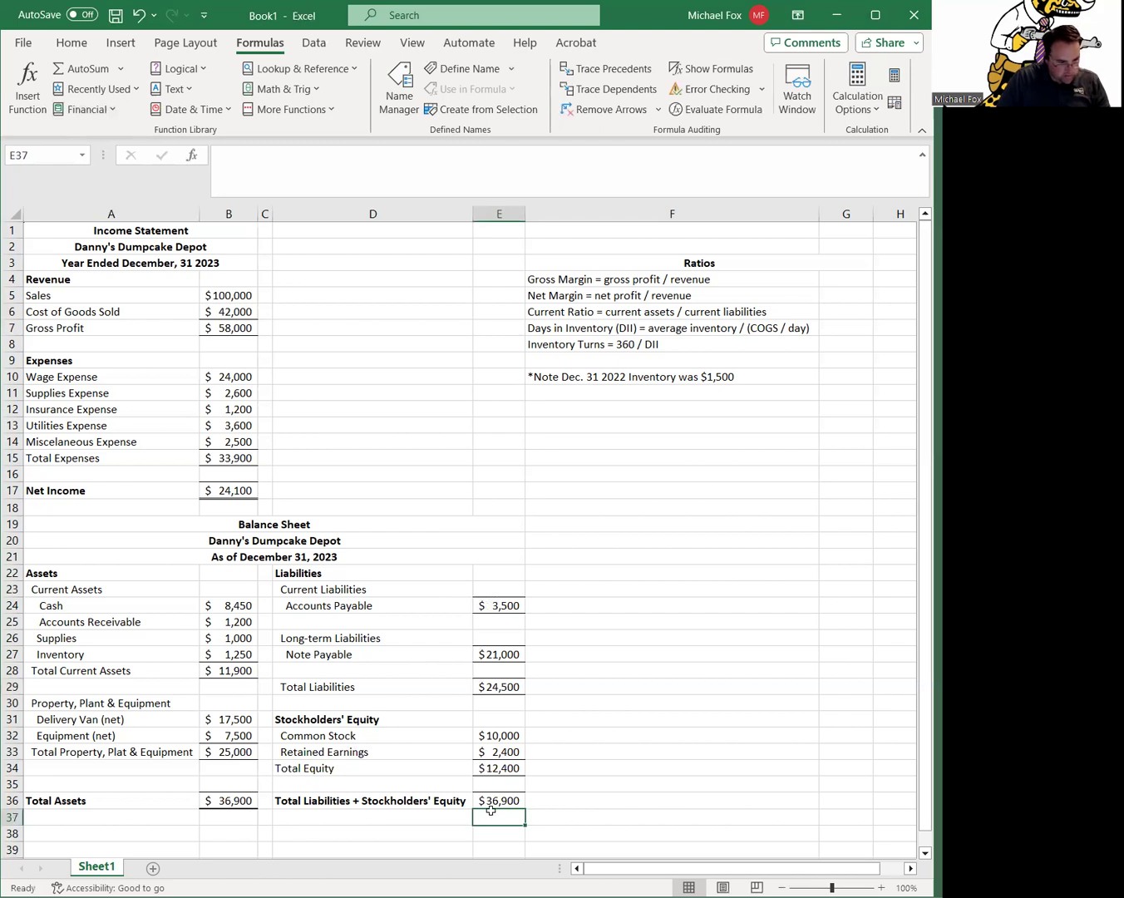
pyautogui.click(579, 796)
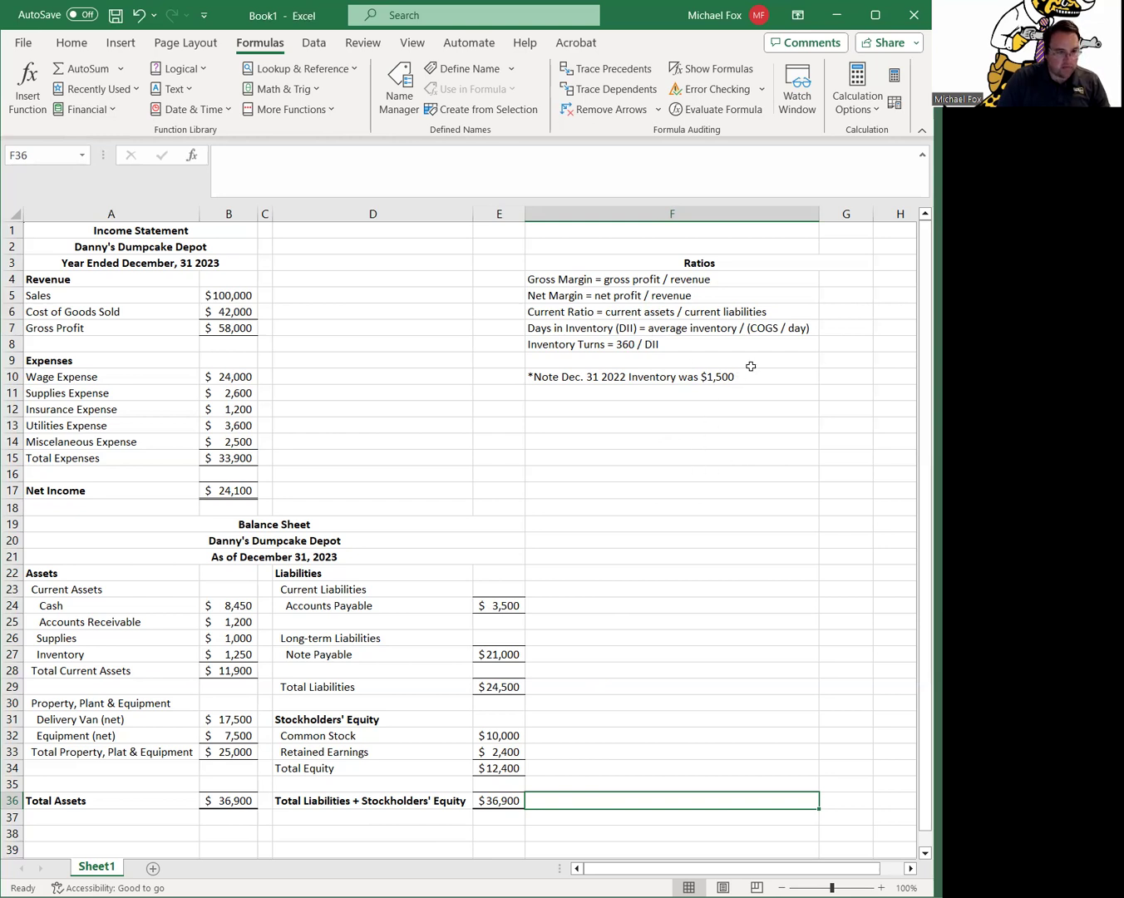
# Calculate the Gross Margin ratio in cell G4 by dividing Gross Profit by Sales with =B7/B5
pyautogui.click(856, 280)
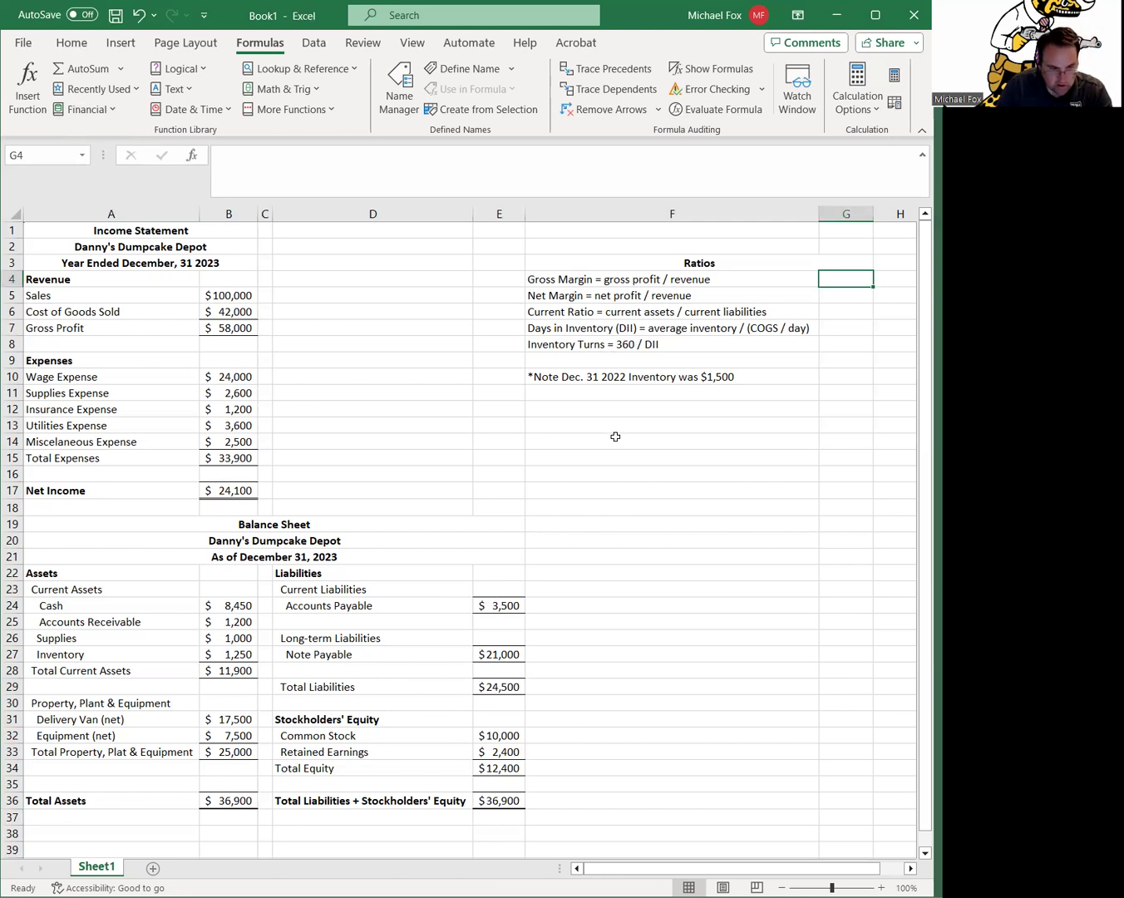
pyautogui.write('=')
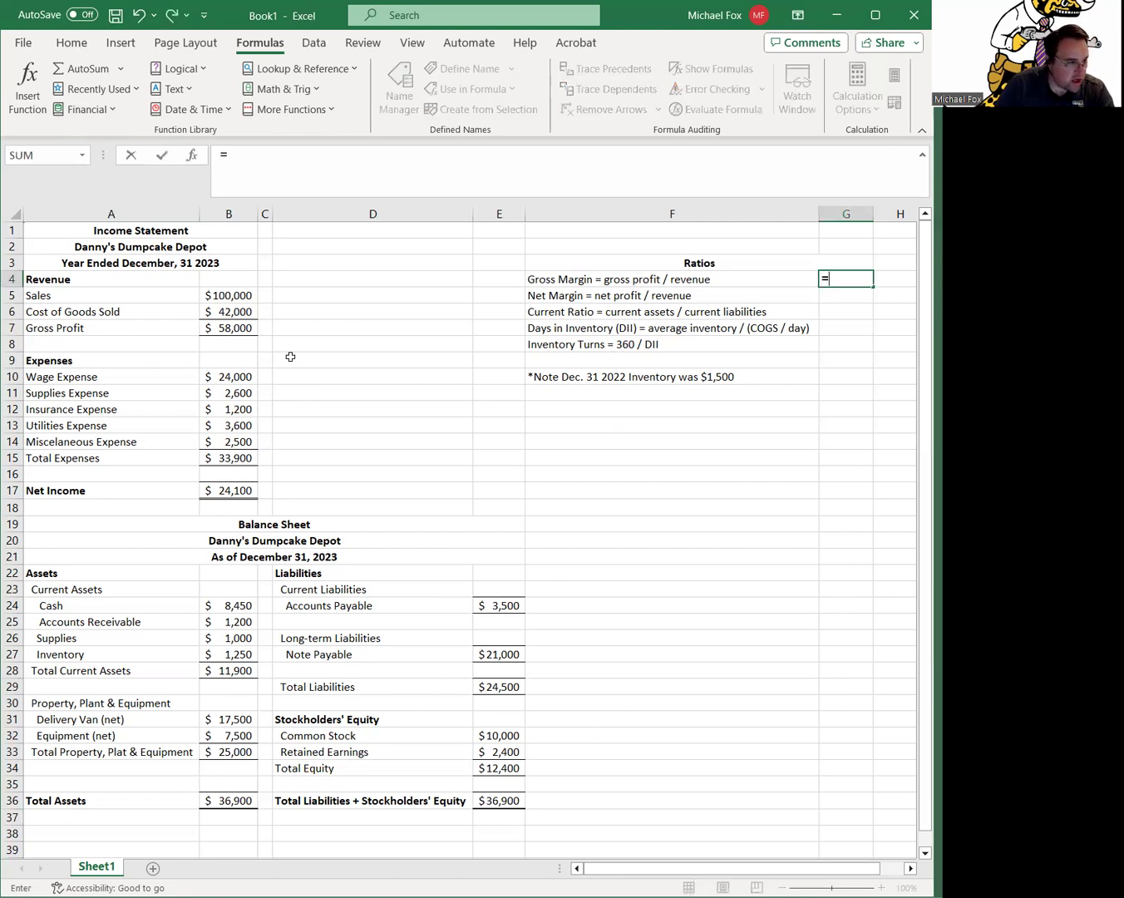
pyautogui.click(235, 328)
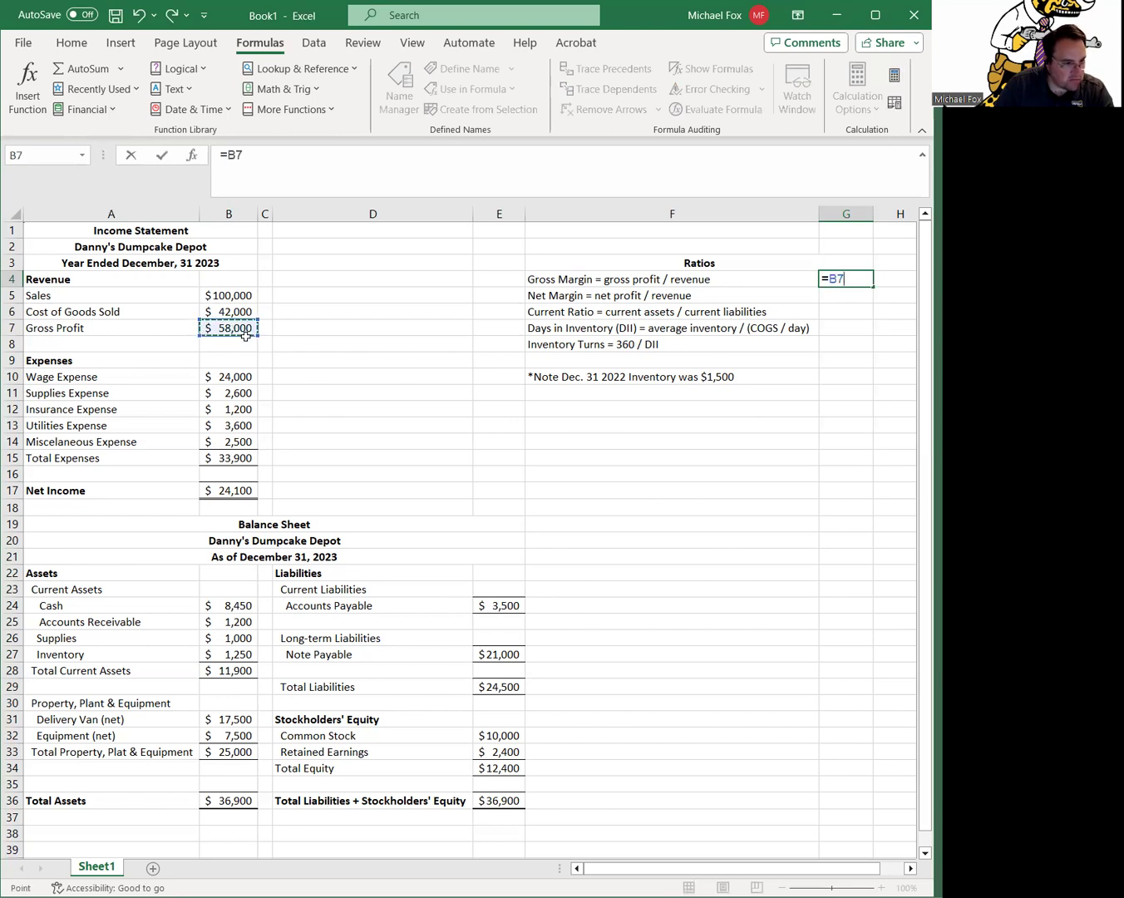
pyautogui.write('/')
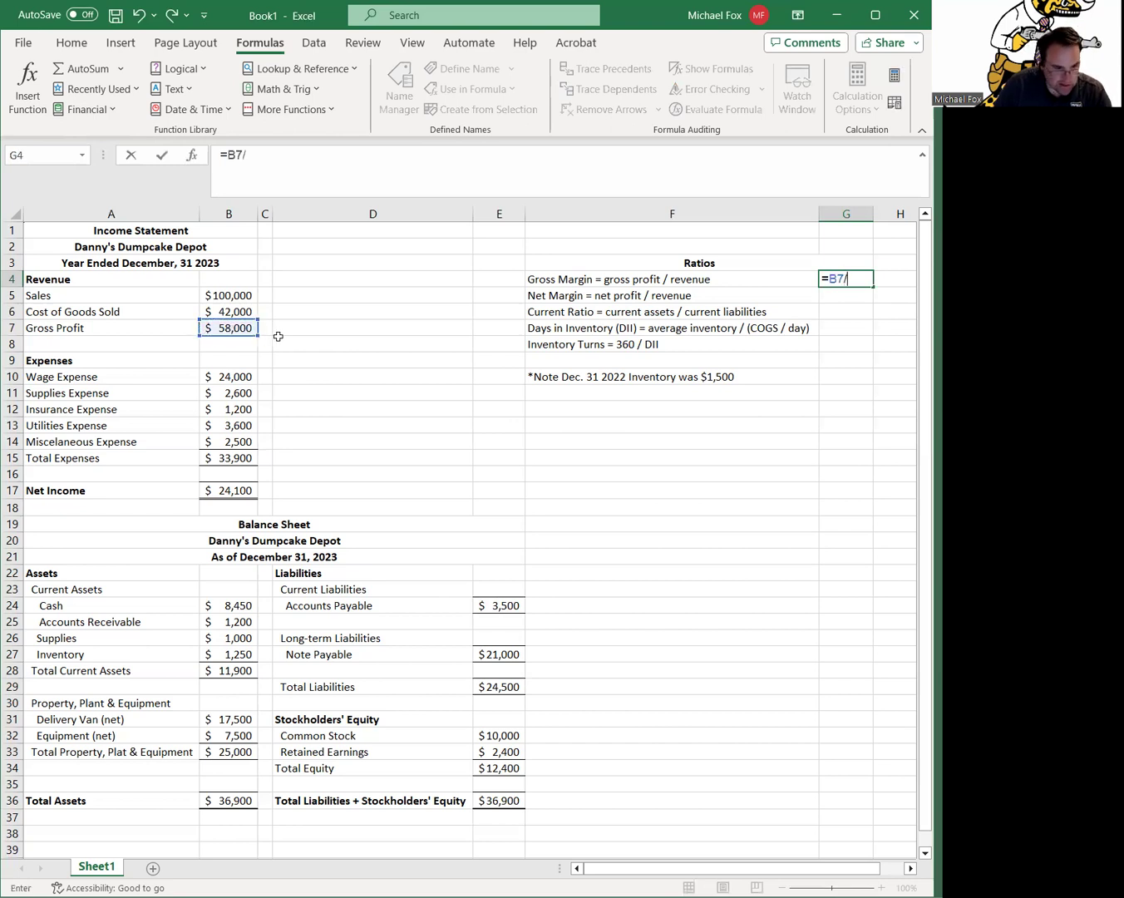
pyautogui.click(230, 296)
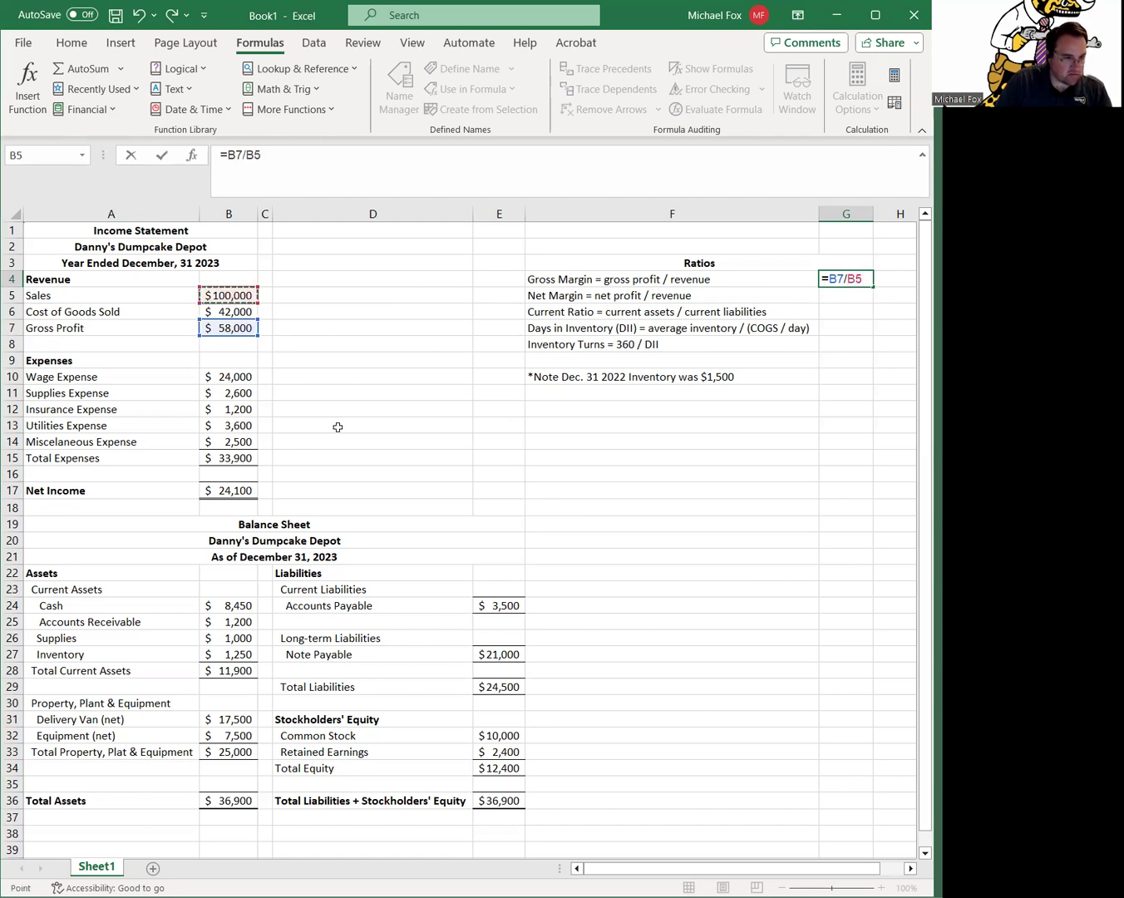
pyautogui.press('Return')
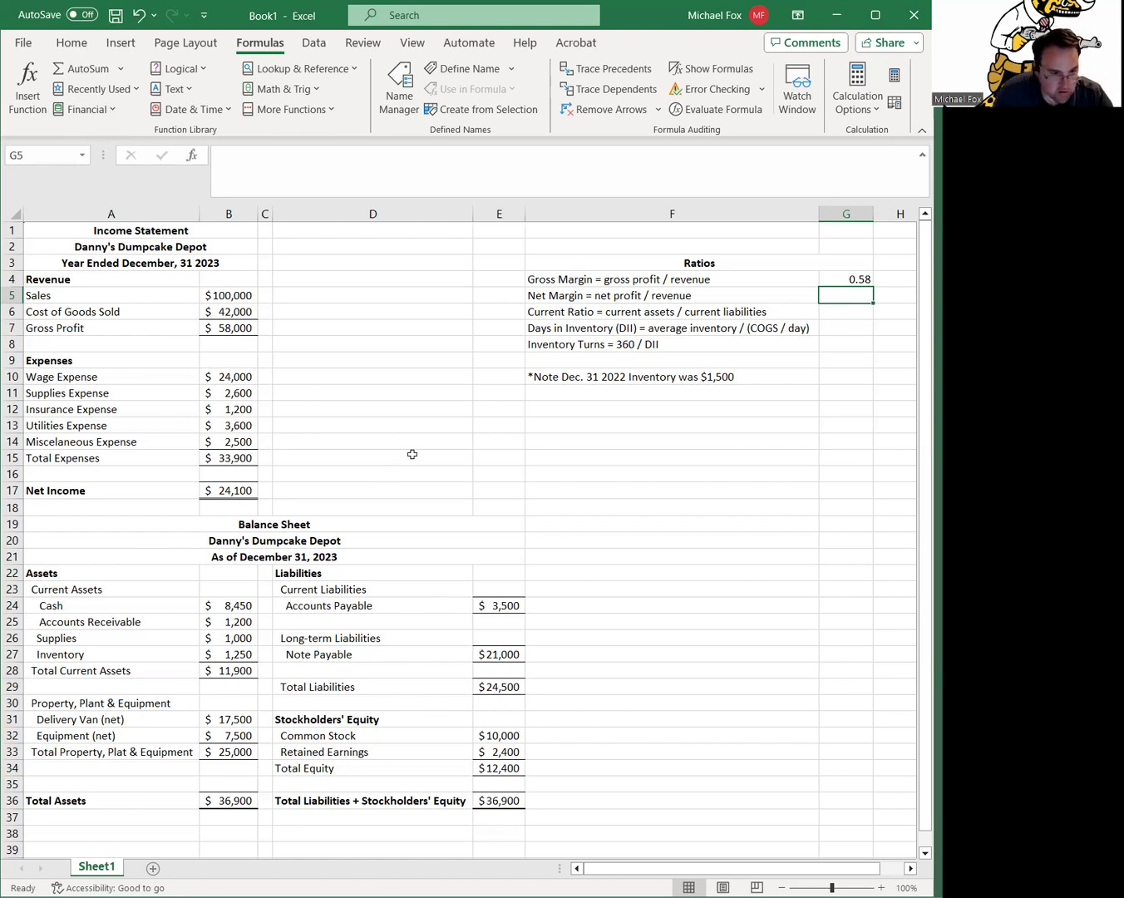
# Calculate the Net Margin ratio in cell G5 by dividing Net Income by Sales with =B17/B5
pyautogui.write('=')
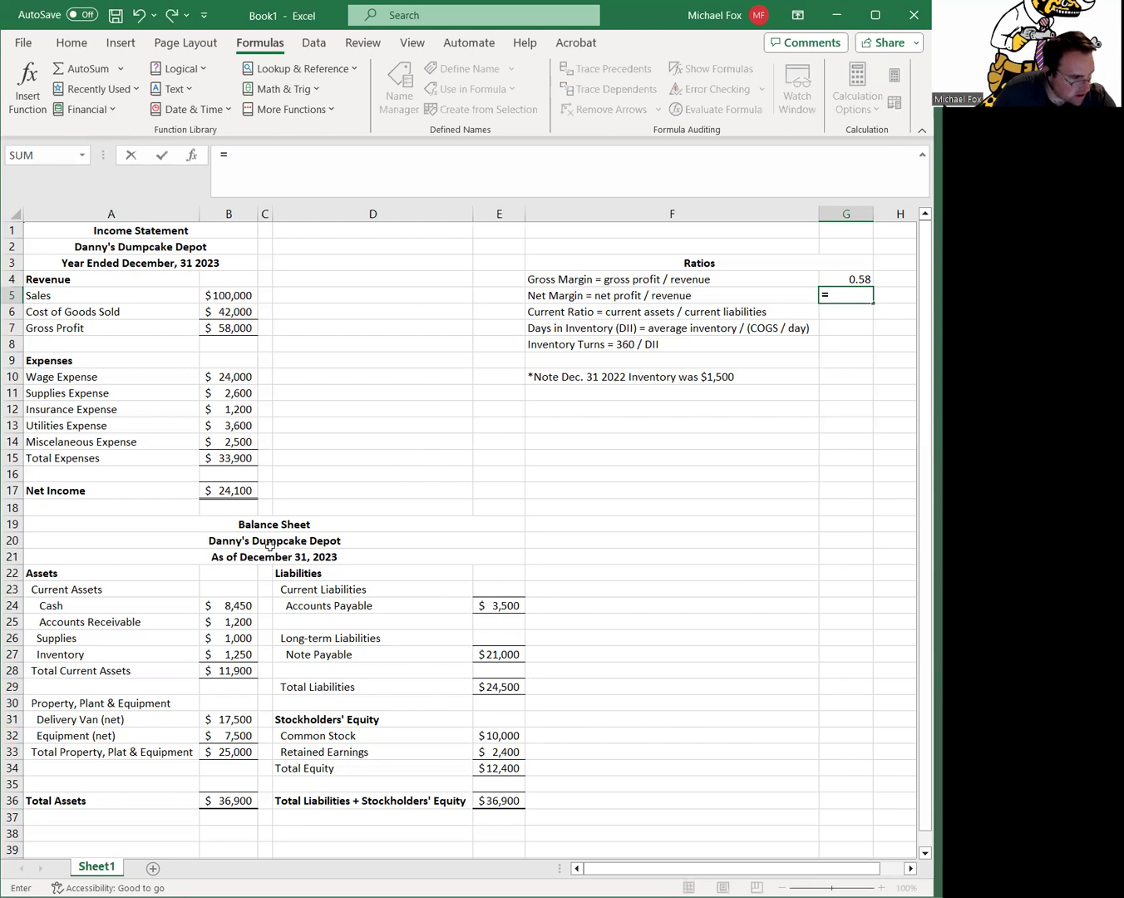
pyautogui.click(244, 491)
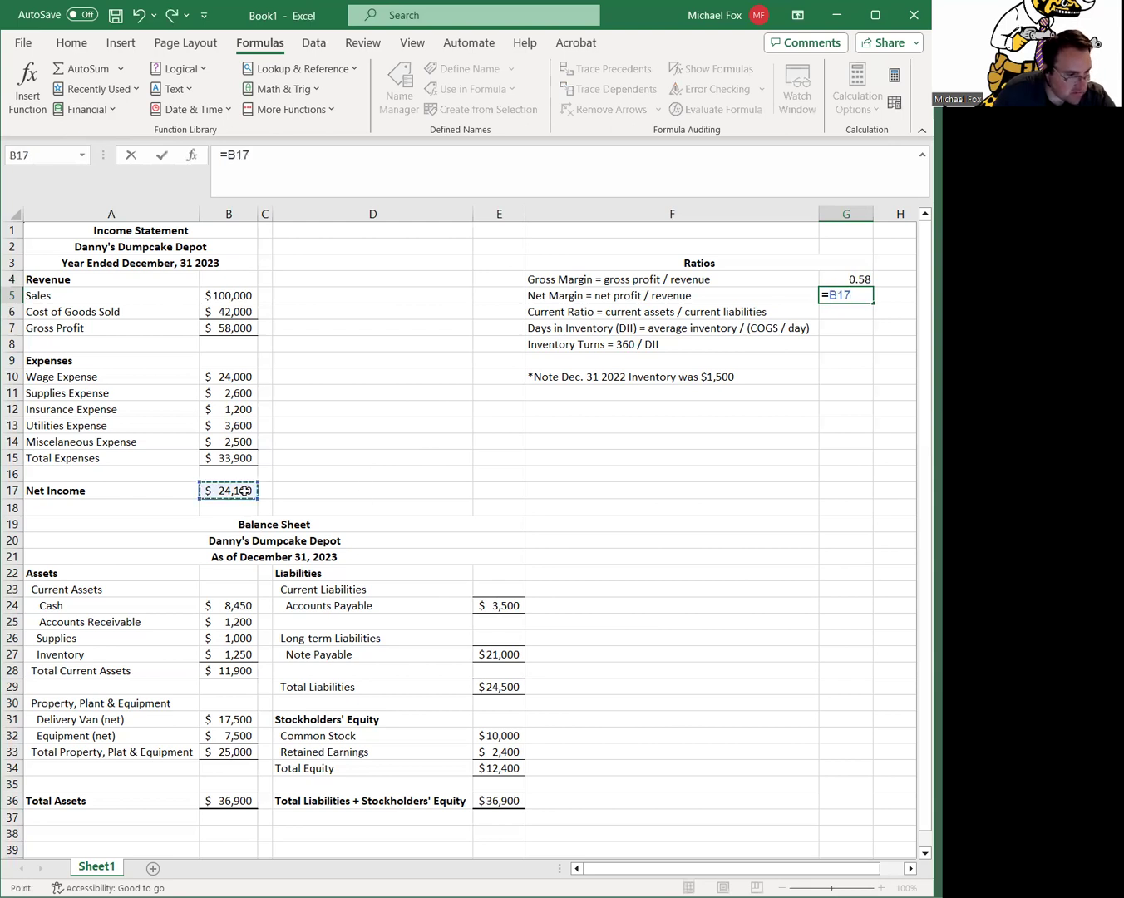
pyautogui.write('/')
pyautogui.click(227, 296)
pyautogui.press('Return')
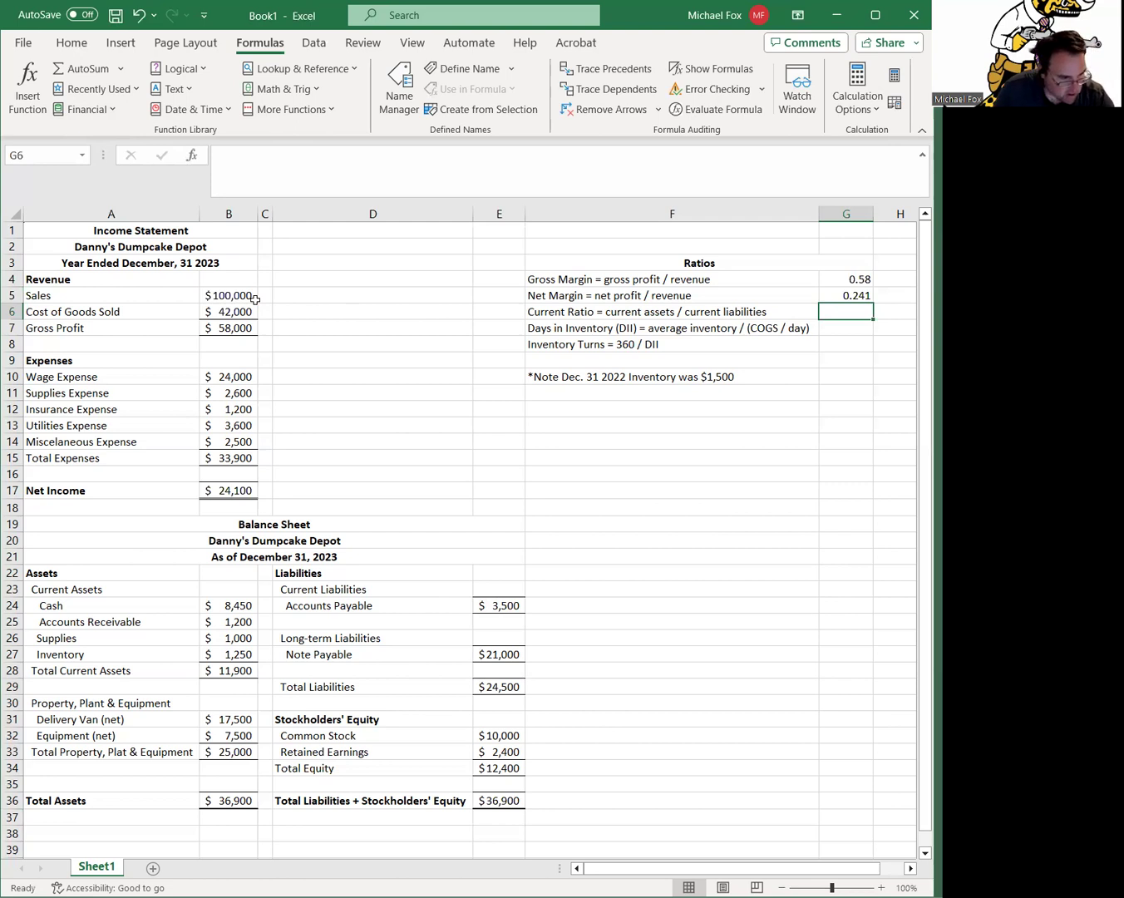
# Calculate the Current Ratio in cell G6 by dividing Total Current Assets by Accounts Payable with =B28/E24
pyautogui.write('=')
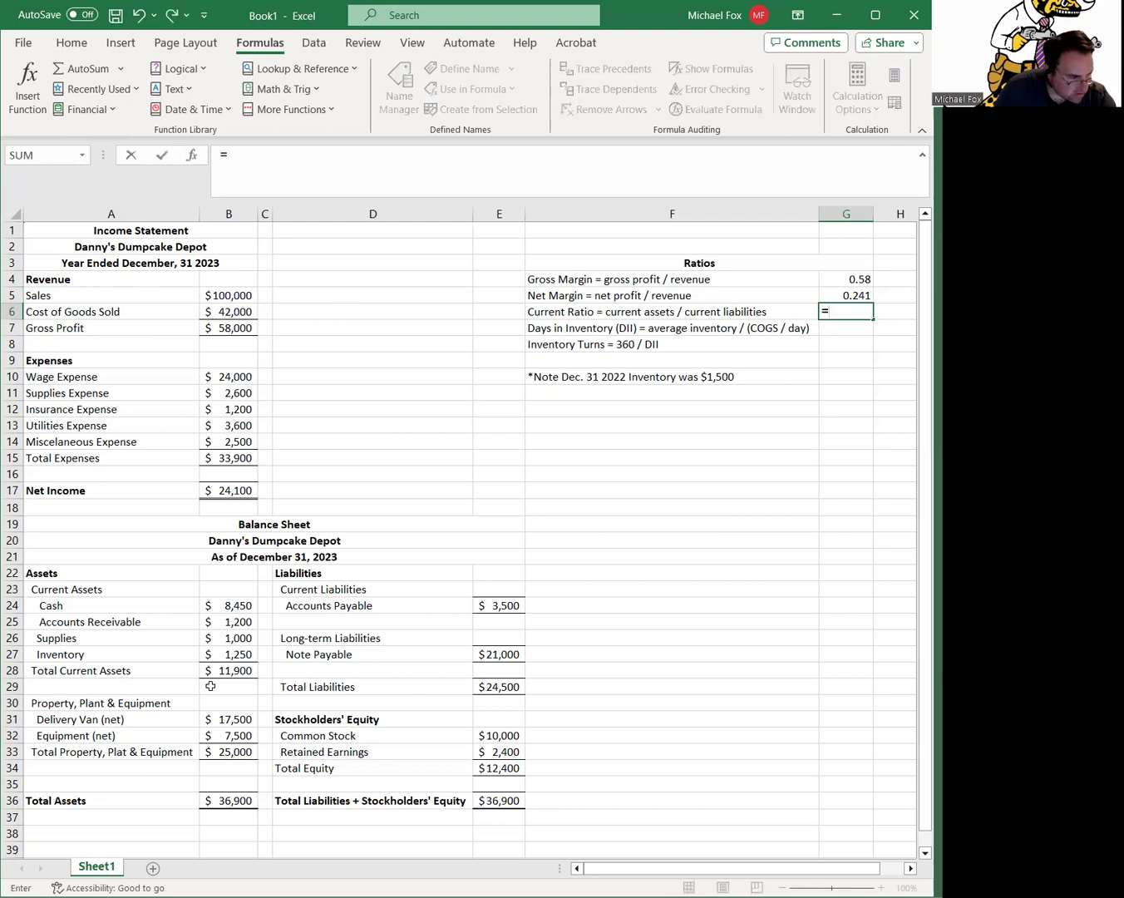
pyautogui.click(218, 670)
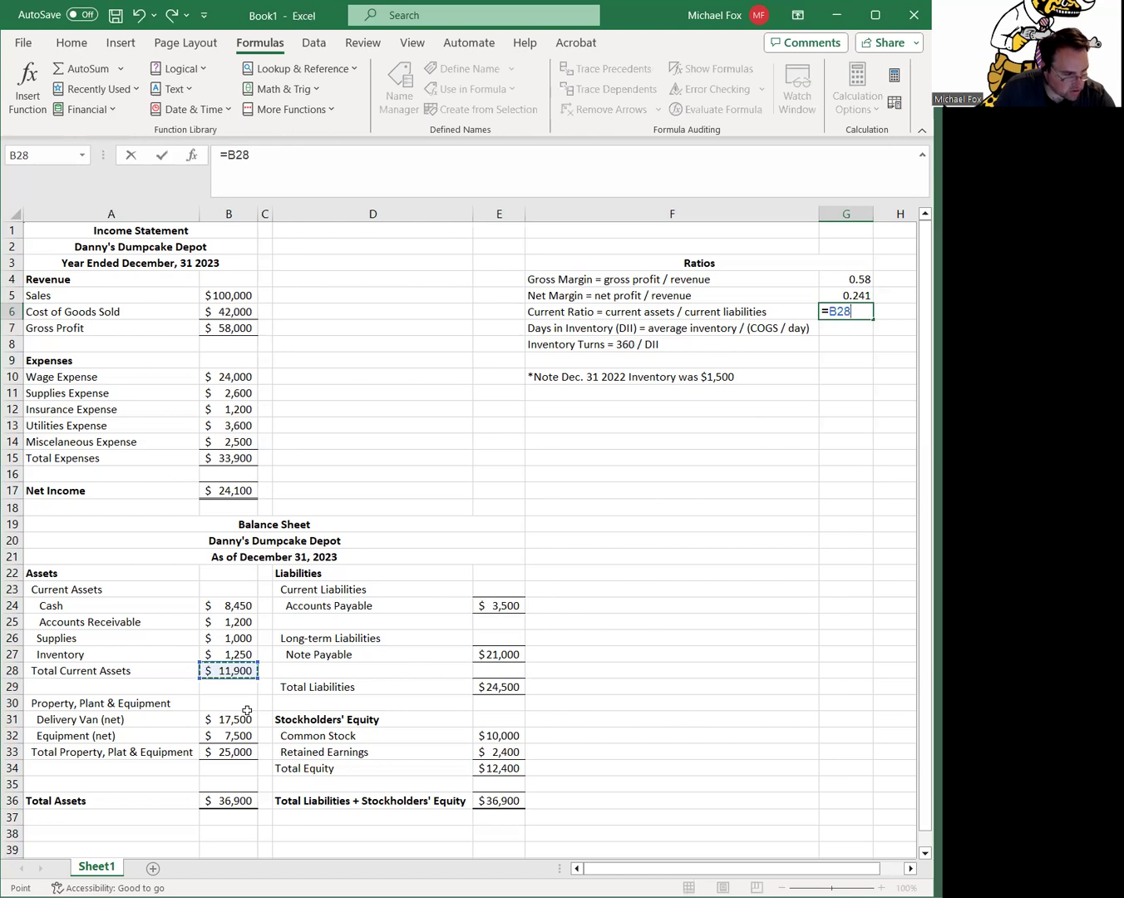
pyautogui.write('/')
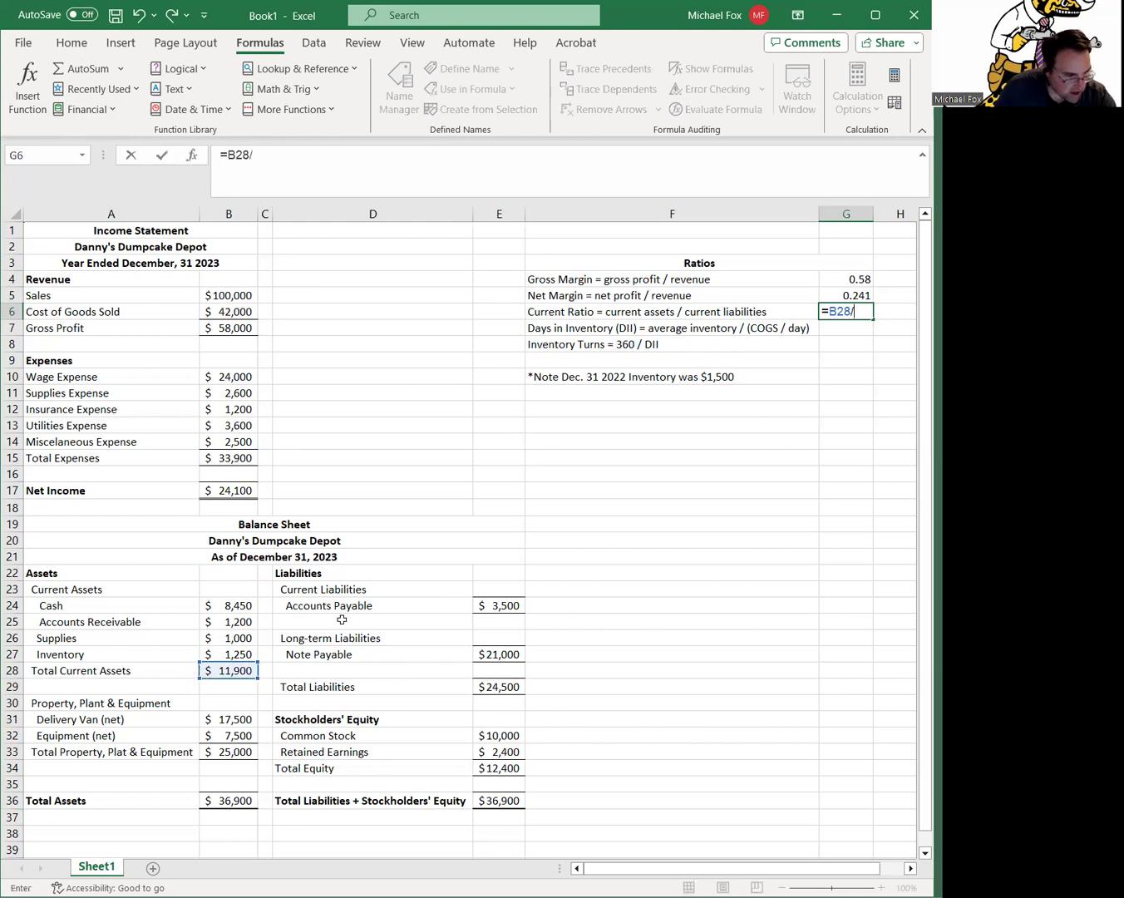
pyautogui.click(498, 607)
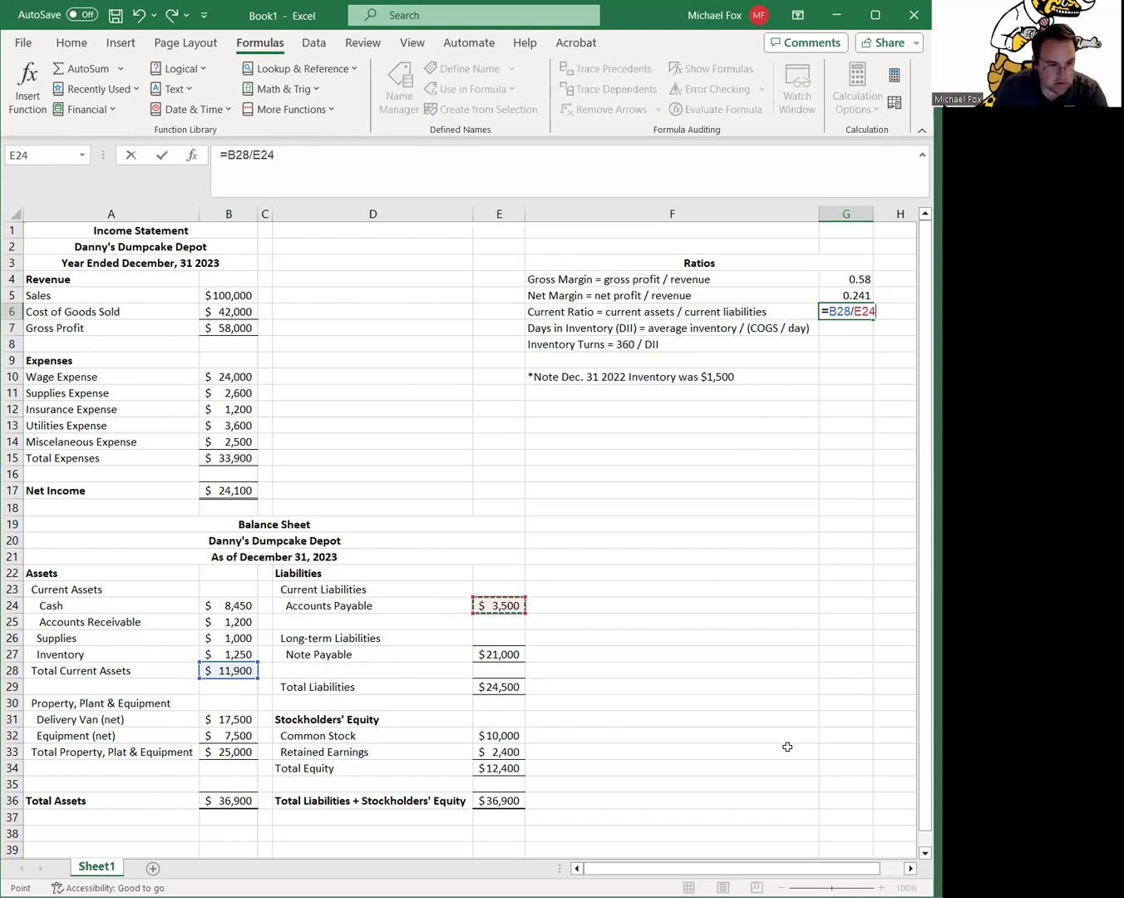
pyautogui.press('Return')
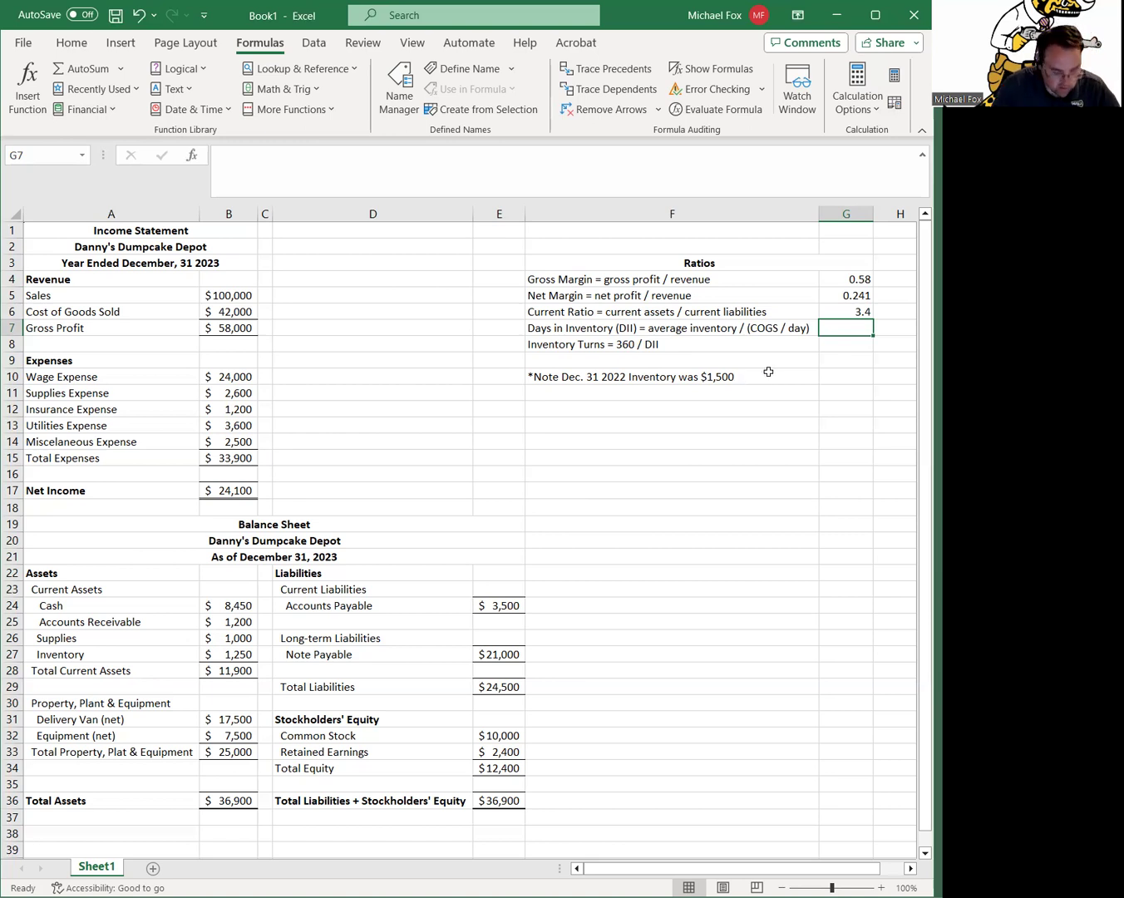
# Calculate Days in Inventory in cell G7 by dividing average inventory by Cost of Goods Sold per day with =((B27+1500)/2)/(B6/360)
pyautogui.write('((')
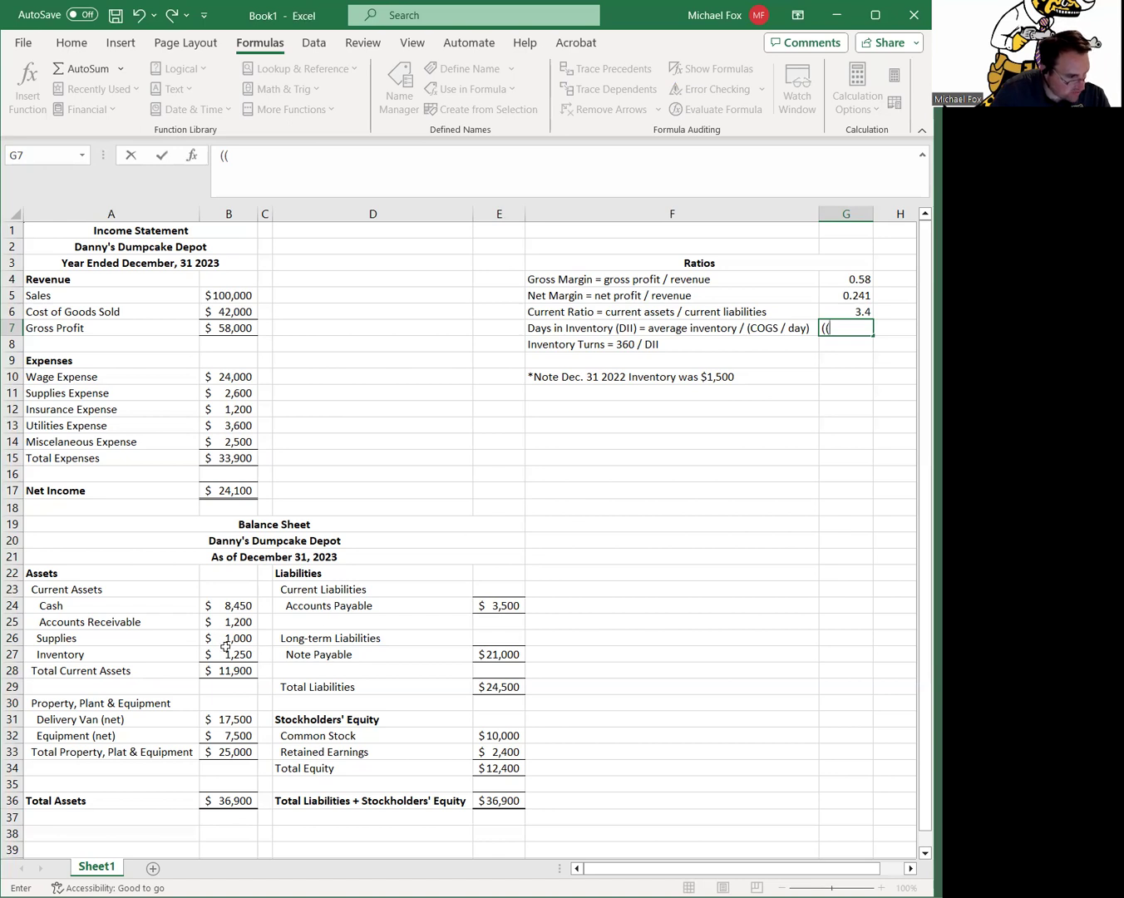
pyautogui.click(227, 652)
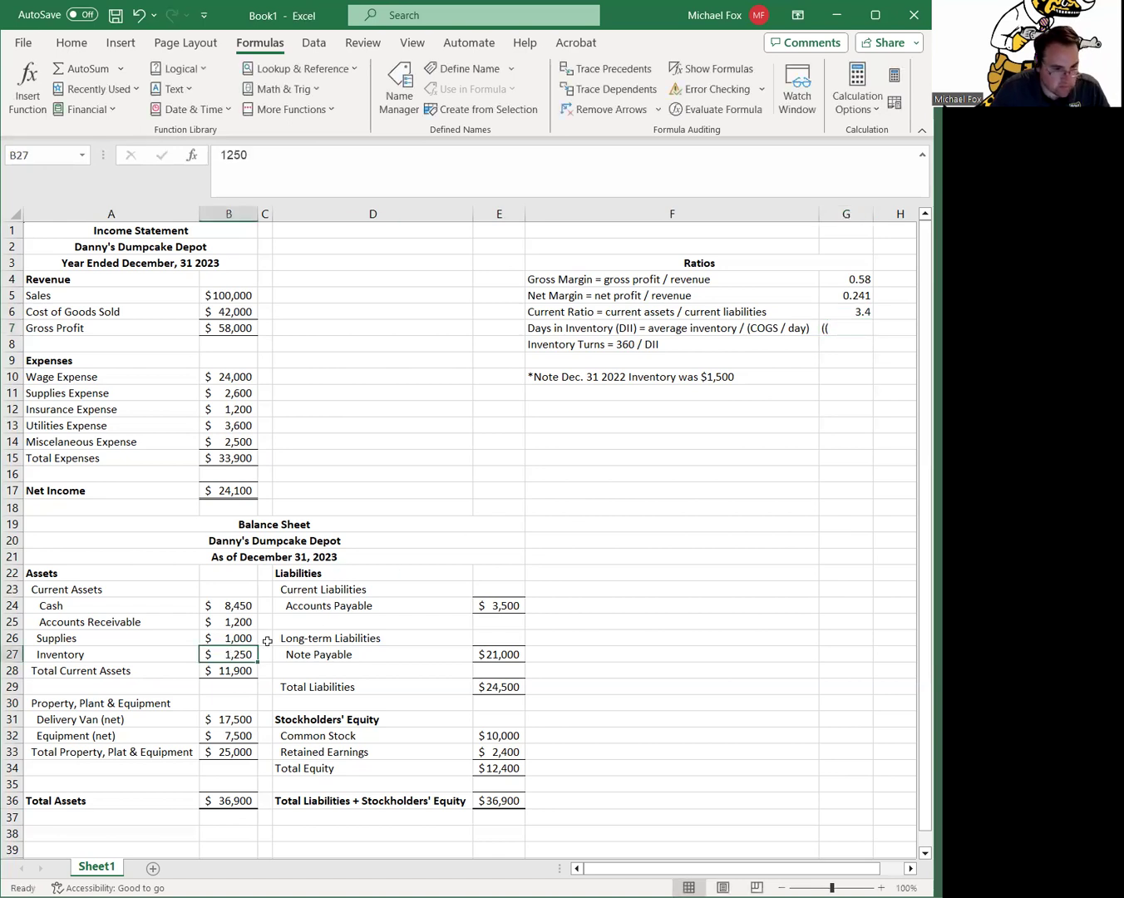
pyautogui.click(824, 329)
pyautogui.write('=')
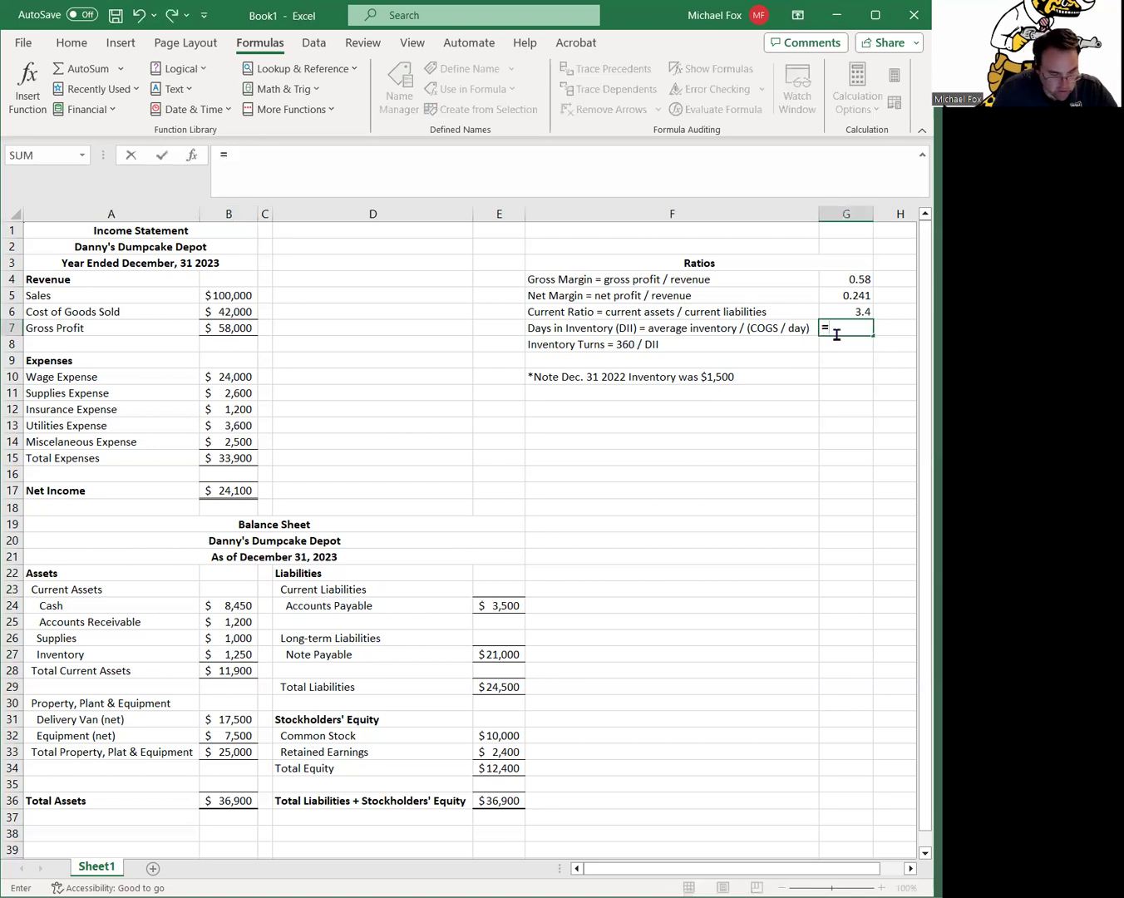
pyautogui.write('((')
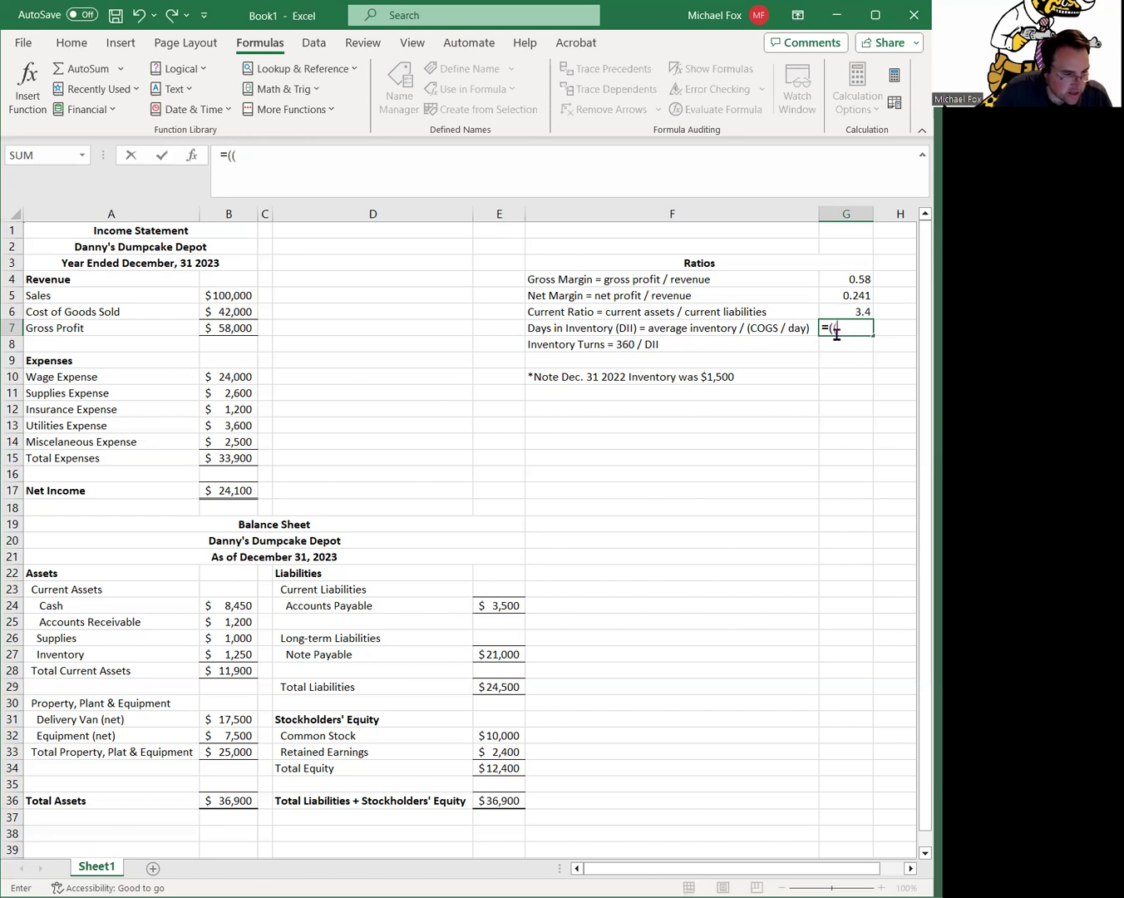
pyautogui.click(242, 652)
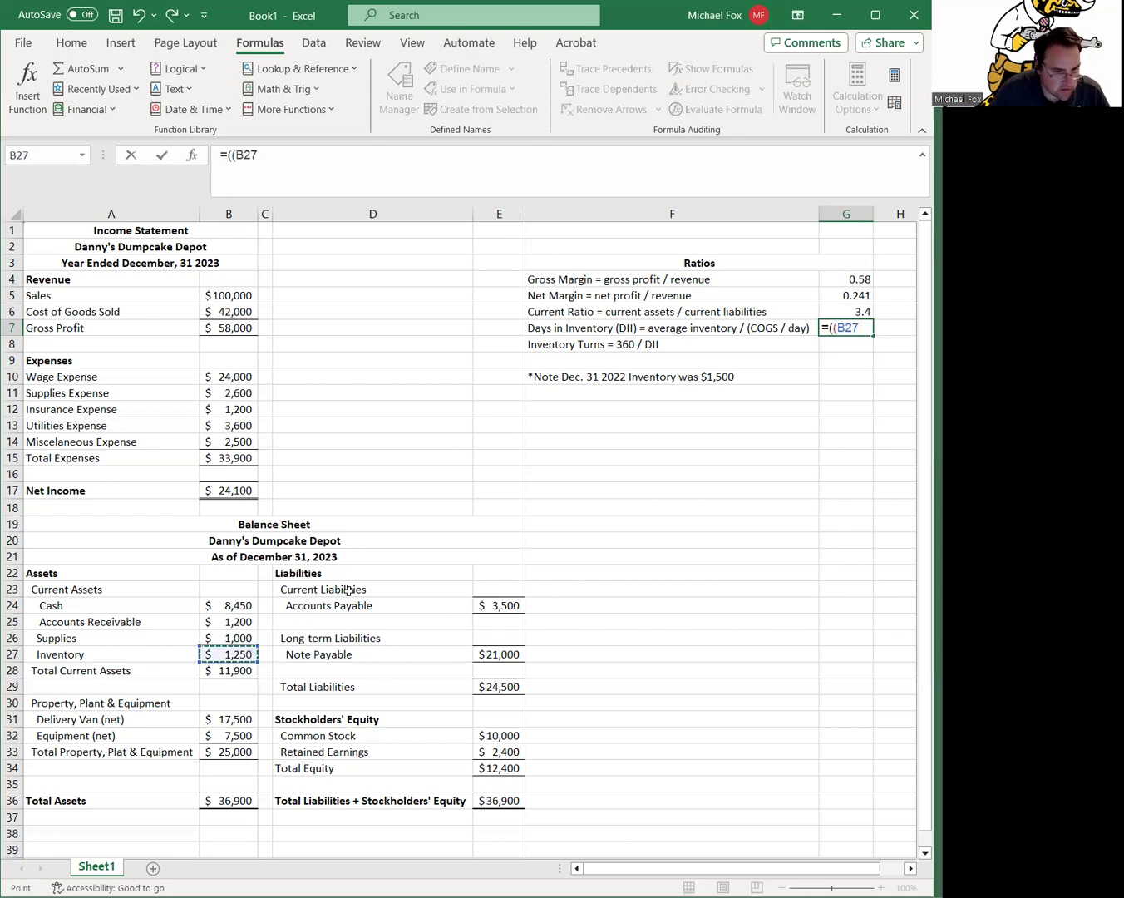
pyautogui.write('+')
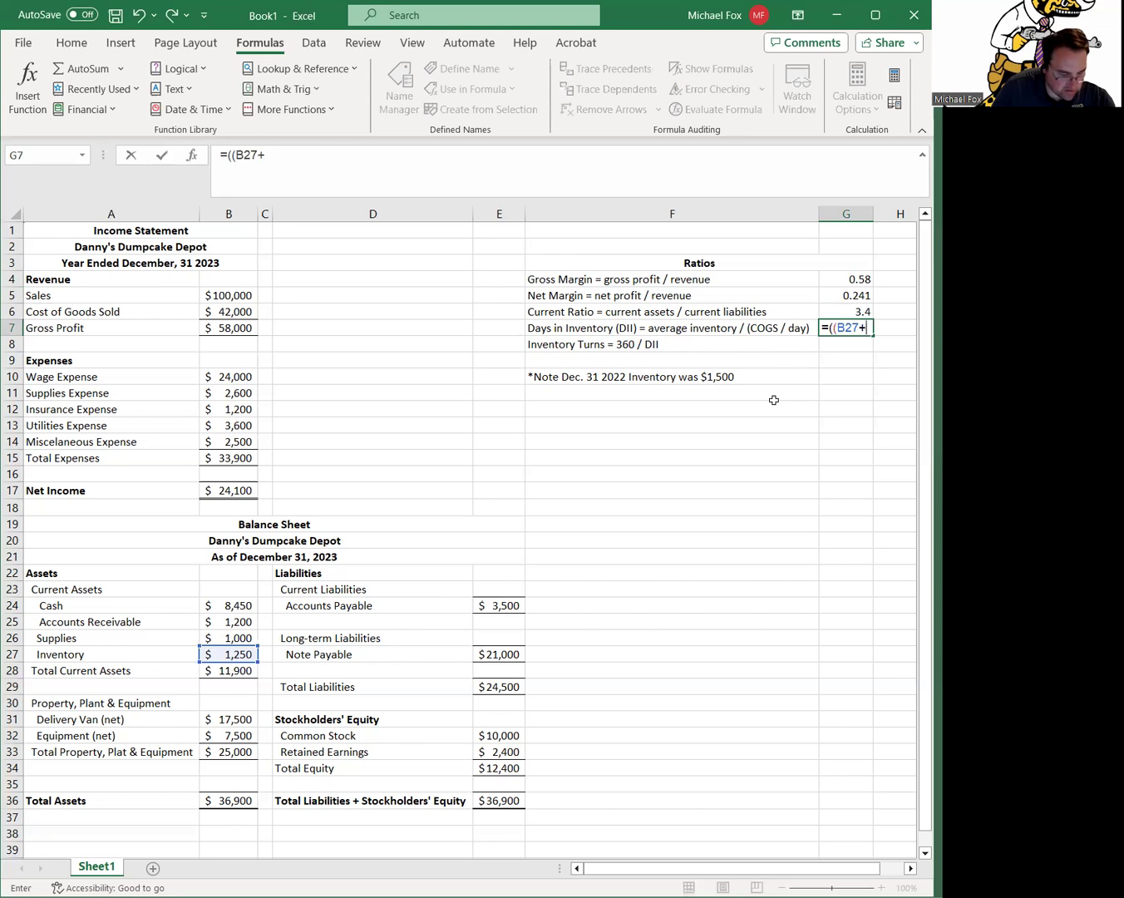
pyautogui.write('15')
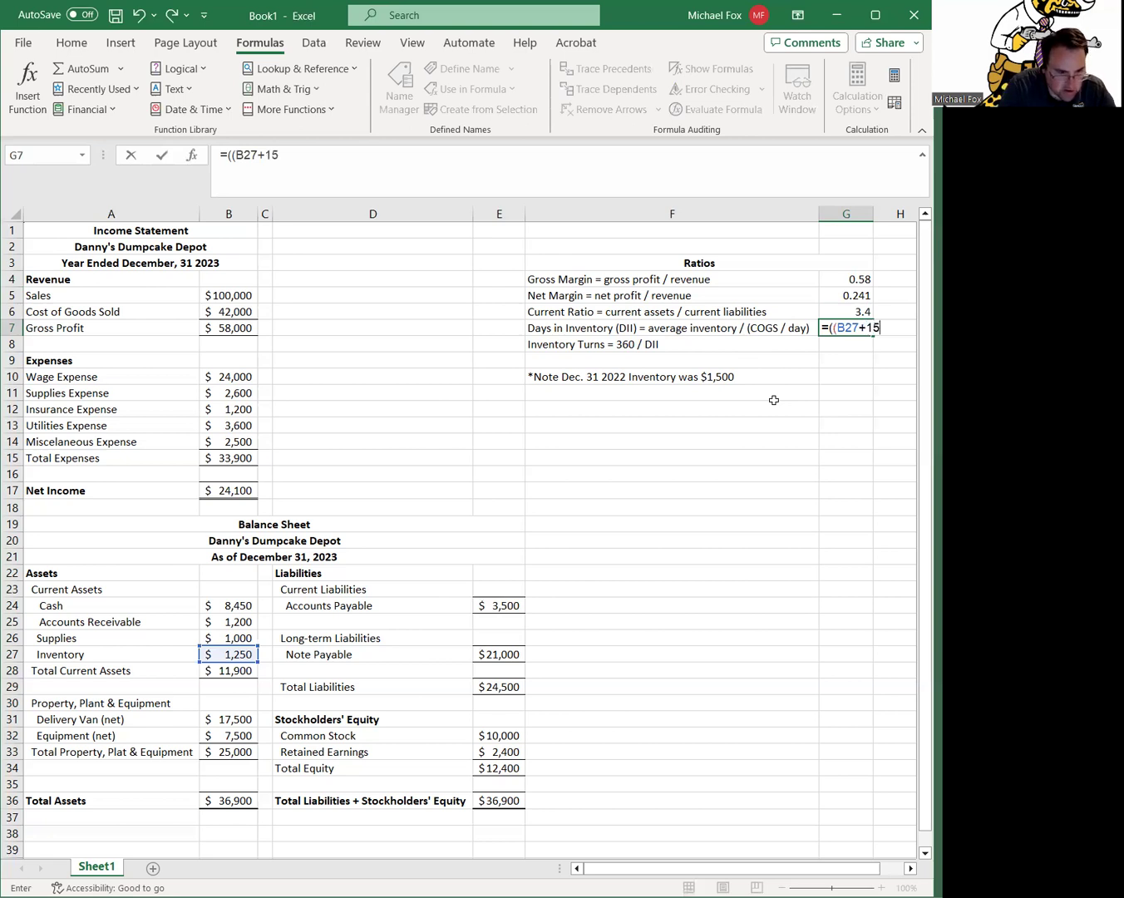
pyautogui.write('00)/2')
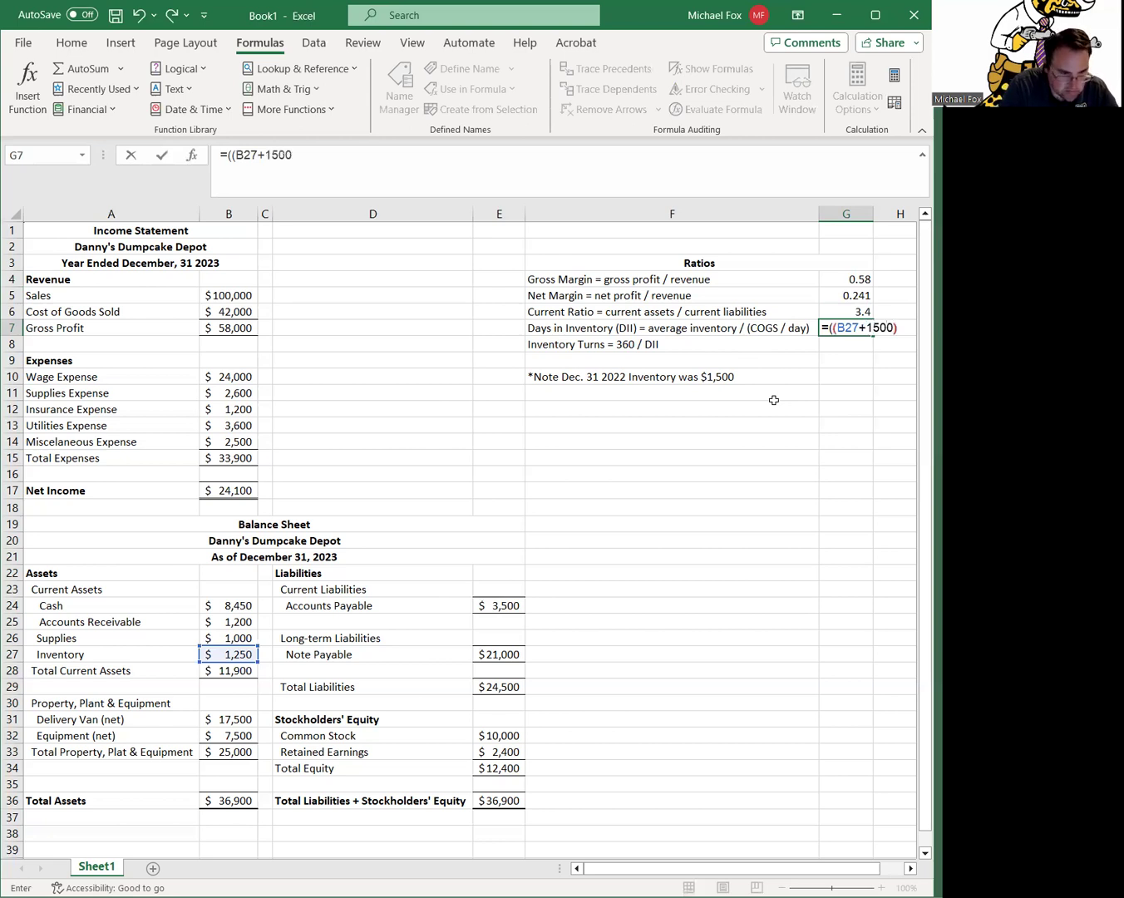
pyautogui.write(')')
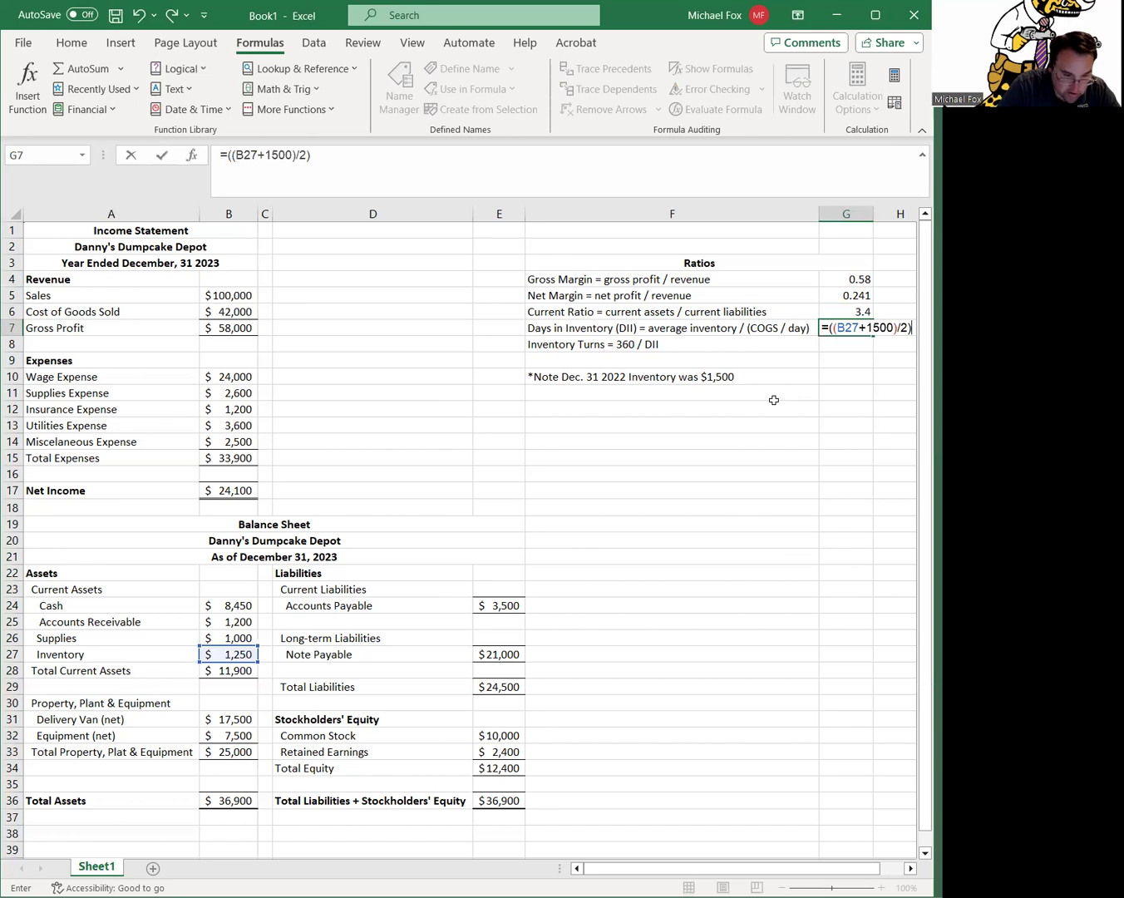
pyautogui.write('/(')
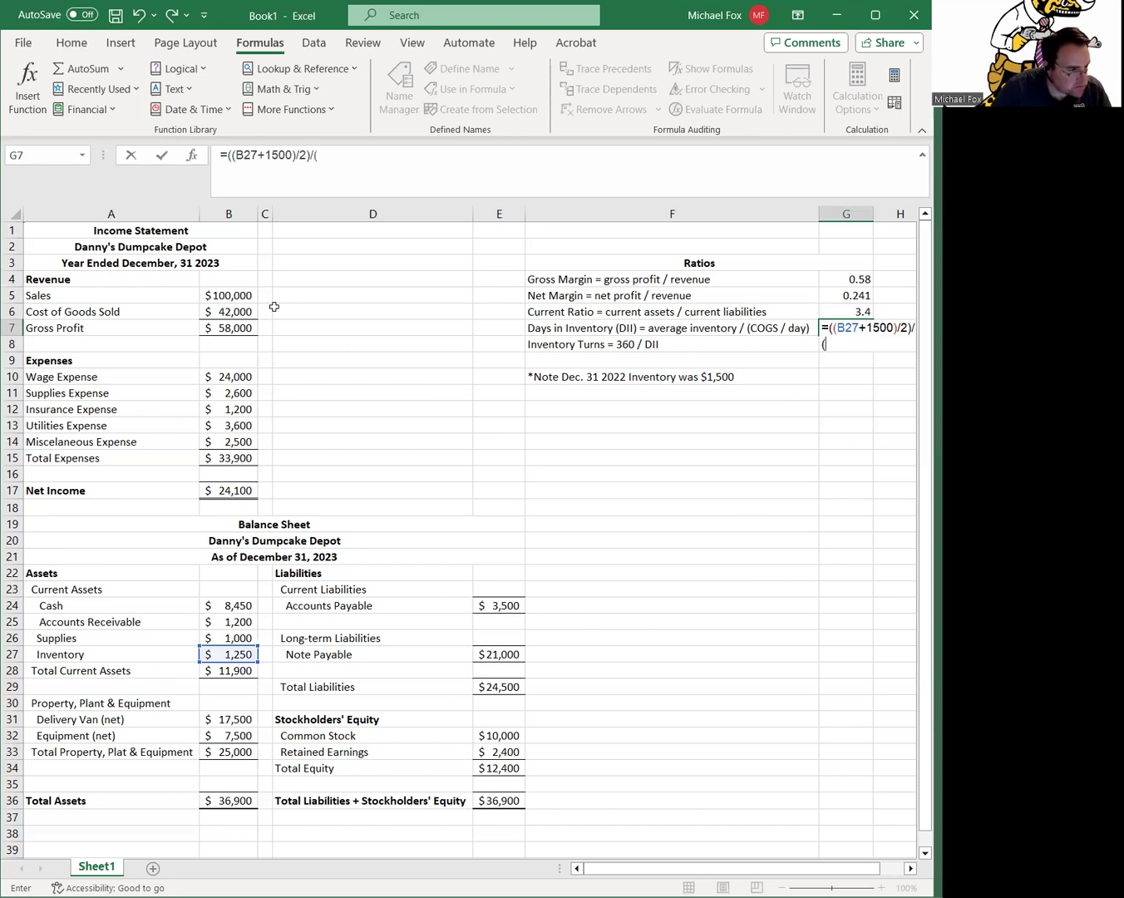
pyautogui.click(228, 311)
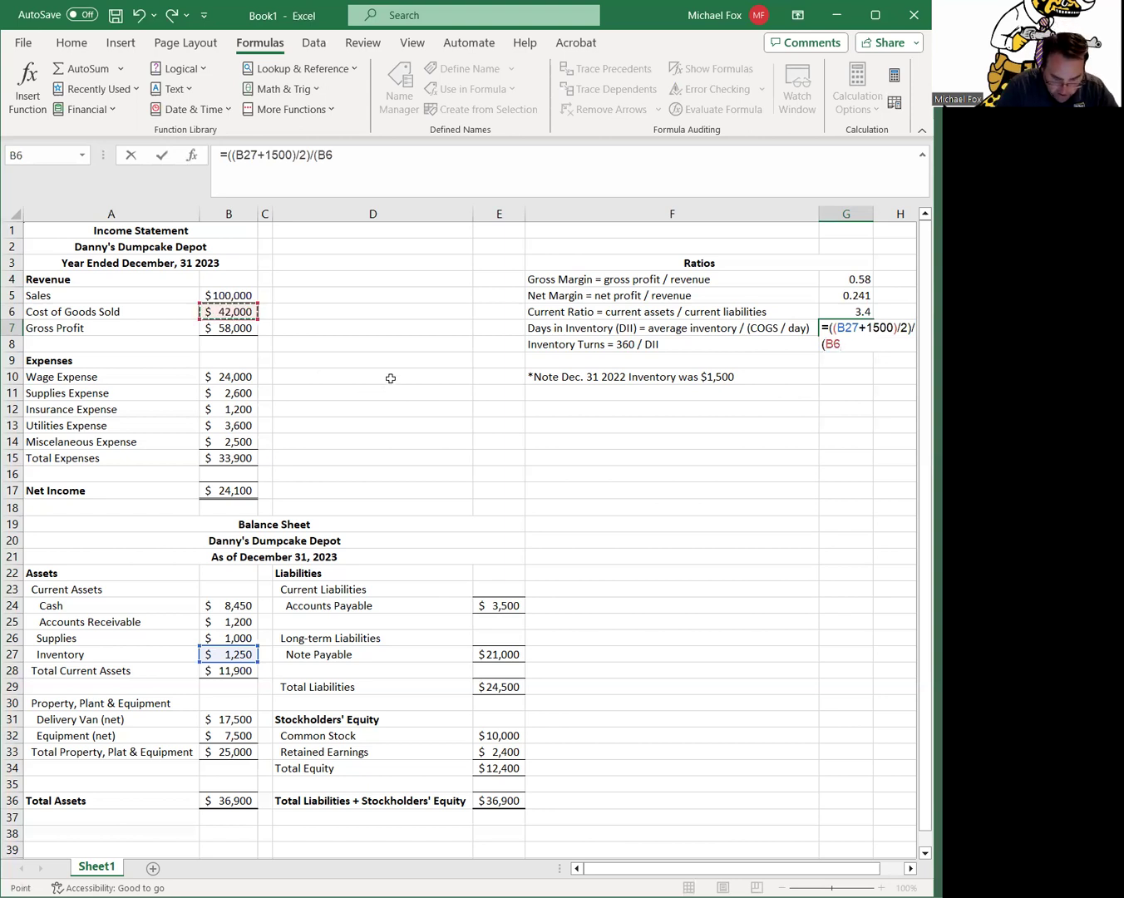
pyautogui.write('/')
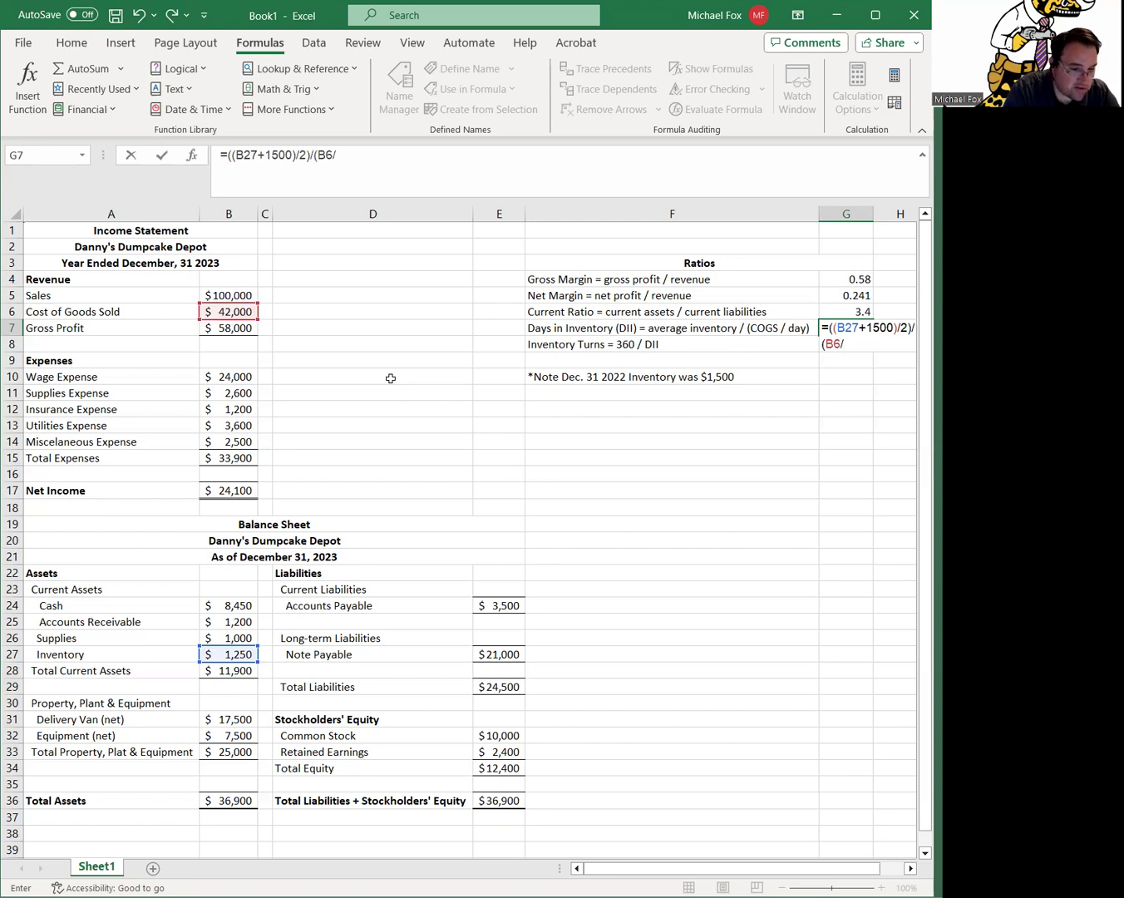
pyautogui.write('360')
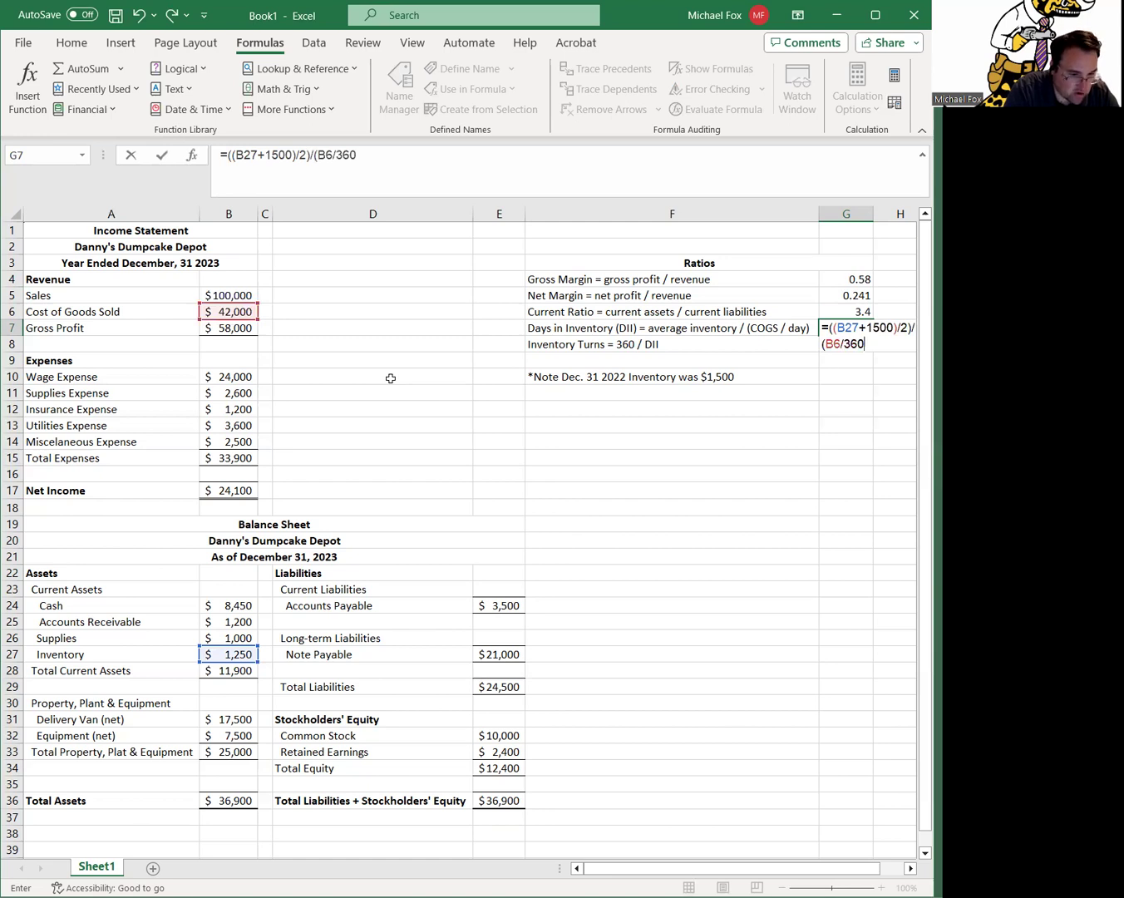
pyautogui.write(')')
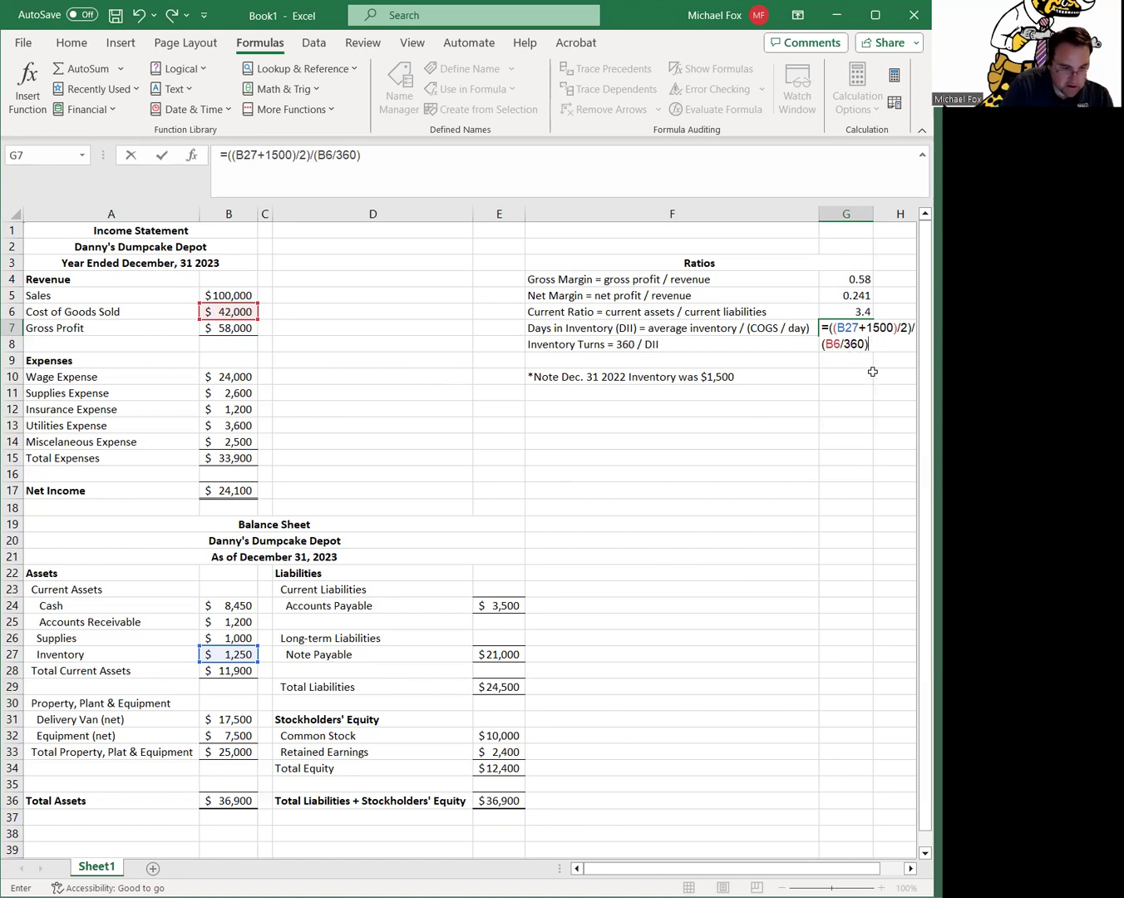
pyautogui.press('Return')
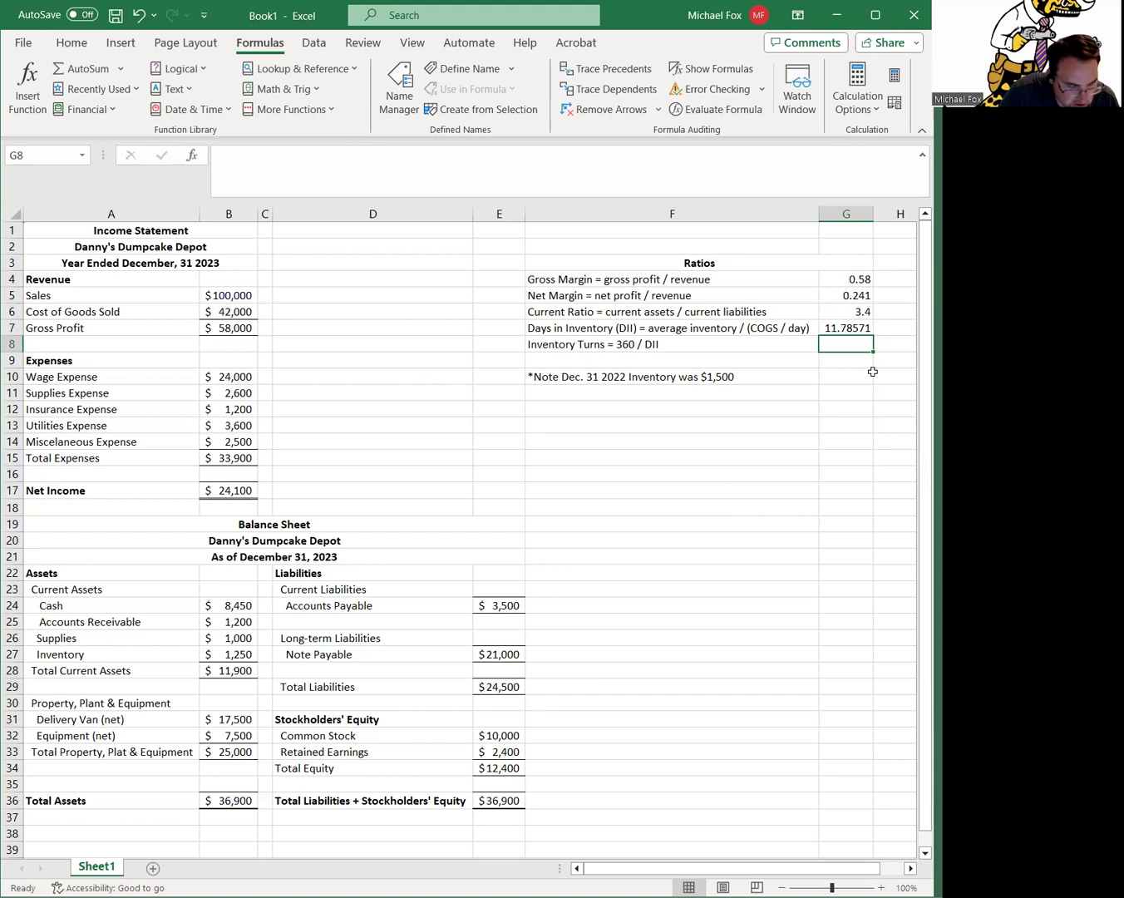
# Calculate Inventory Turns in cell G8 by dividing 360 by Days in Inventory with =360/G7
pyautogui.write('=')
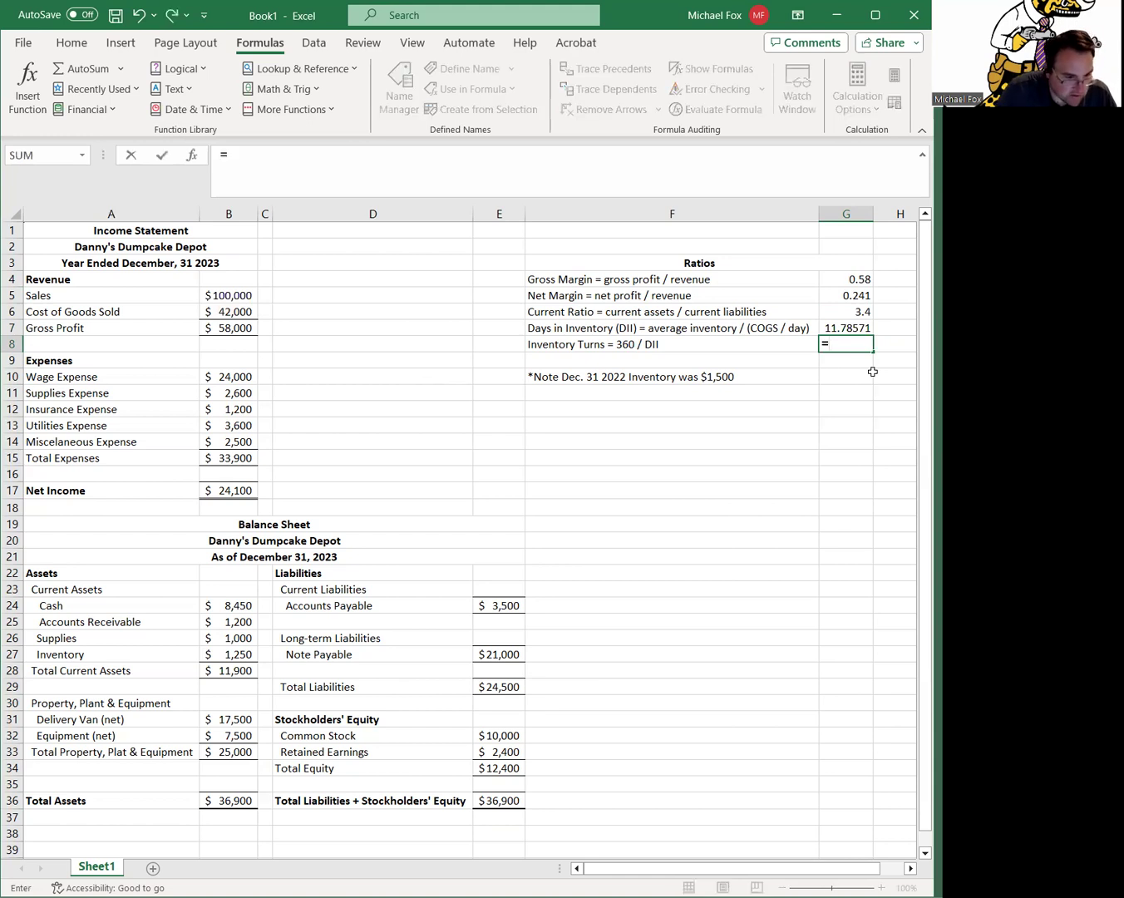
pyautogui.write('360/')
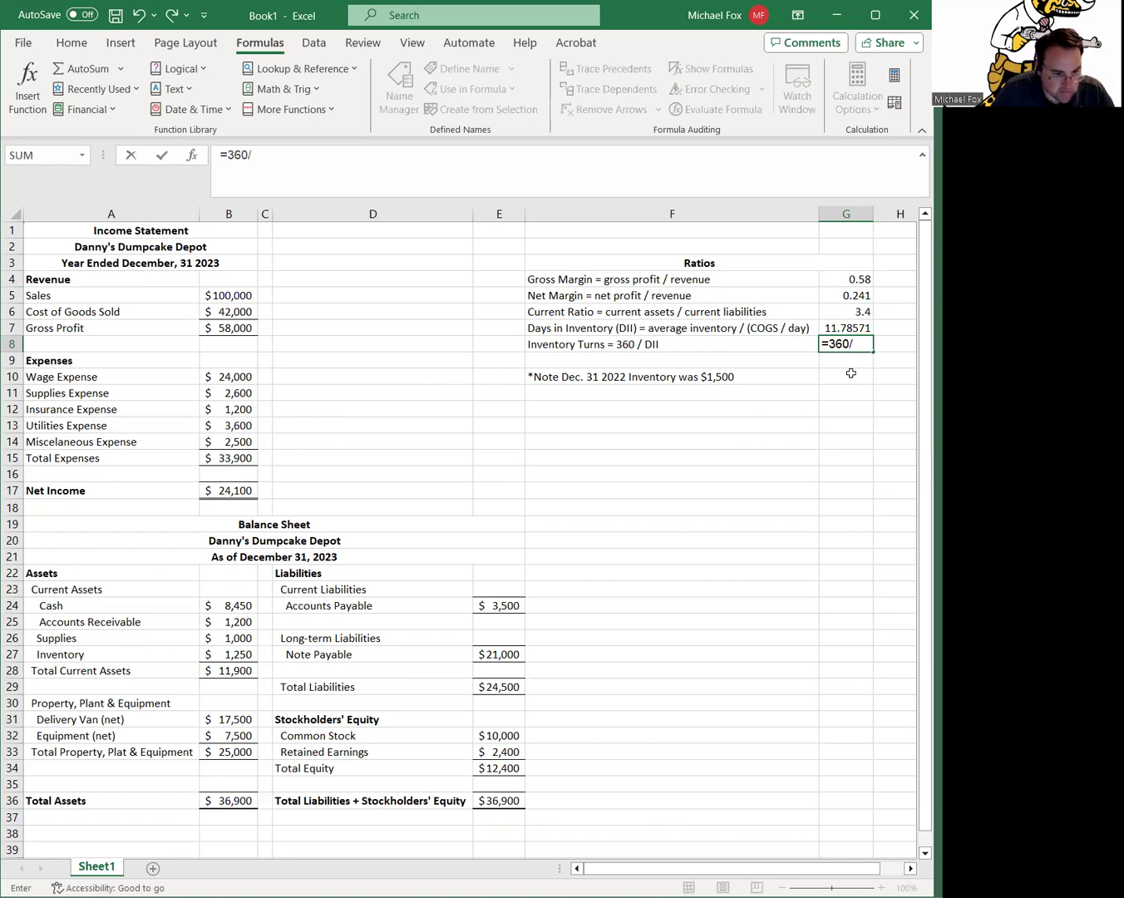
pyautogui.click(854, 328)
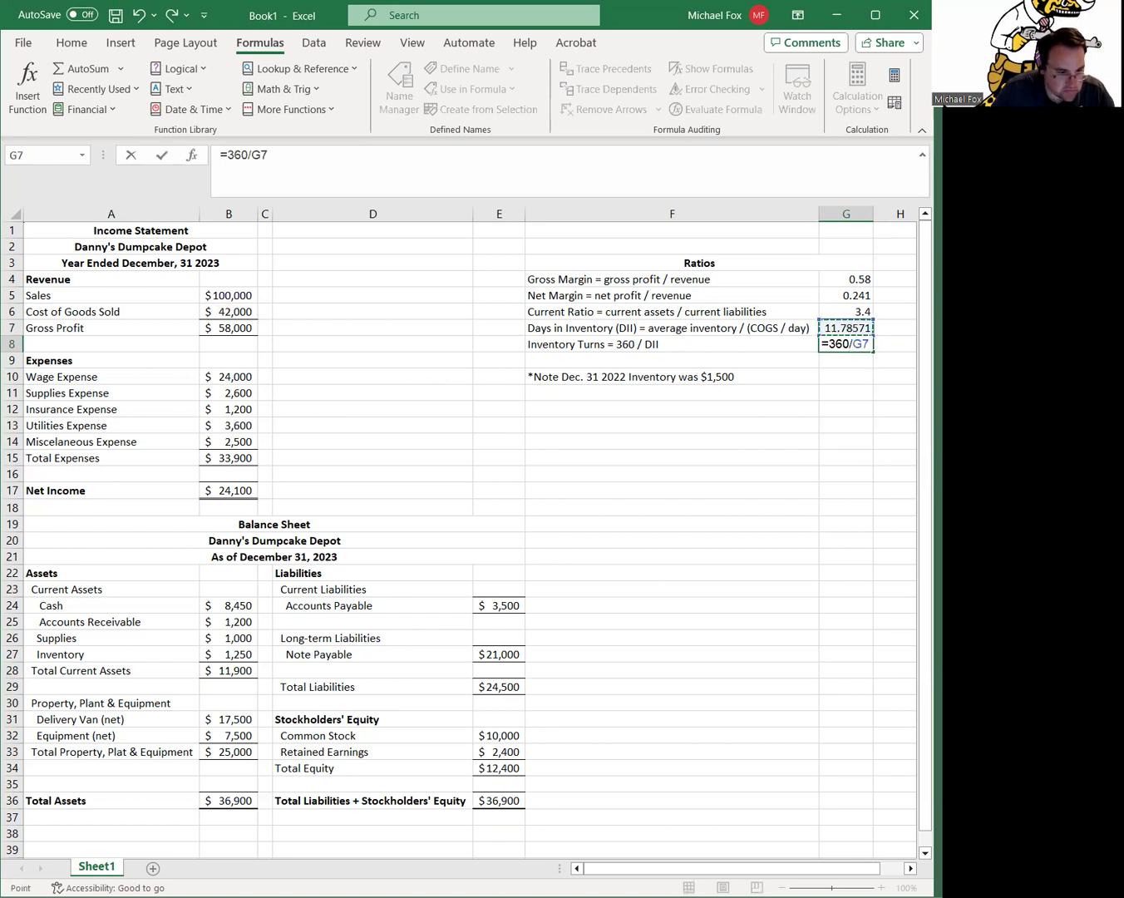
pyautogui.press('Return')
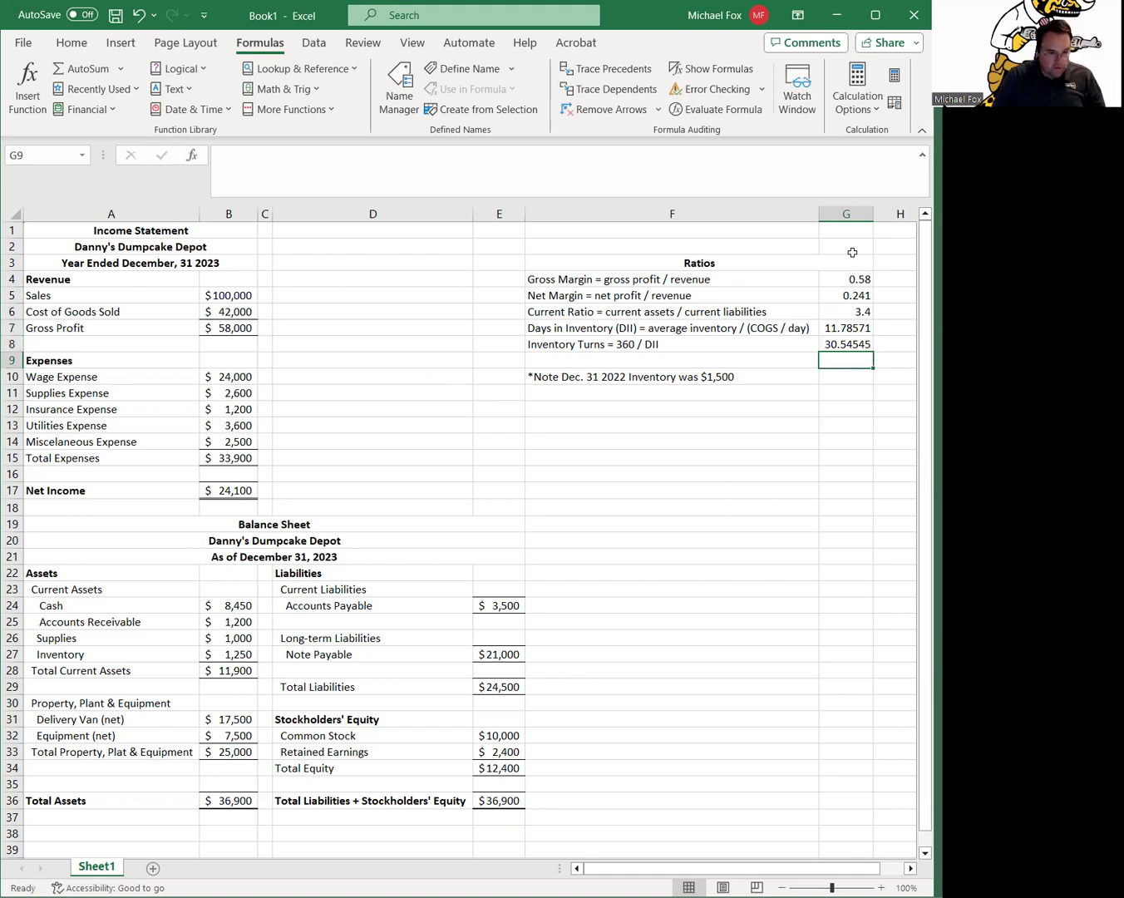
# Format the ratio results in G4:G8 as numbers with two decimal places
pyautogui.moveTo(842, 281); pyautogui.dragTo(842, 340)
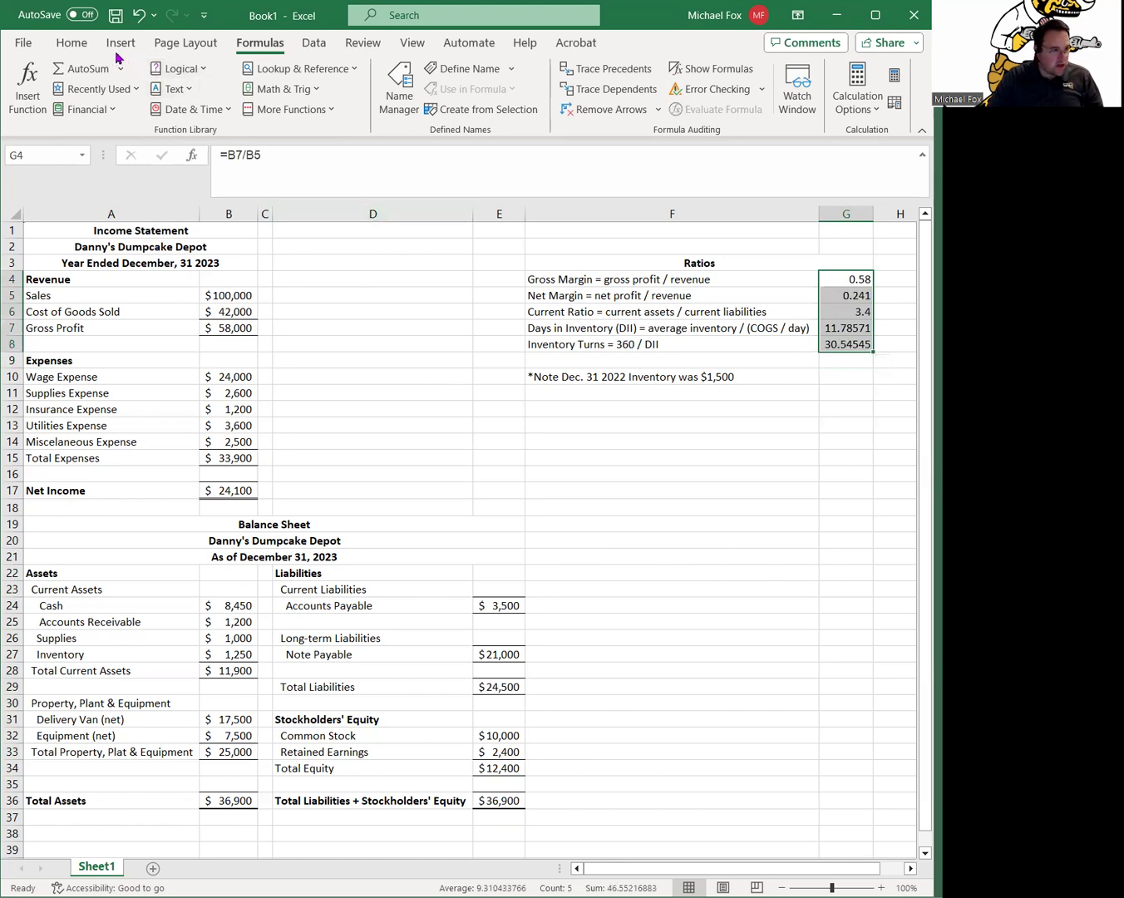
pyautogui.click(75, 44)
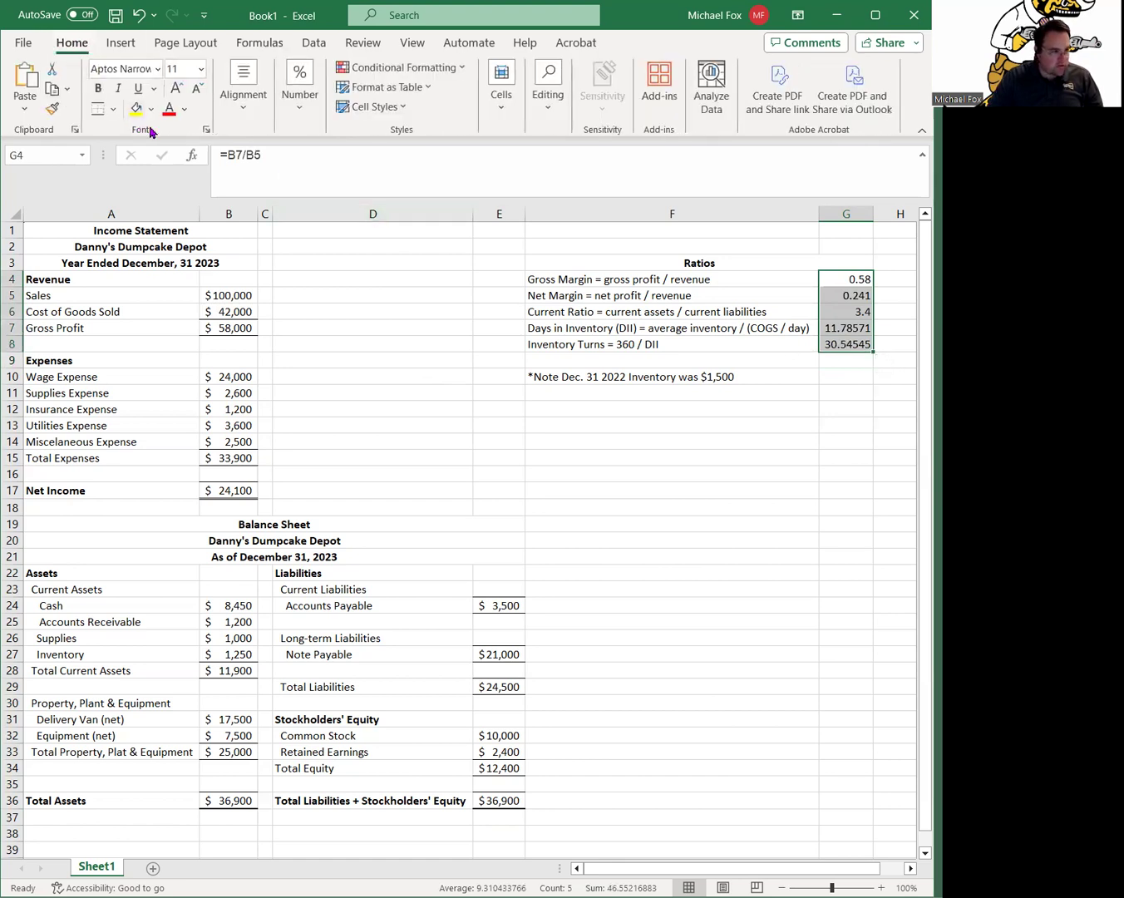
pyautogui.click(305, 116)
pyautogui.click(390, 182)
pyautogui.click(390, 184)
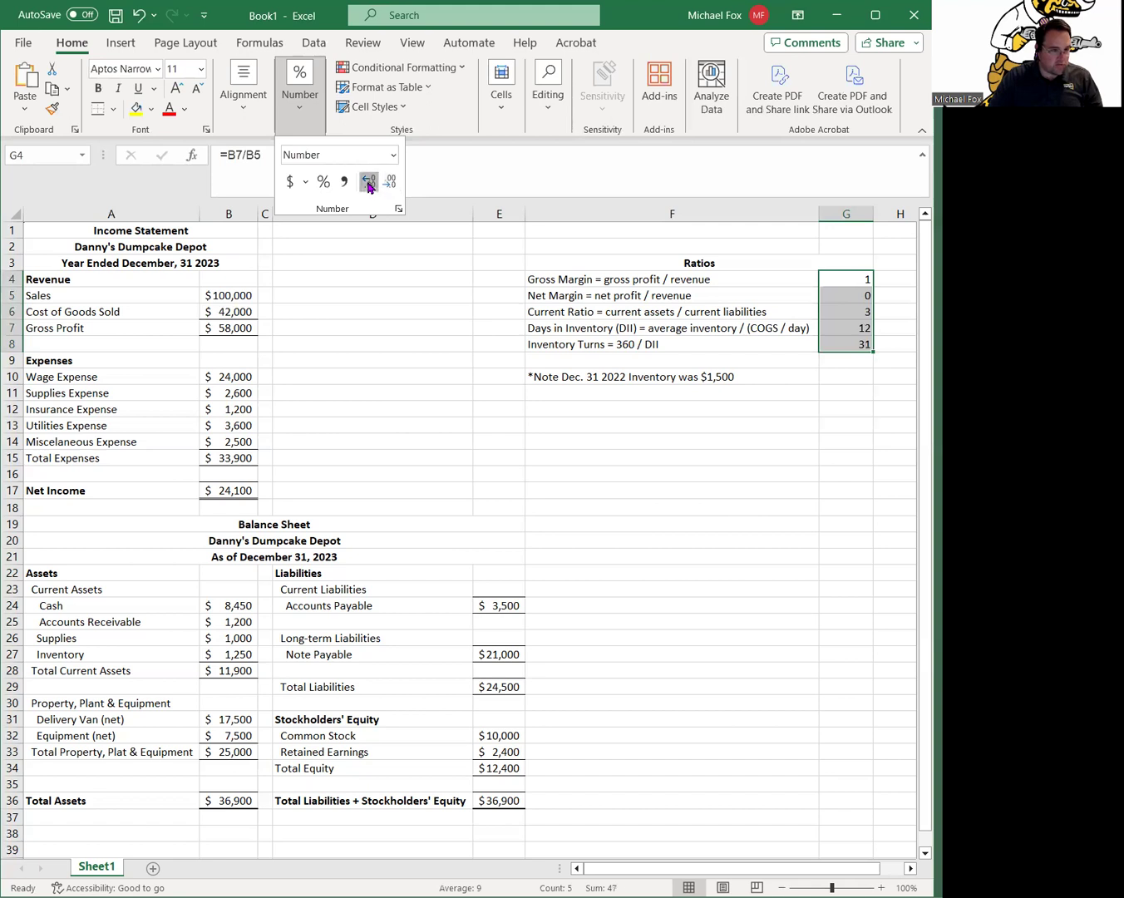
pyautogui.click(368, 181)
pyautogui.click(367, 182)
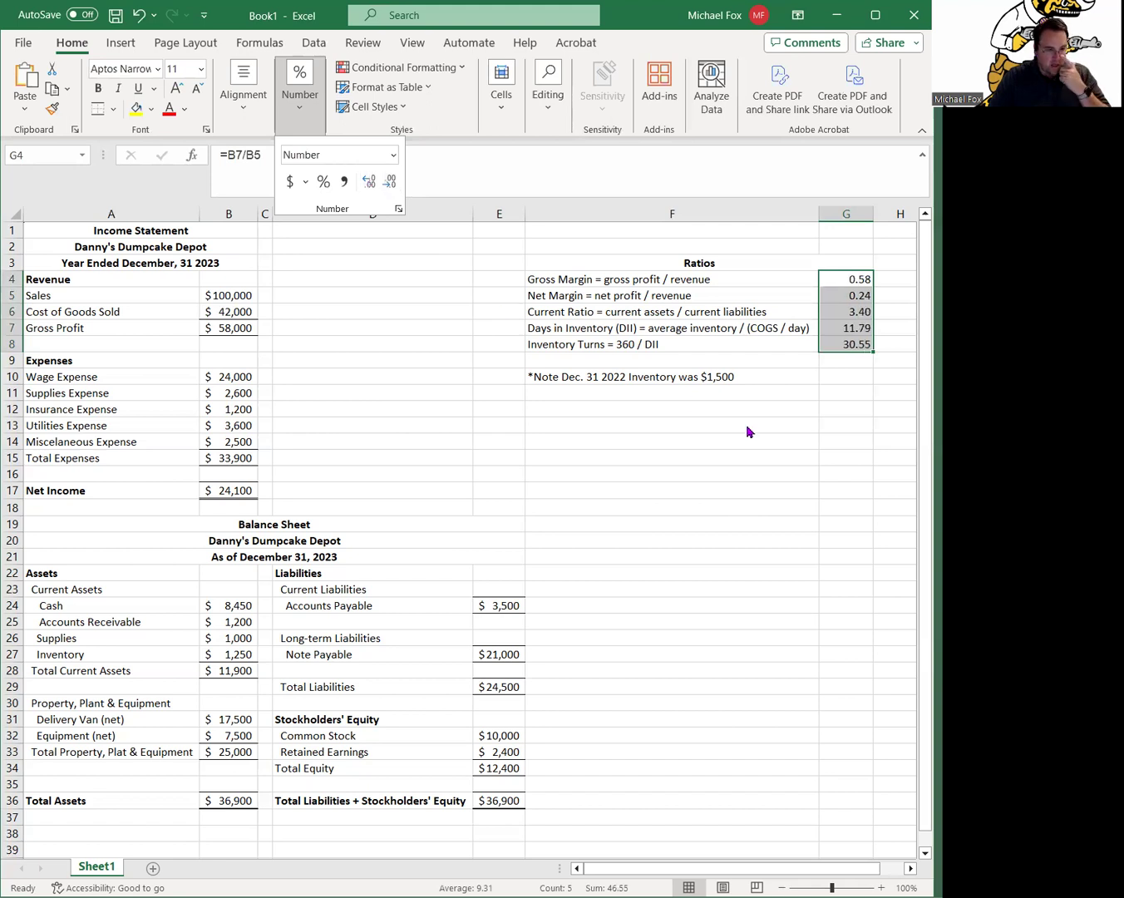
# Format the Gross Margin and Net Margin results in G4:G5 as percentages with one decimal place
pyautogui.click(826, 304)
pyautogui.moveTo(835, 279); pyautogui.dragTo(834, 296)
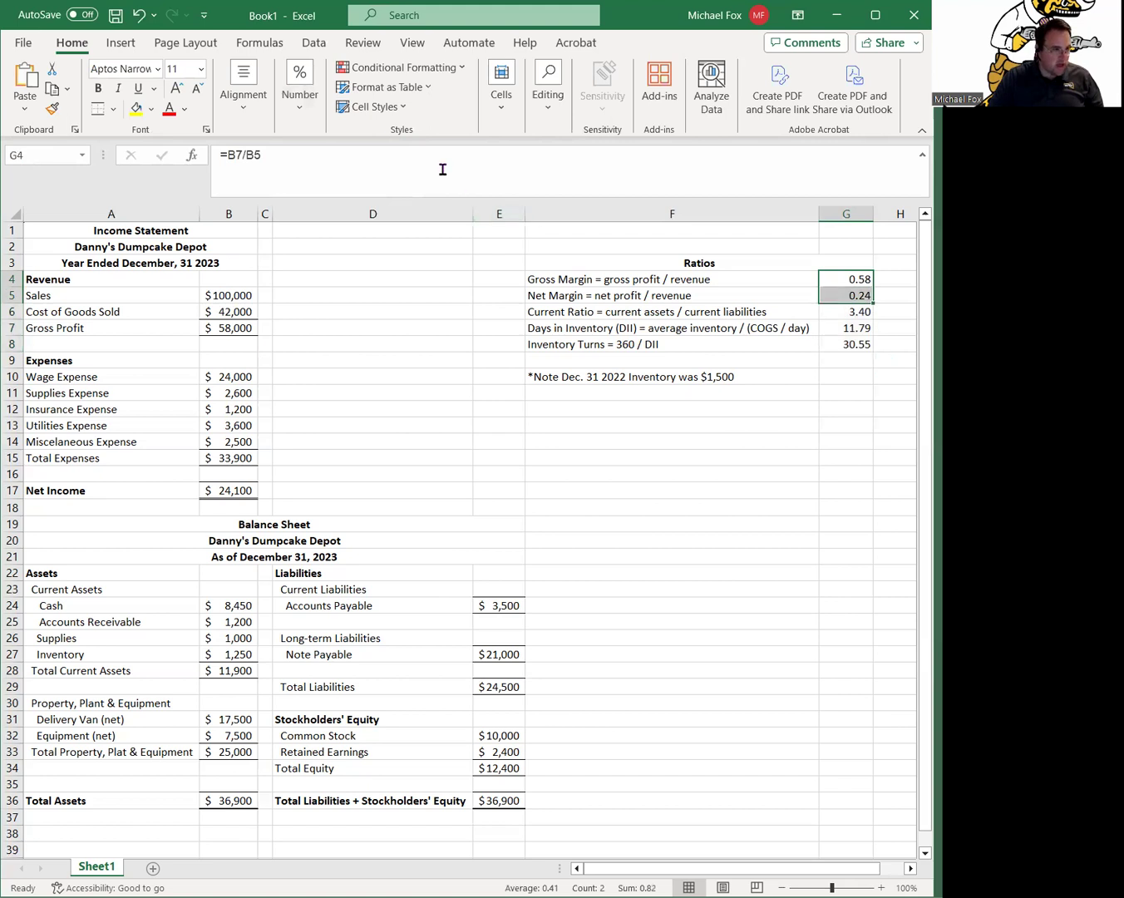
pyautogui.click(316, 116)
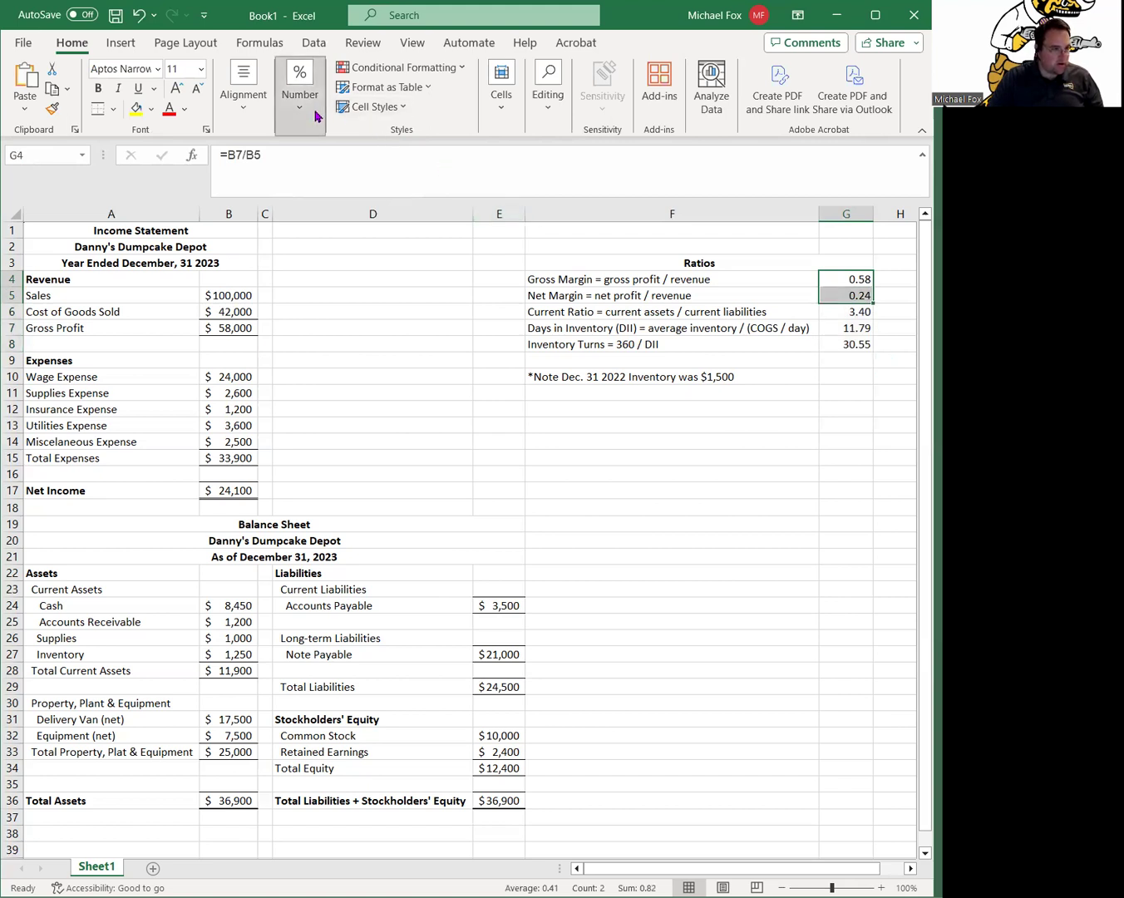
pyautogui.click(323, 180)
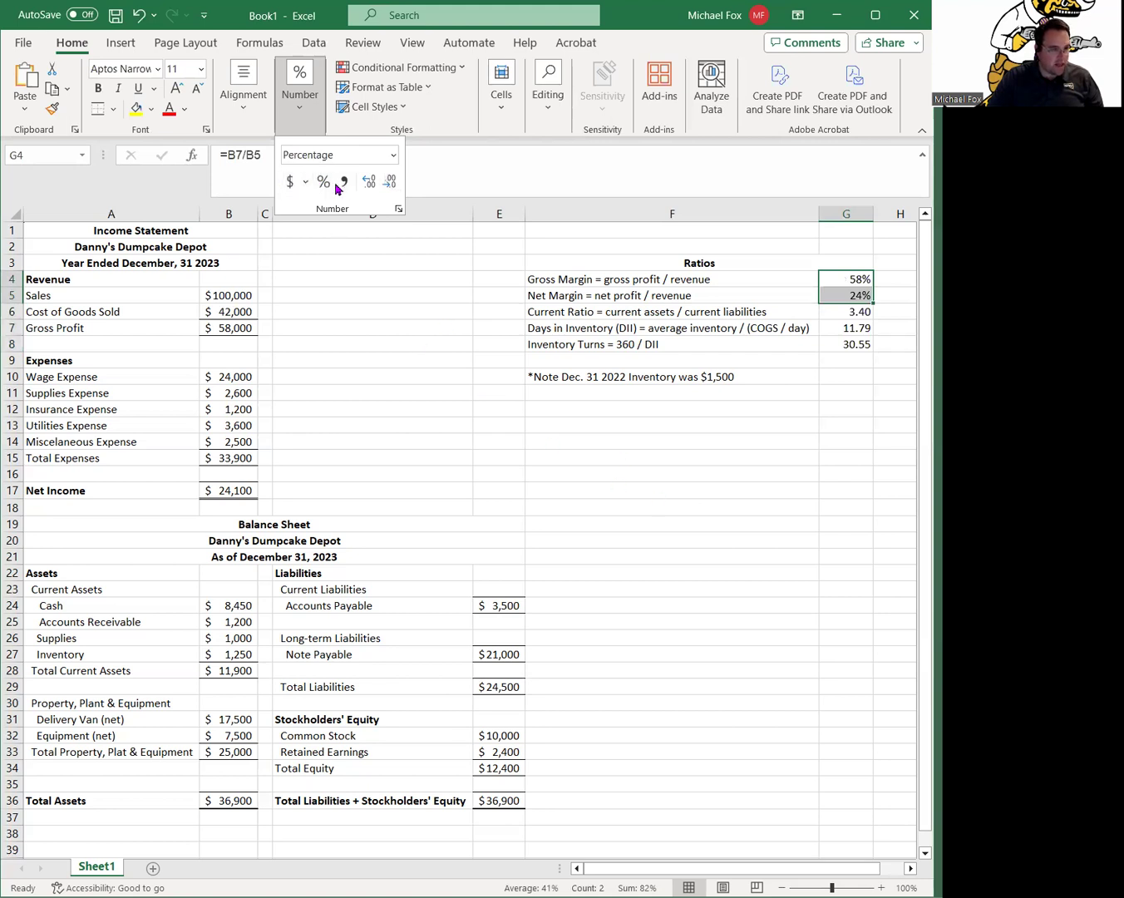
pyautogui.click(368, 181)
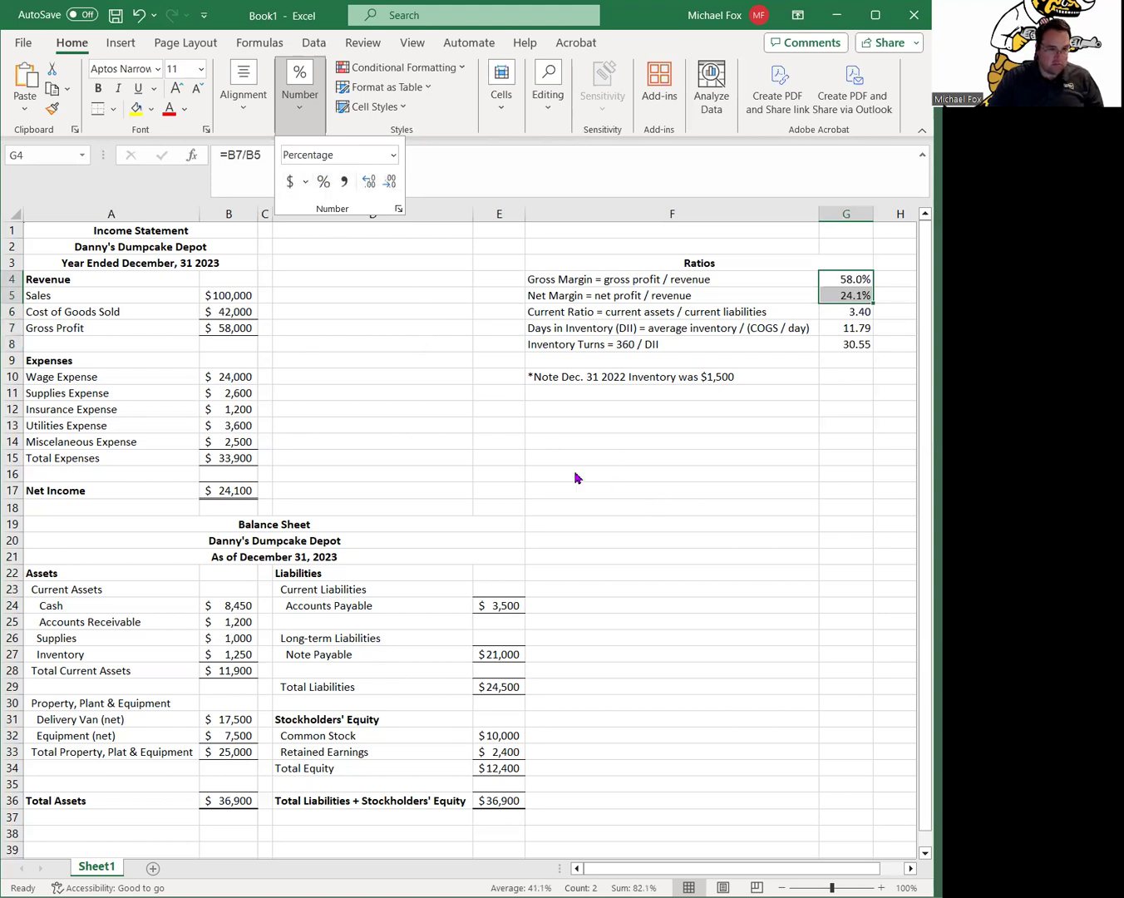
pyautogui.click(692, 482)
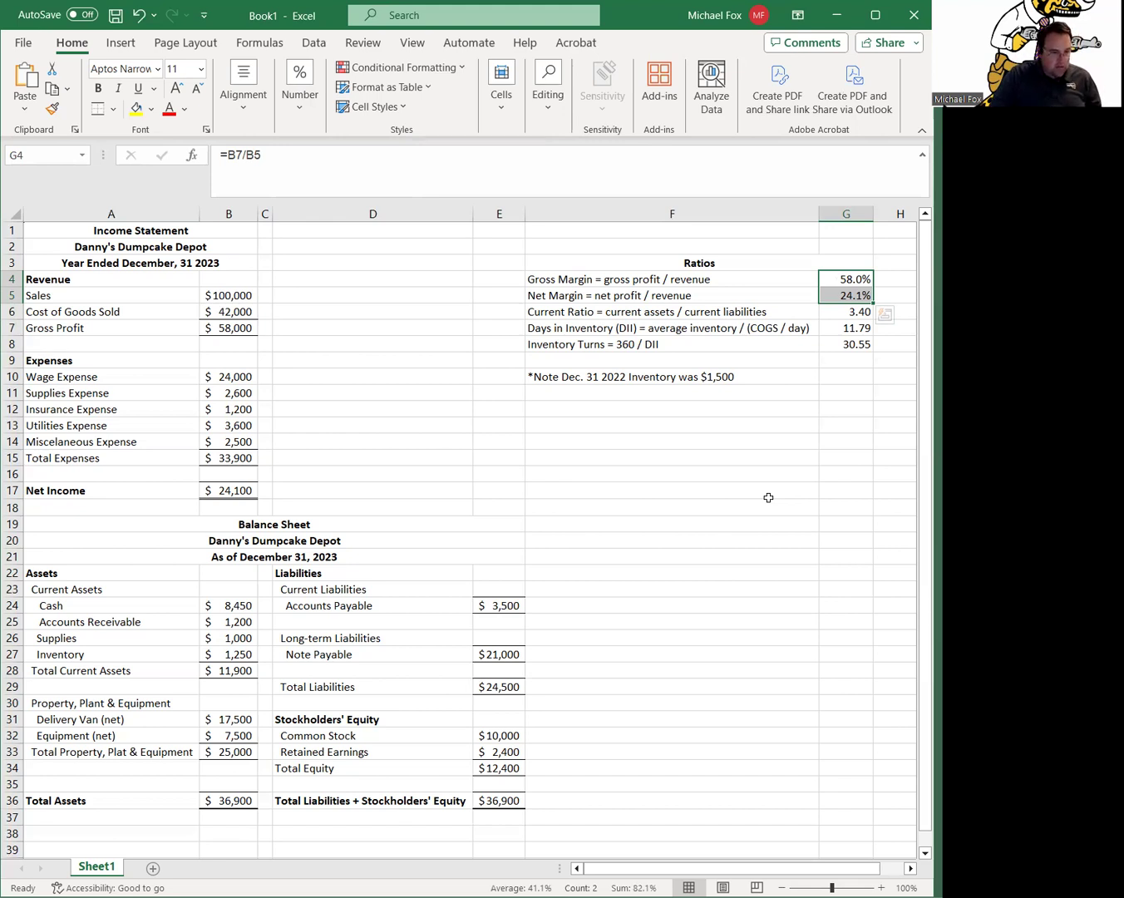
# Multiply Cash by Supplies in the empty cell G11 with the formula =B24*B26
pyautogui.click(840, 396)
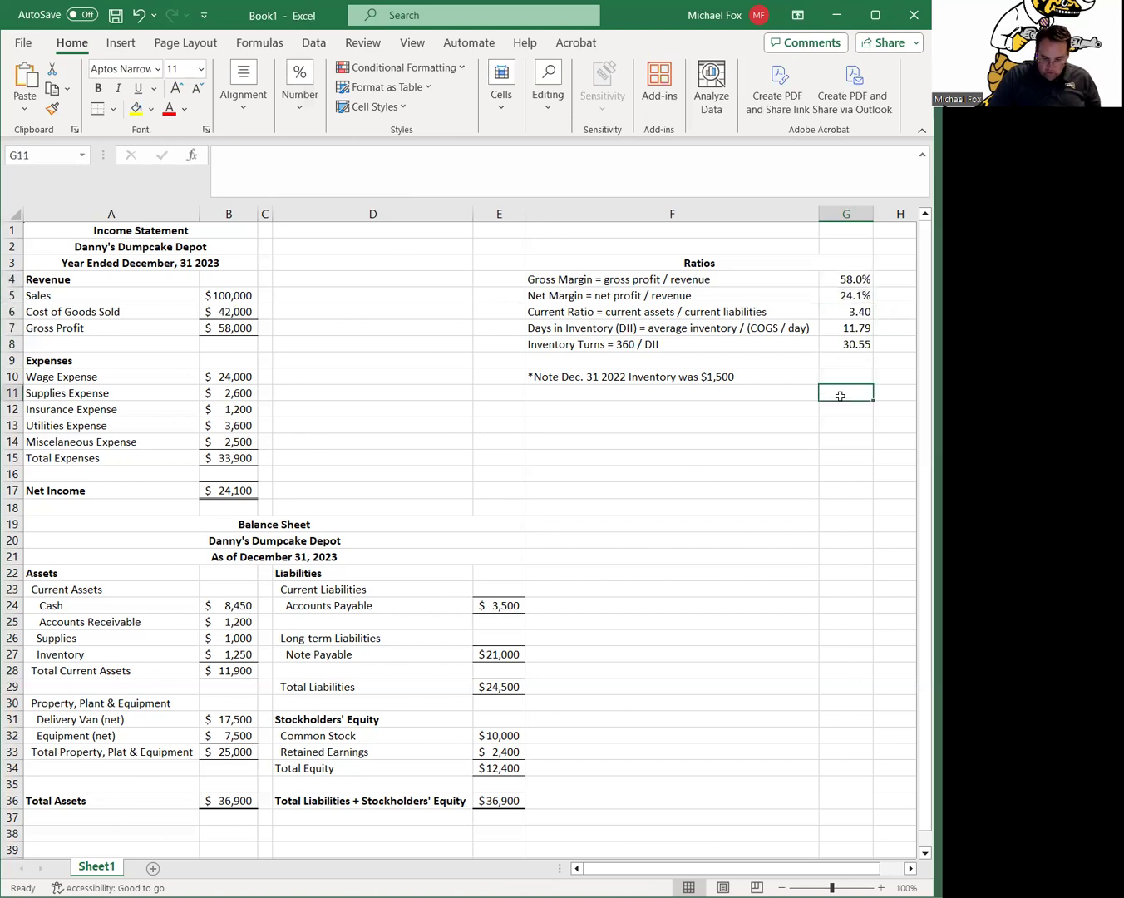
pyautogui.write('*')
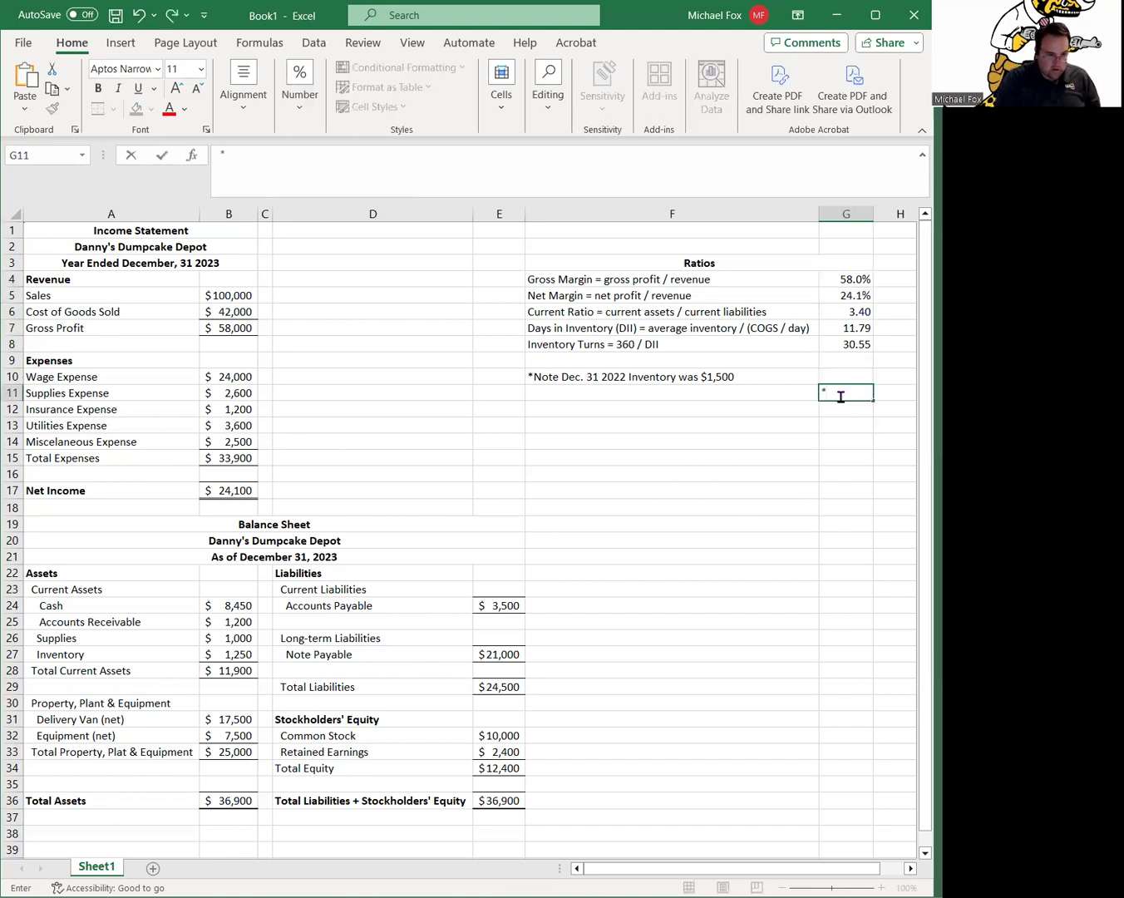
pyautogui.write('*')
pyautogui.press('BackSpace')
pyautogui.press('BackSpace')
pyautogui.write('=')
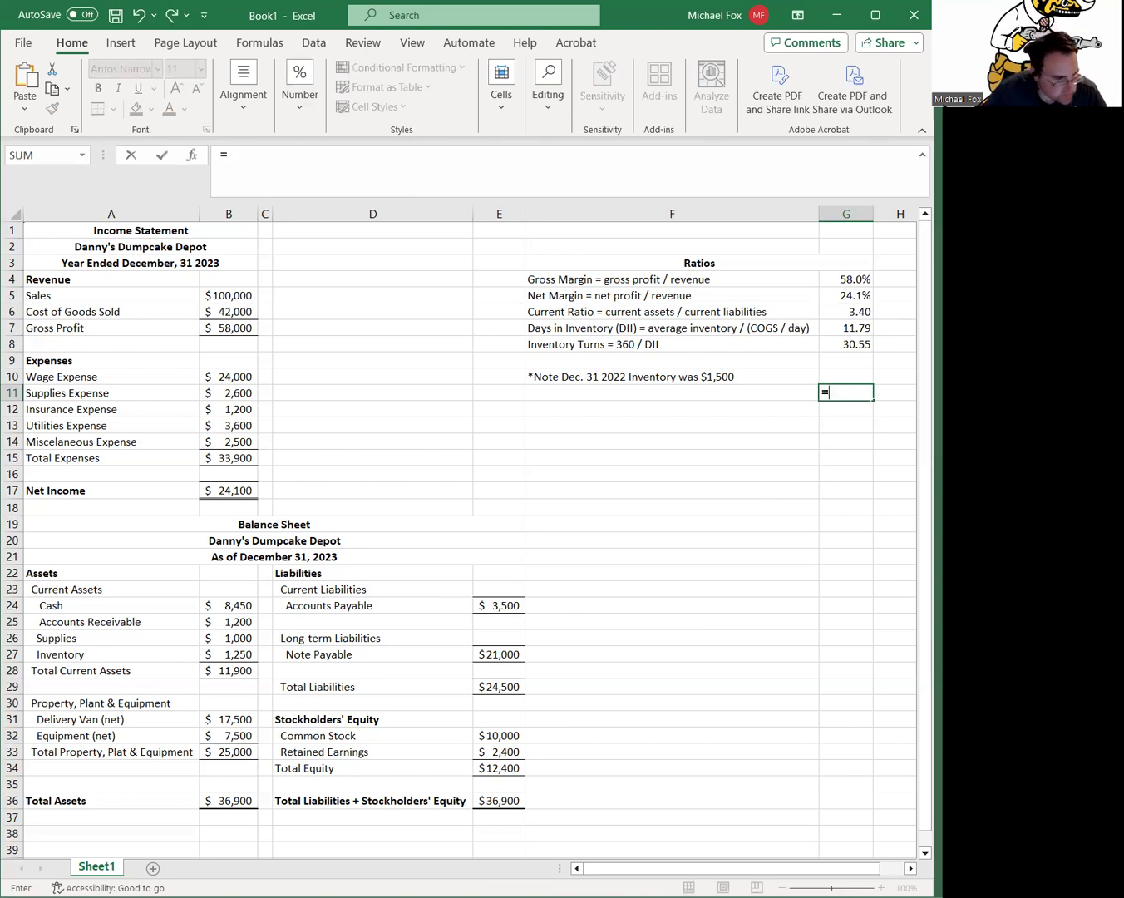
pyautogui.click(228, 607)
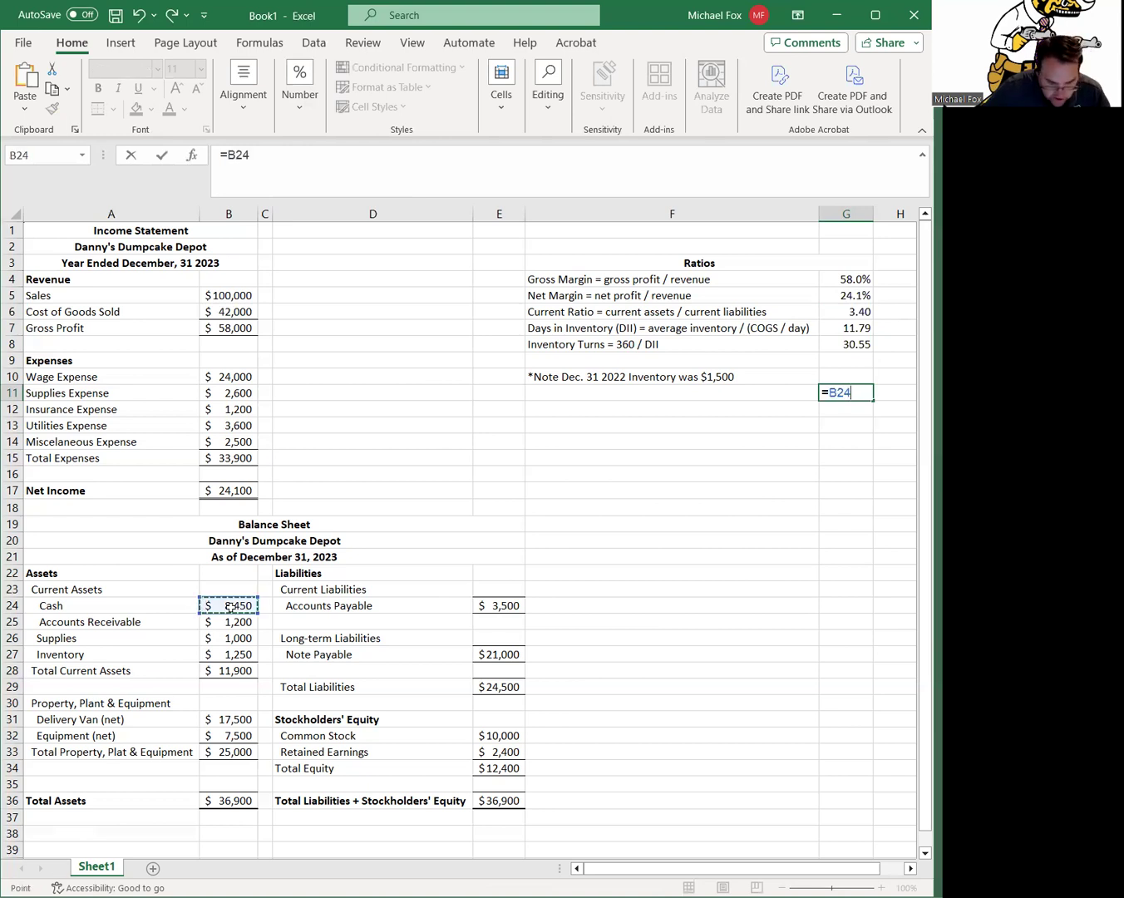
pyautogui.write('*')
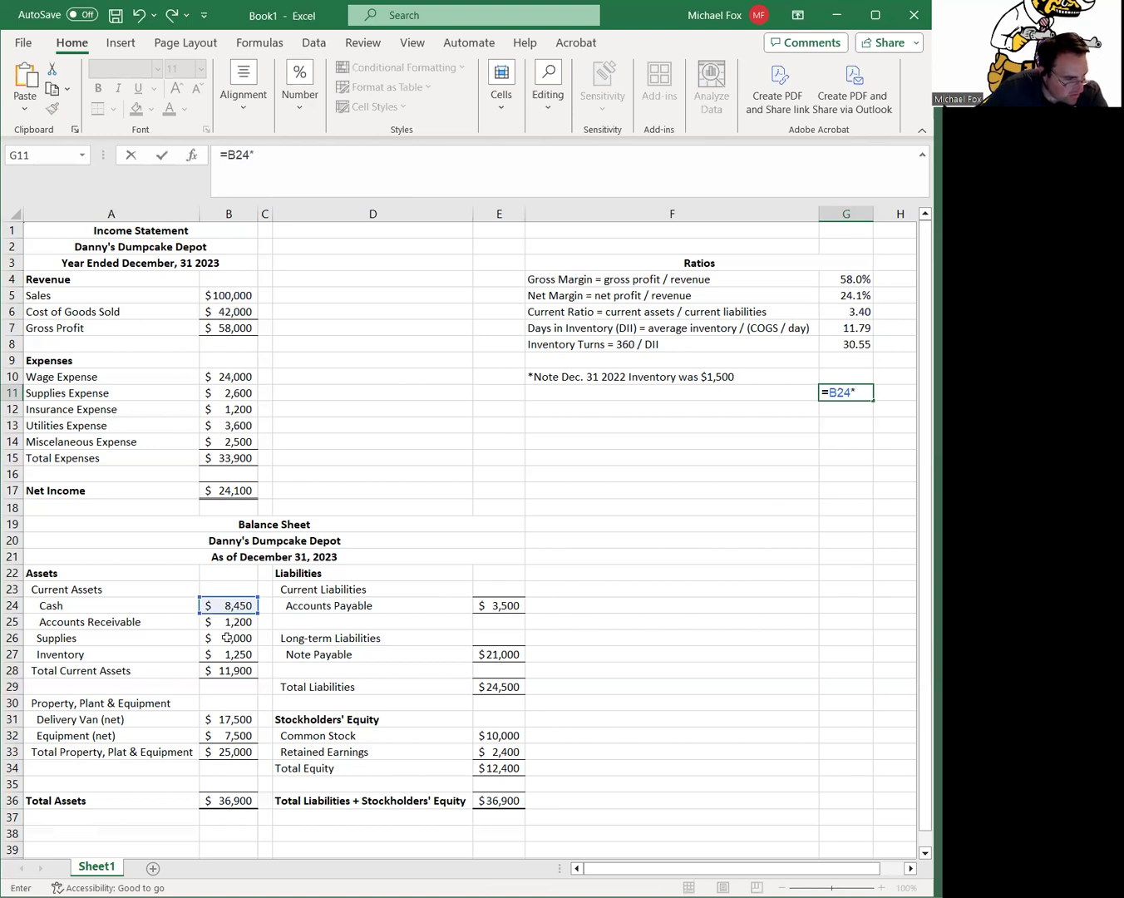
pyautogui.click(227, 637)
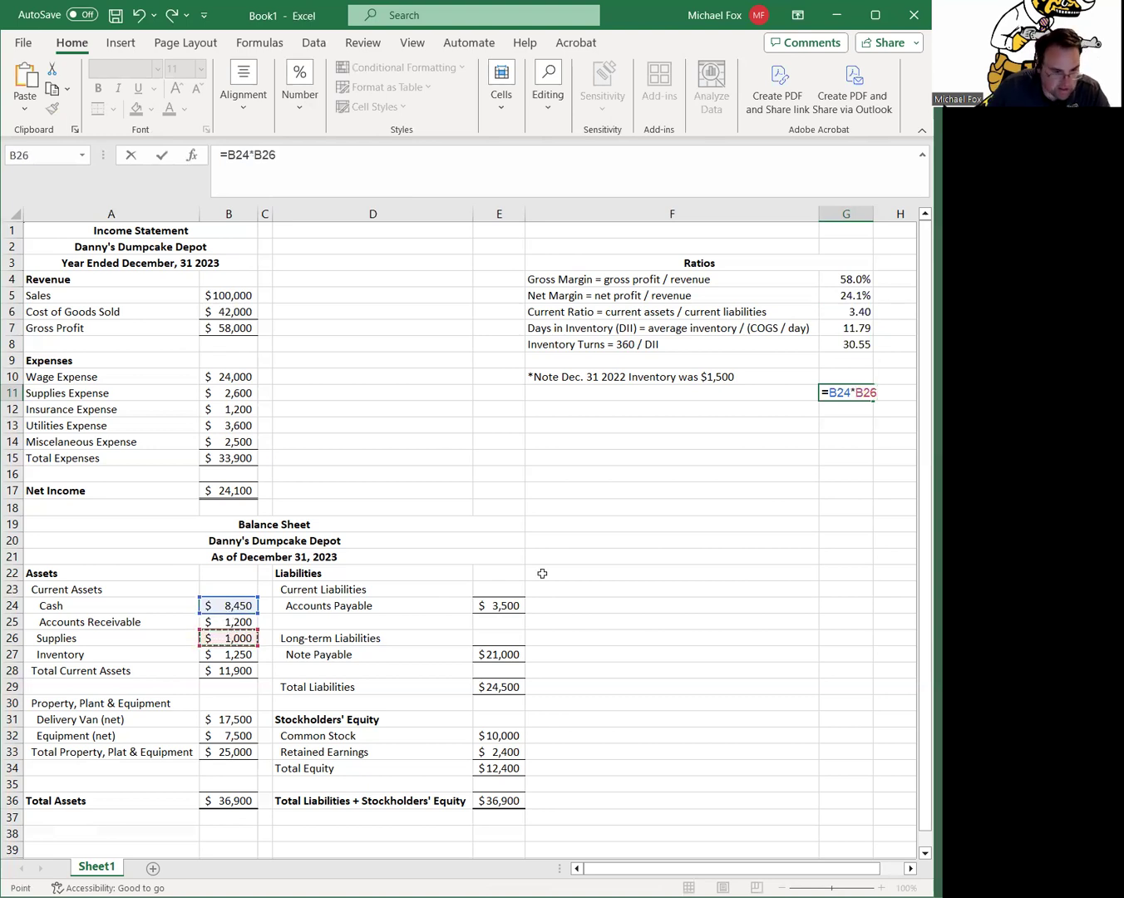
pyautogui.press('Return')
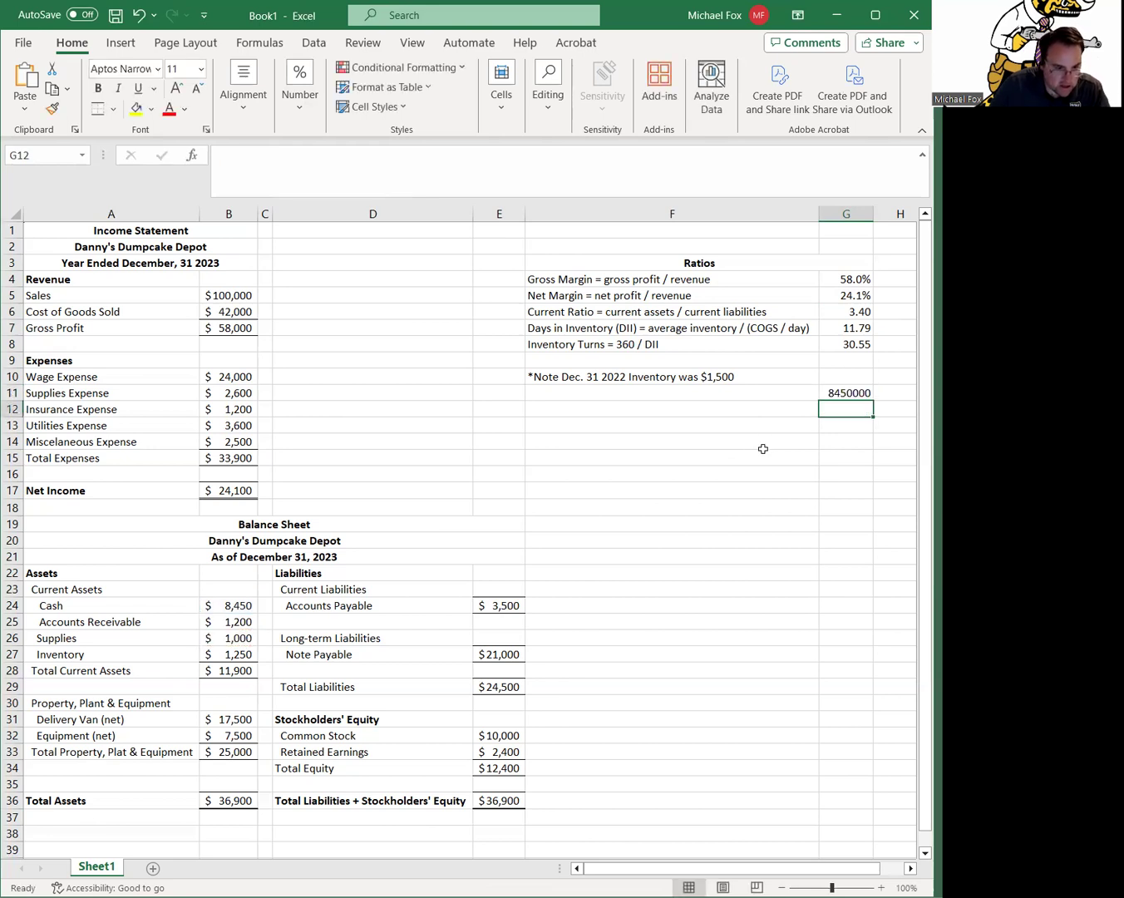
# Delete the multiplication formula from cell G11 and select the empty cell F14
pyautogui.click(823, 396)
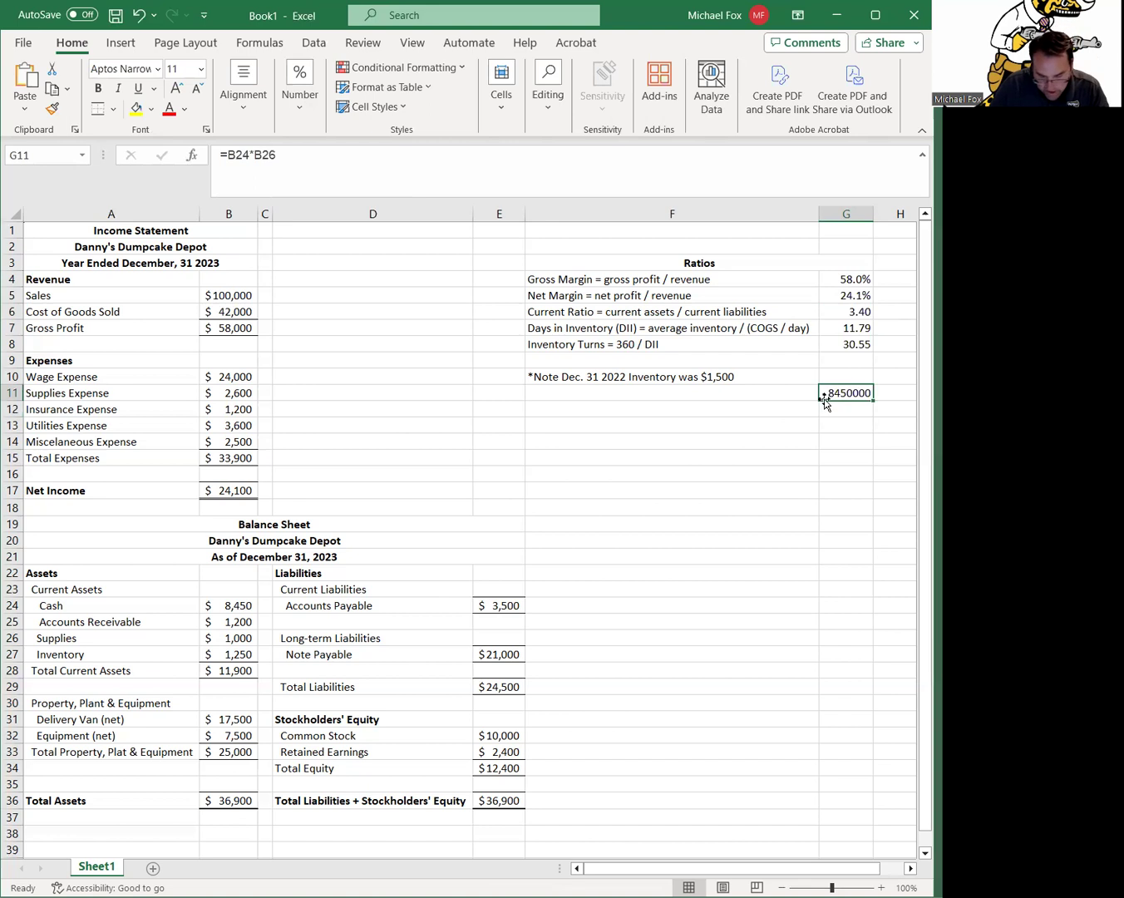
pyautogui.press('Delete')
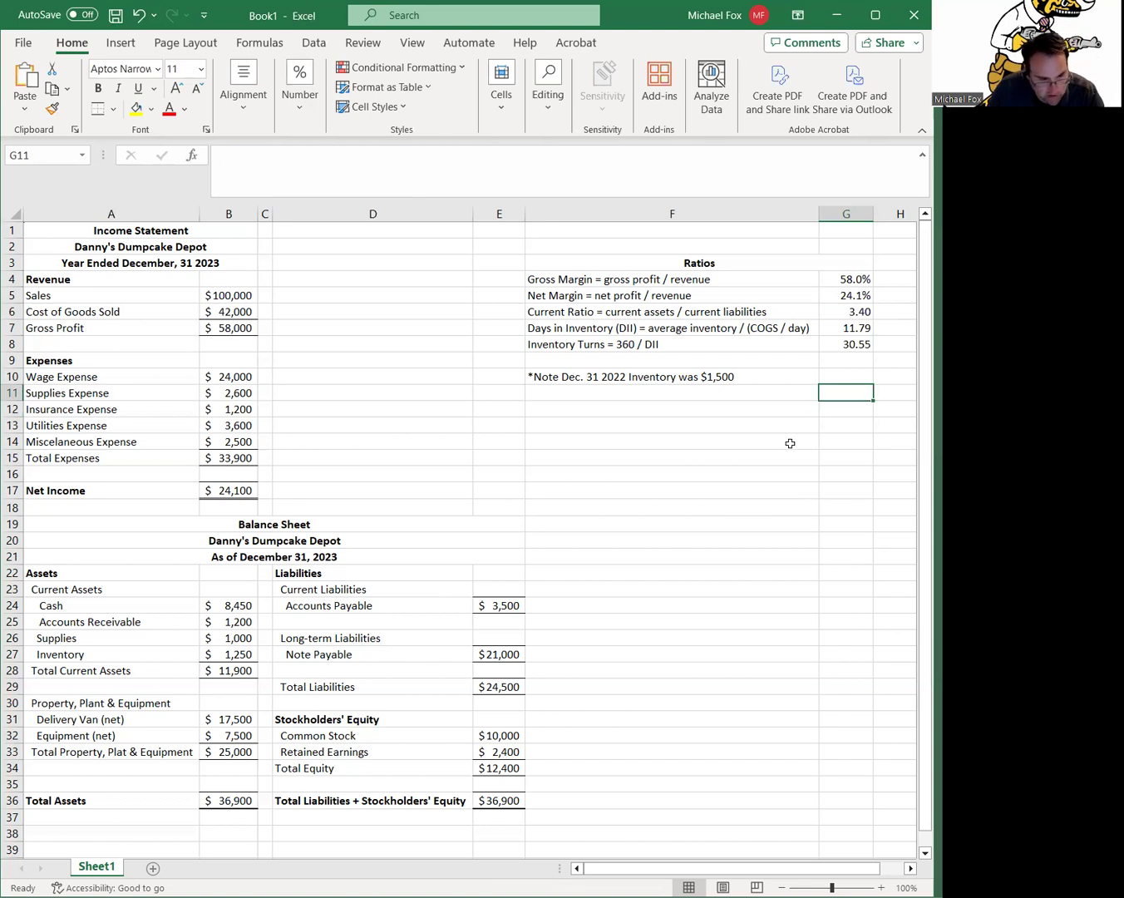
pyautogui.click(771, 448)
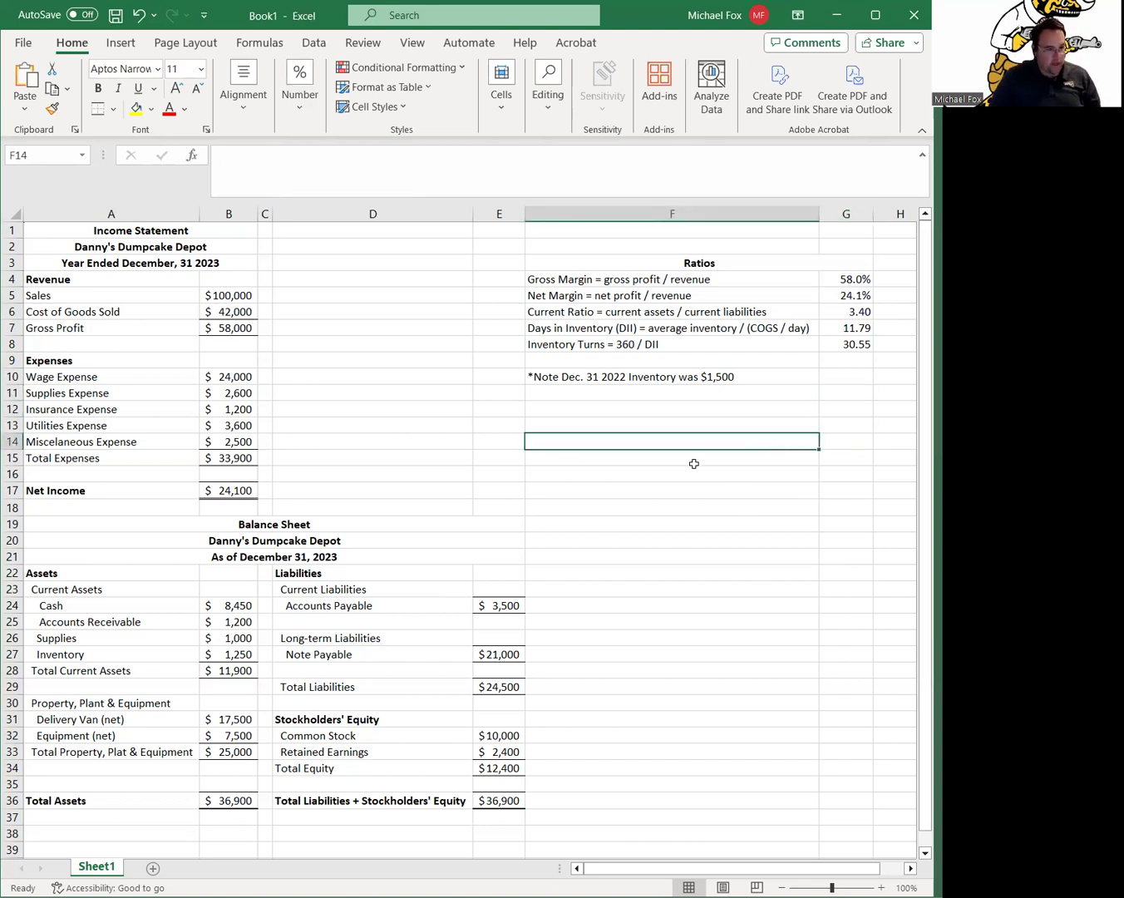